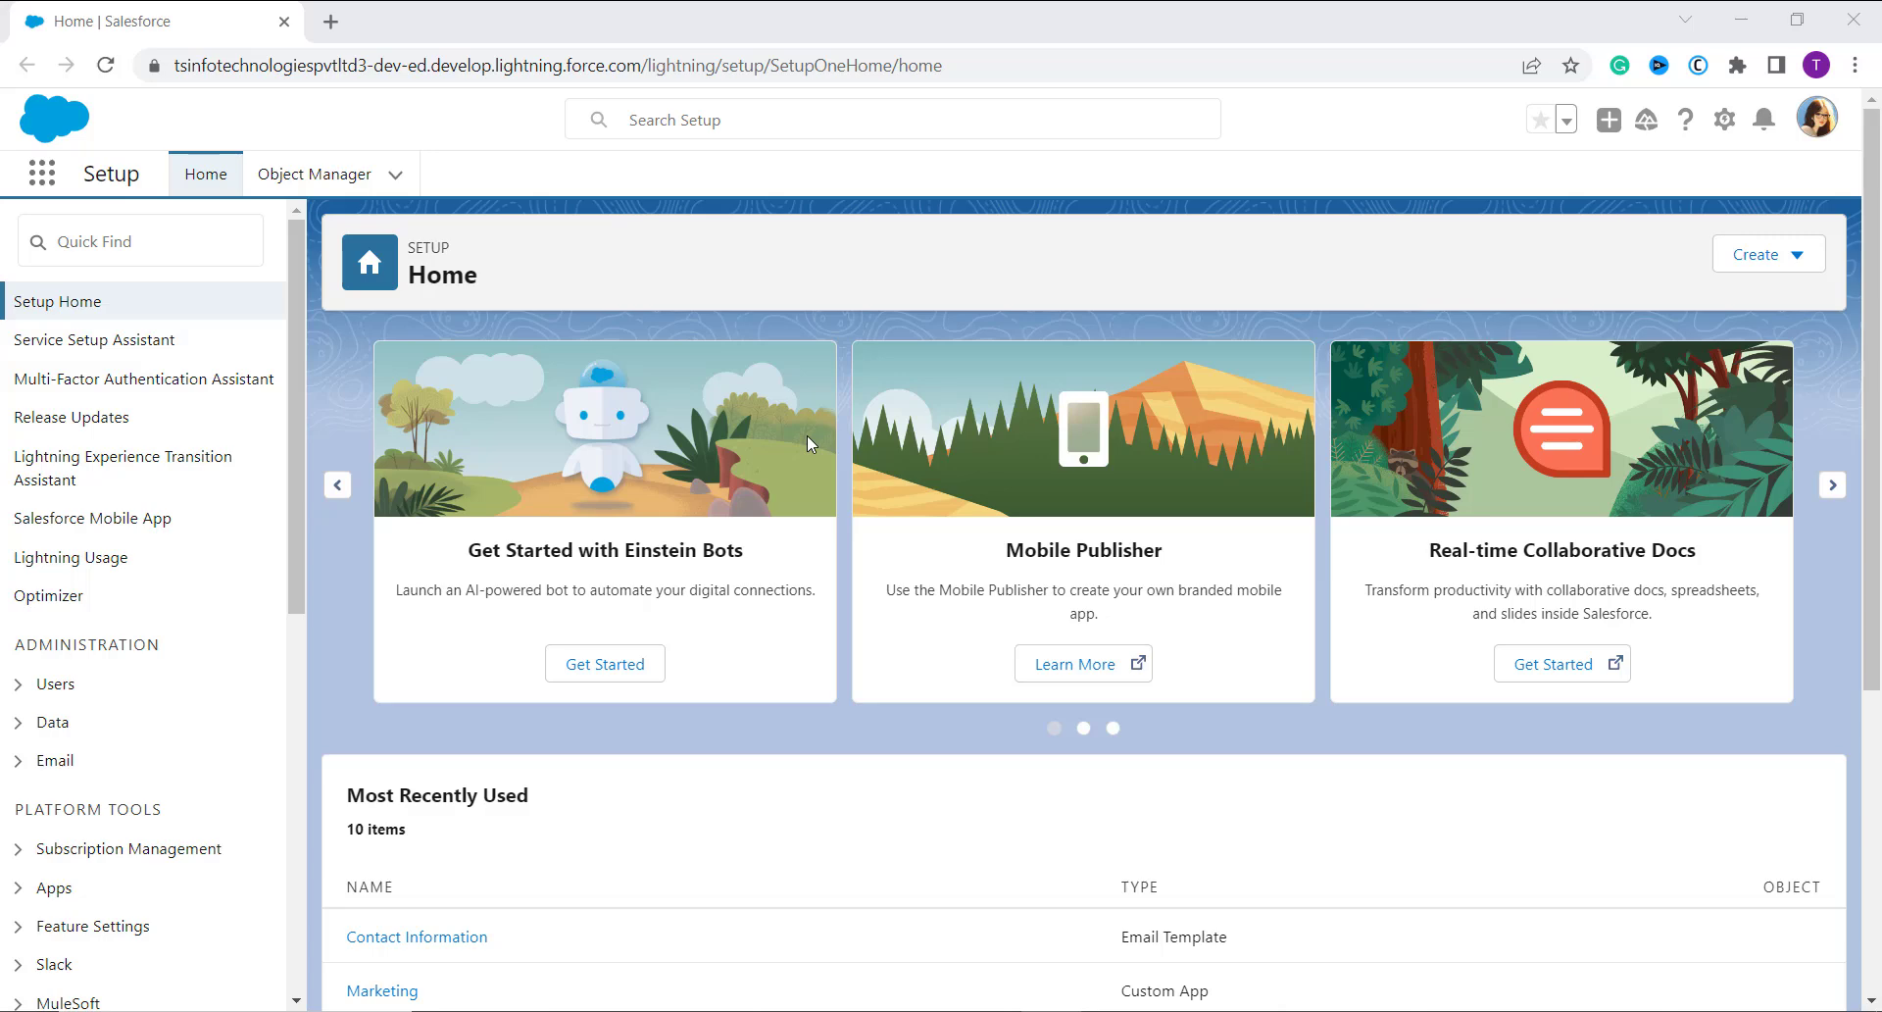
# - Search the apps and items for email templates and open the Email Templates list
pyautogui.click(41, 177)
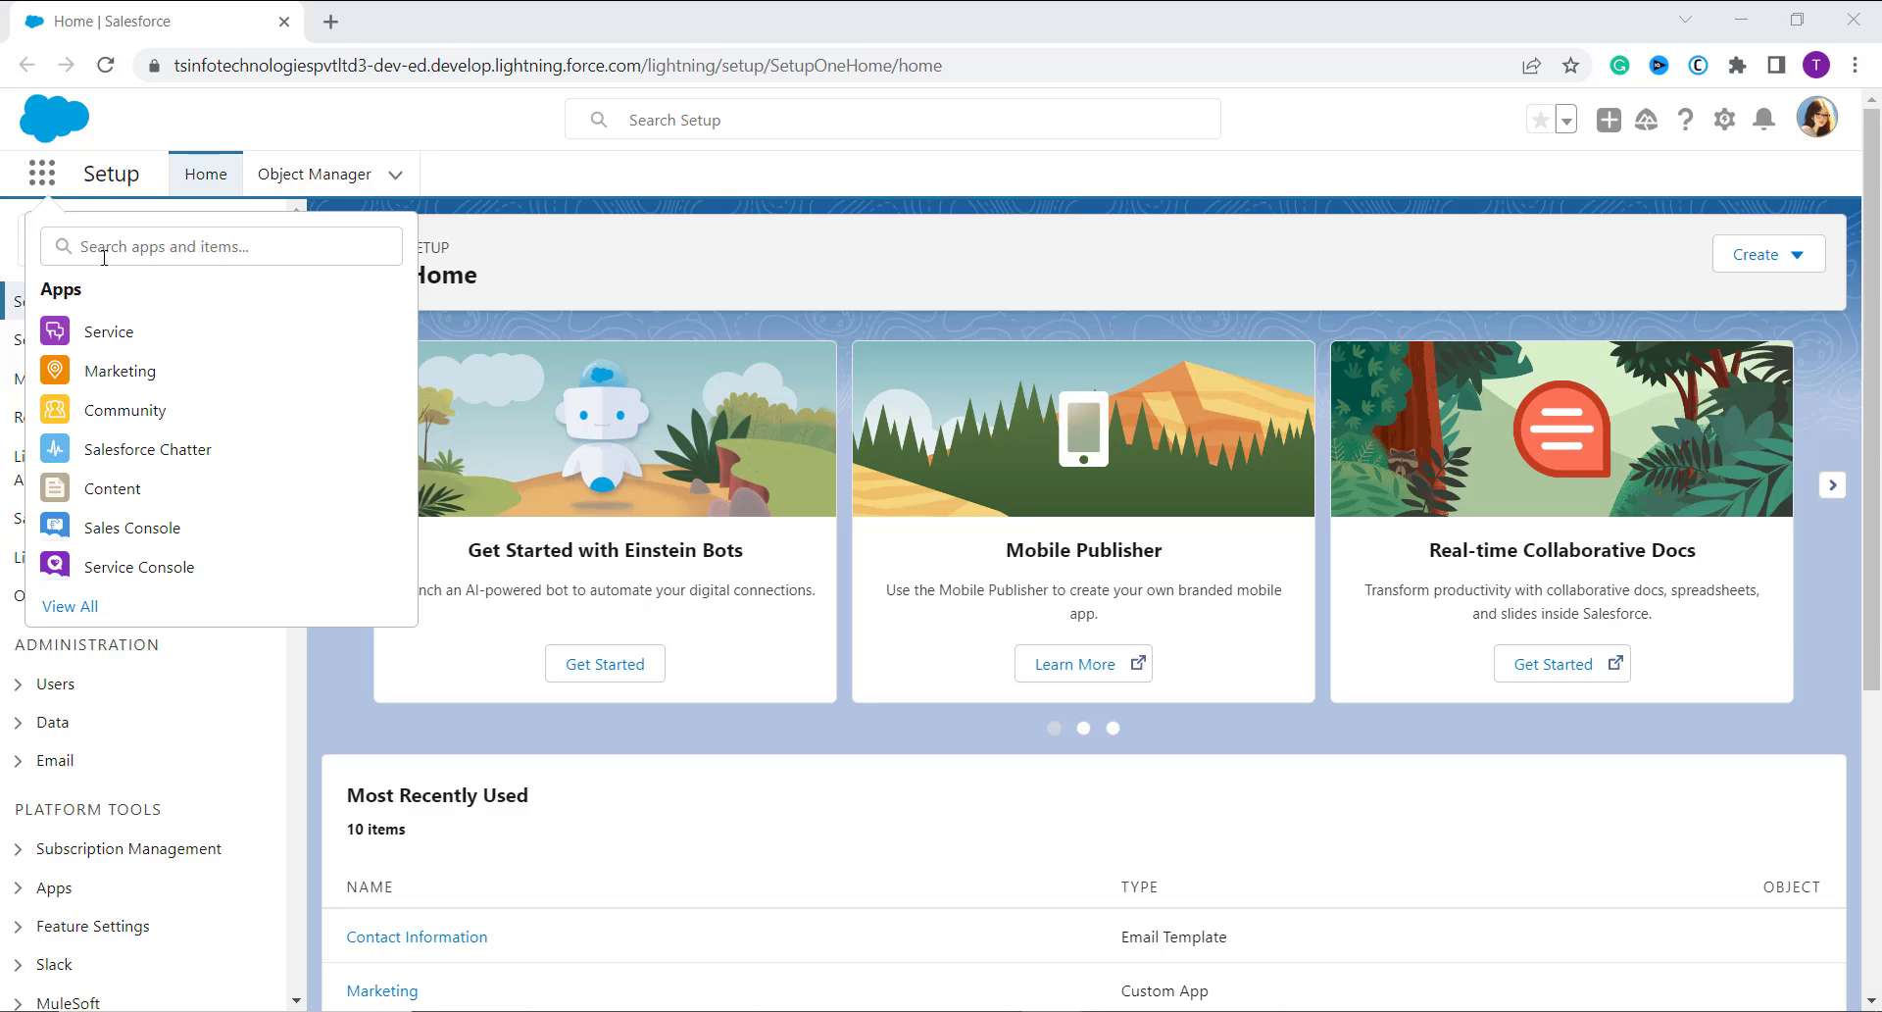
pyautogui.click(104, 253)
pyautogui.write('email templa')
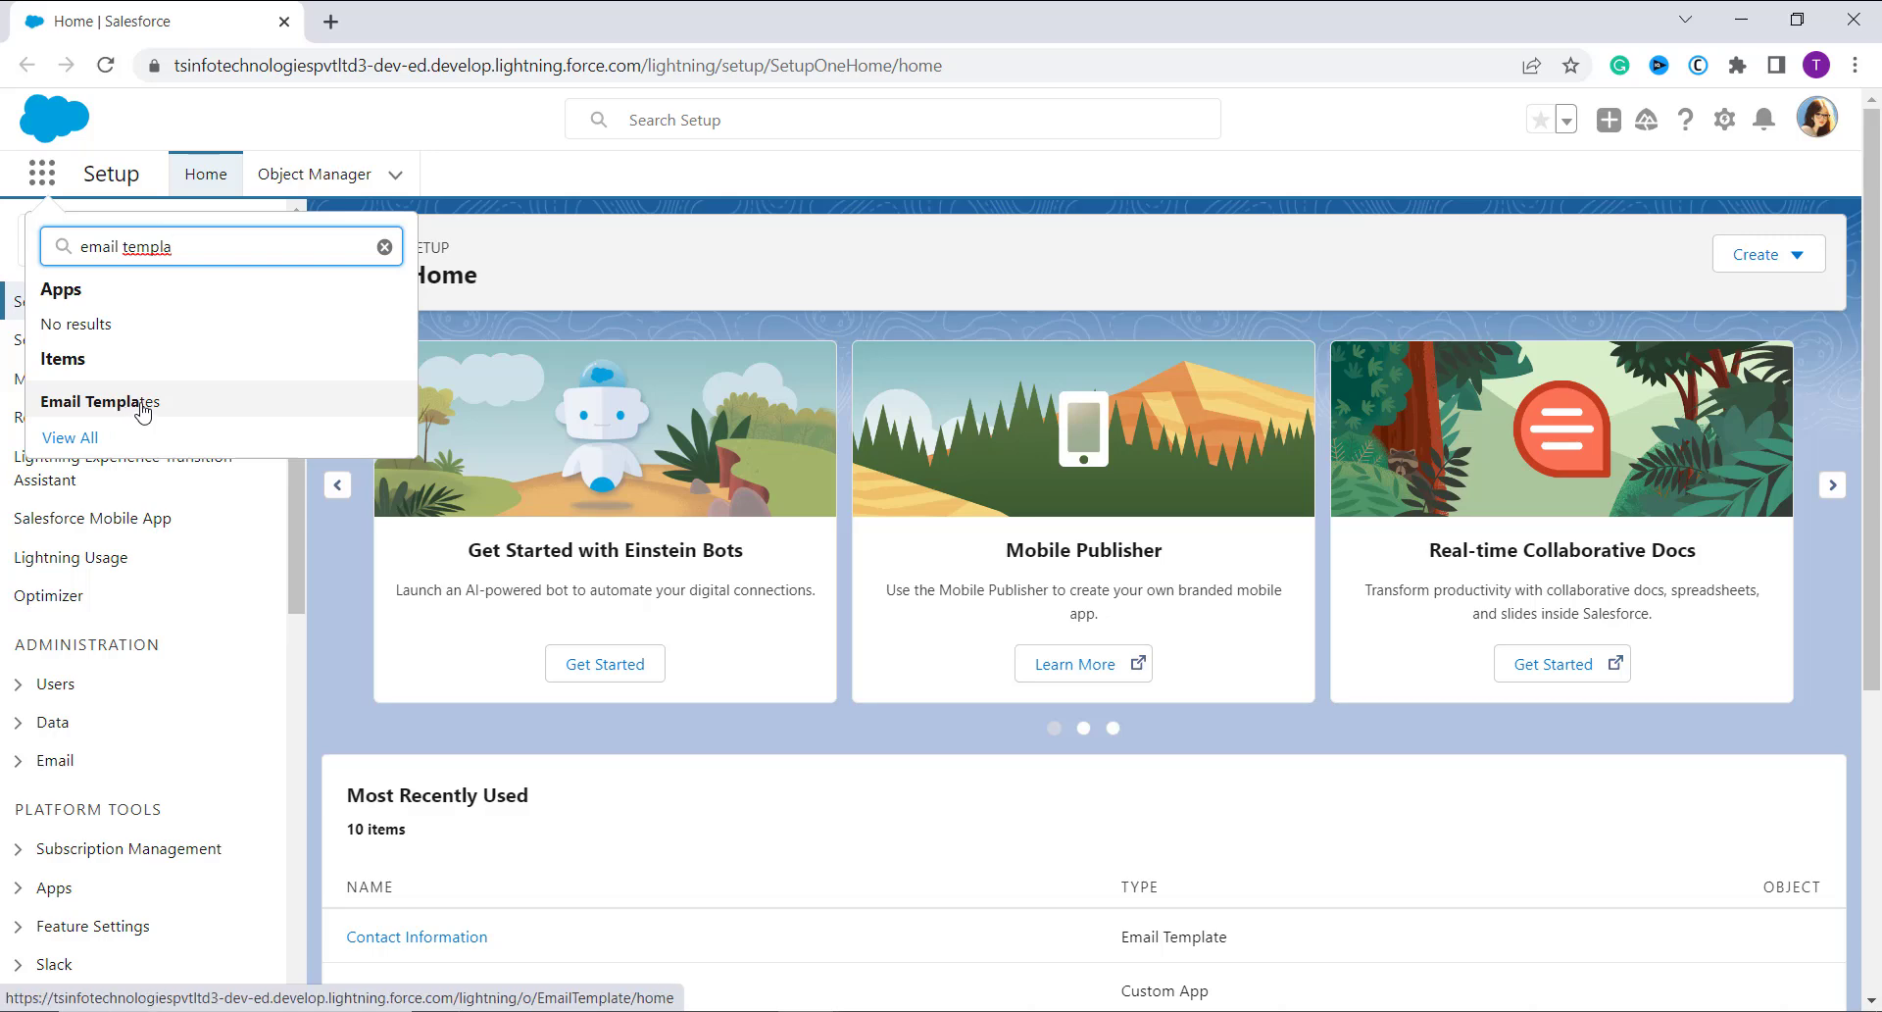
pyautogui.click(143, 412)
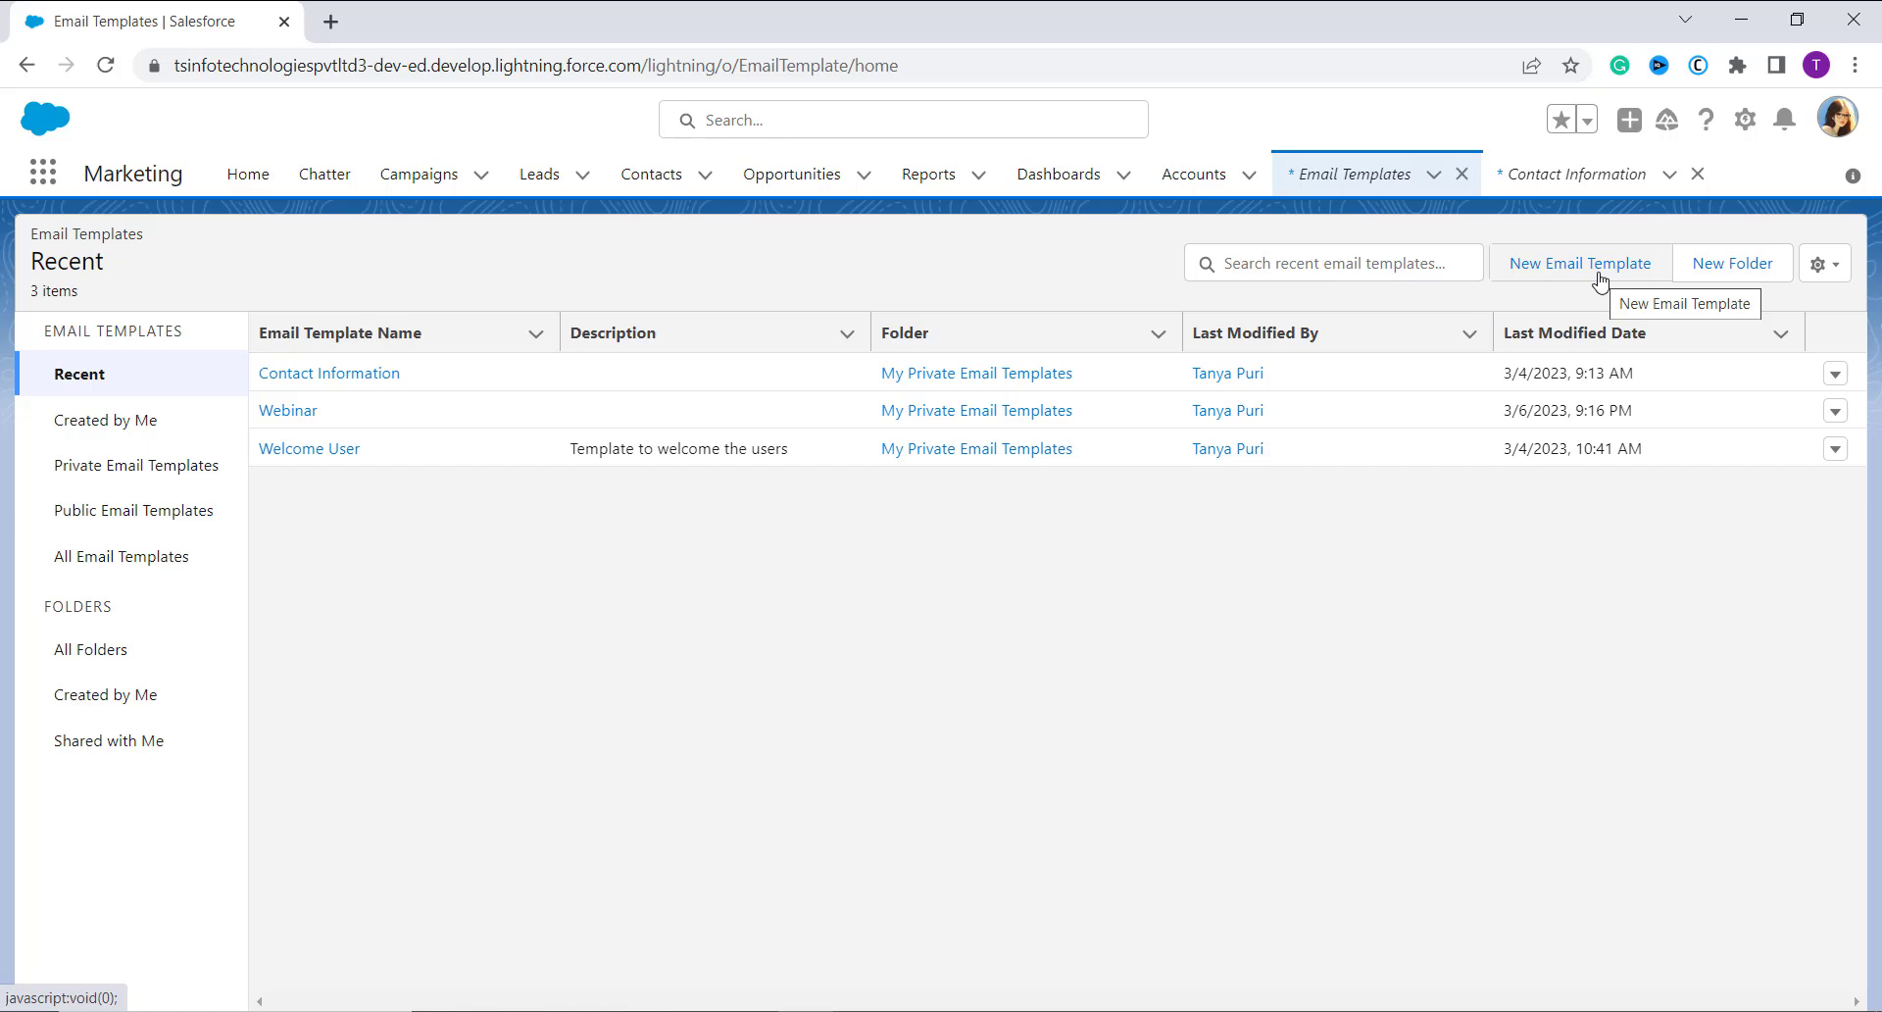
# - Start a new email template named "Contact Info" and set its related entity type to Contact
pyautogui.click(1601, 282)
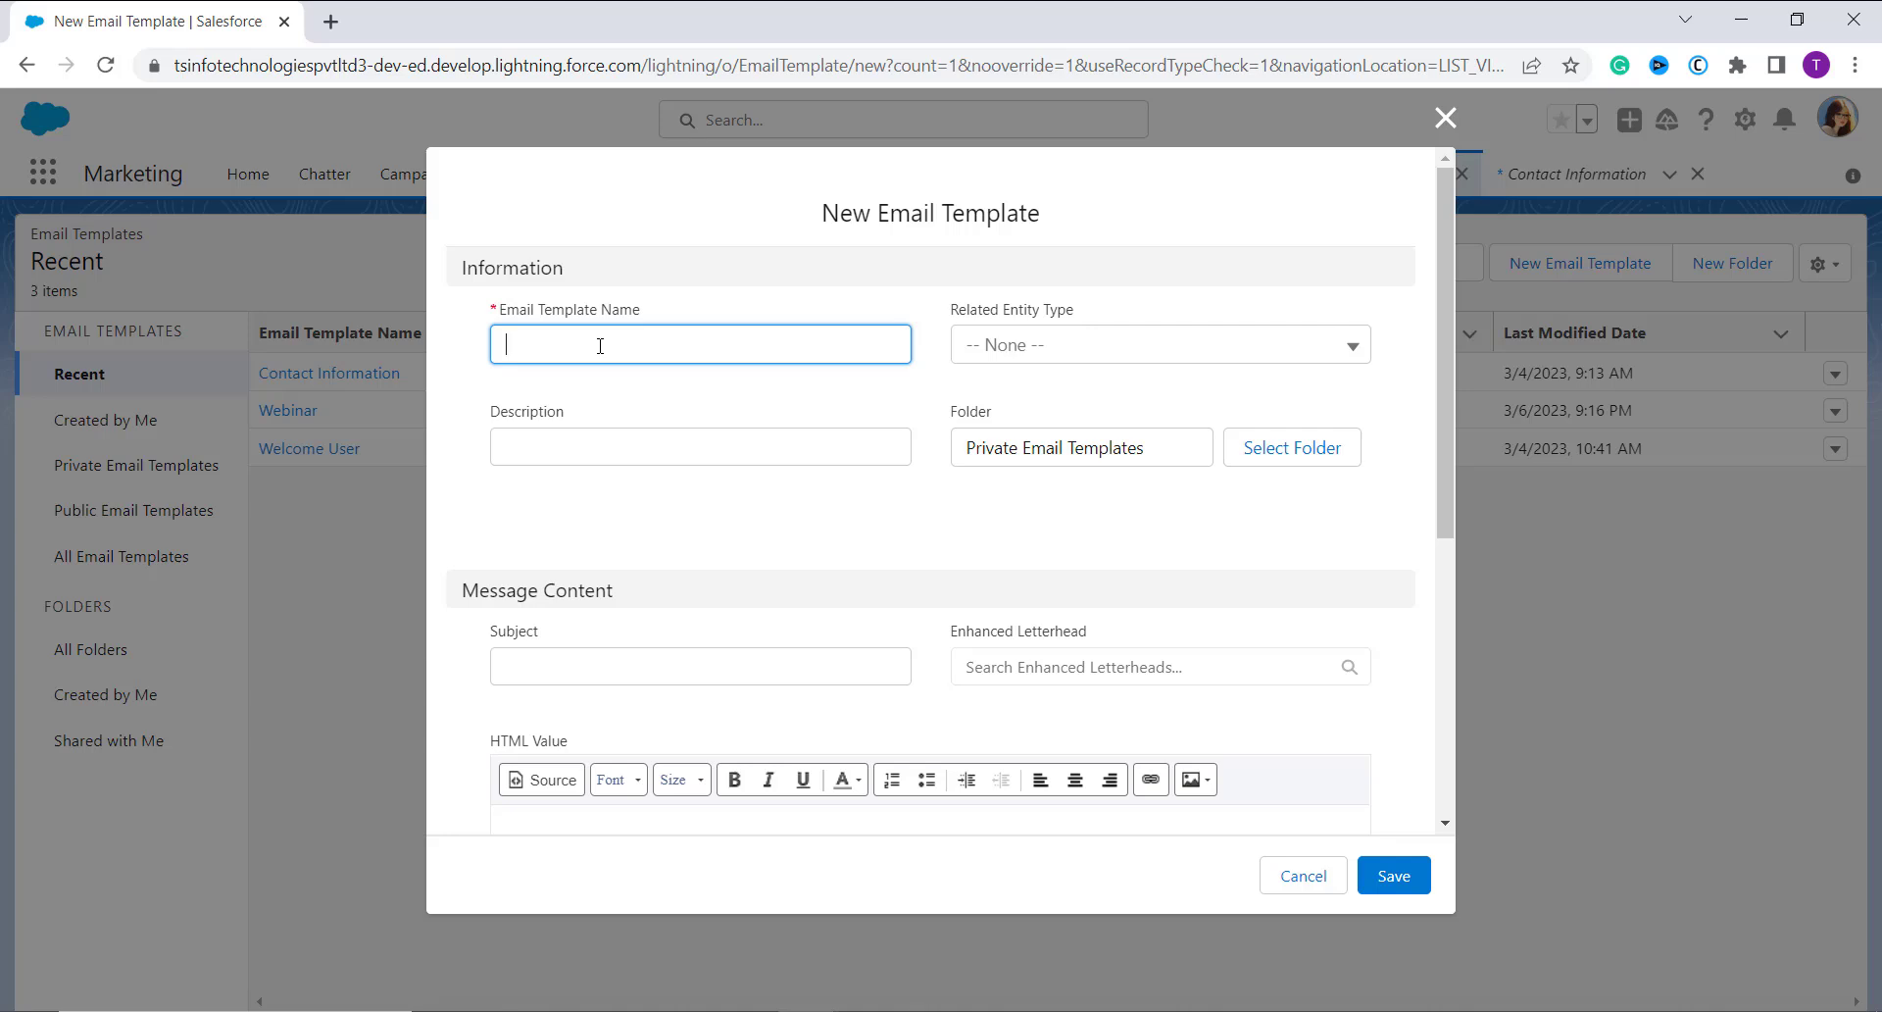
pyautogui.write('Contact Info')
pyautogui.click(1048, 355)
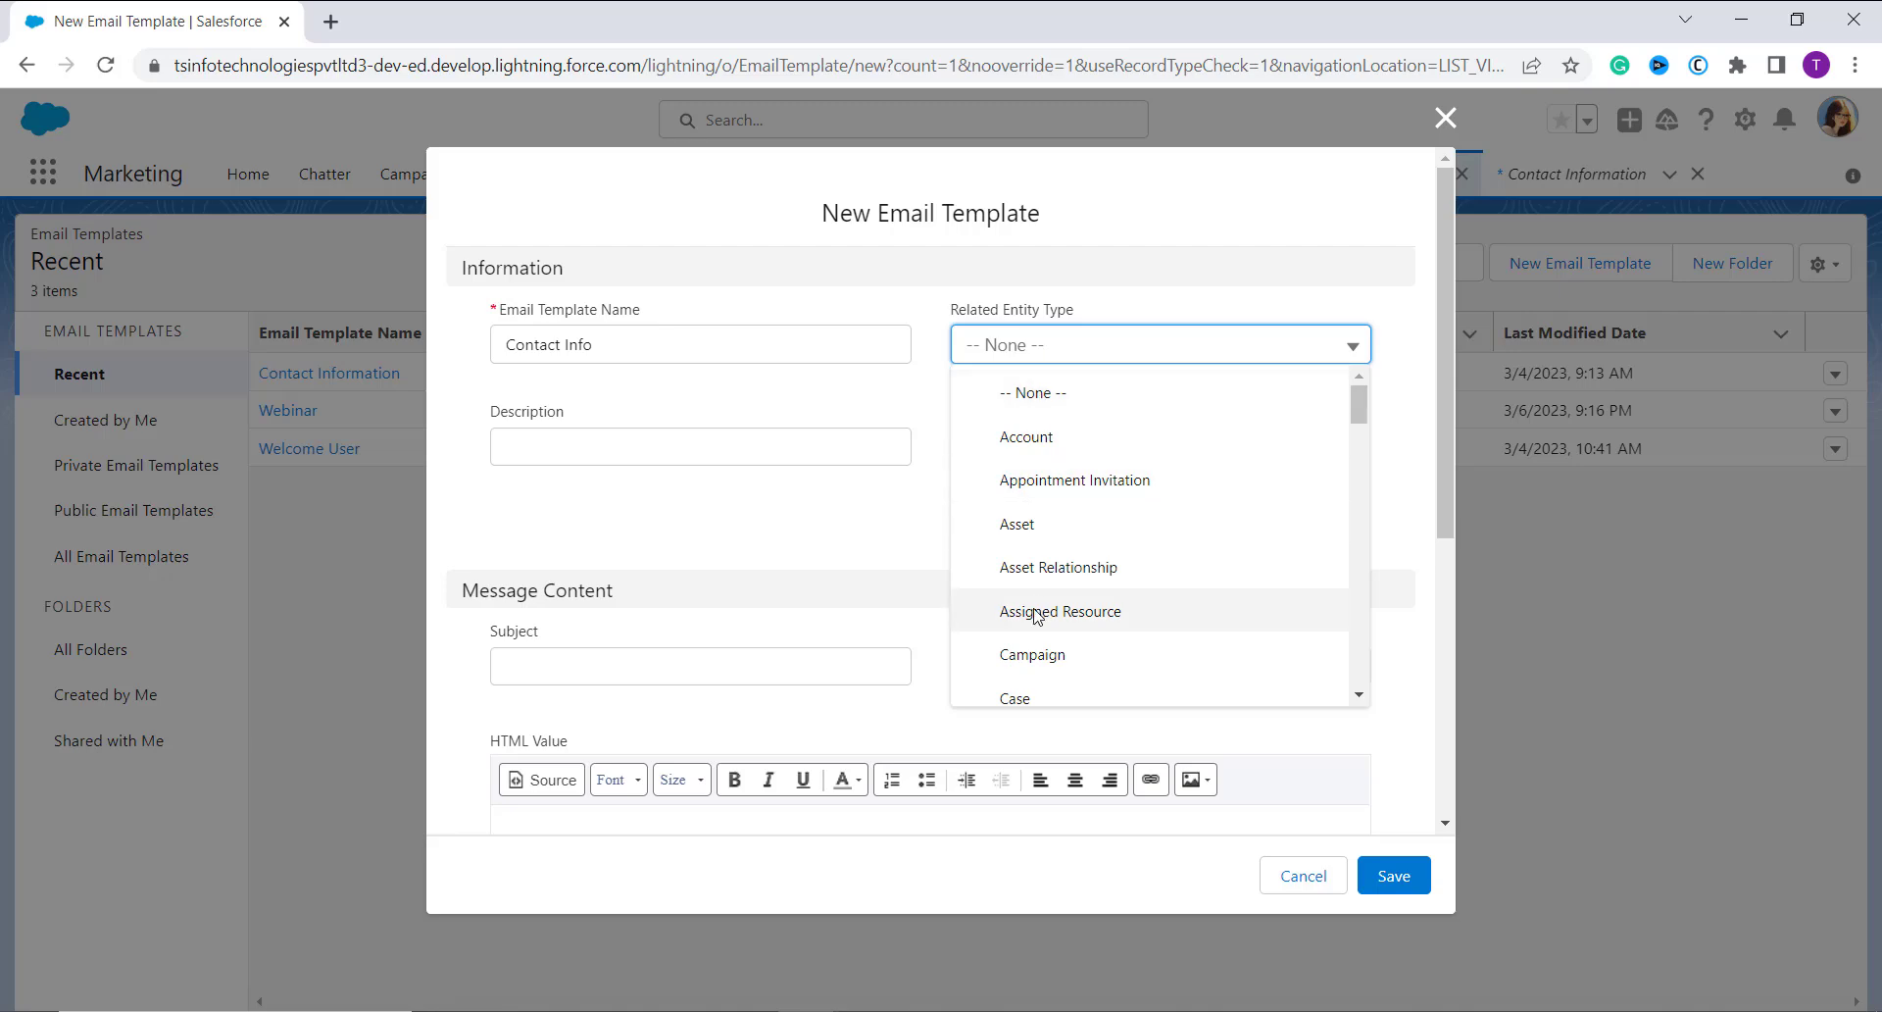
pyautogui.scroll(-1, 1037, 620)
pyautogui.scroll(-1, 1035, 616)
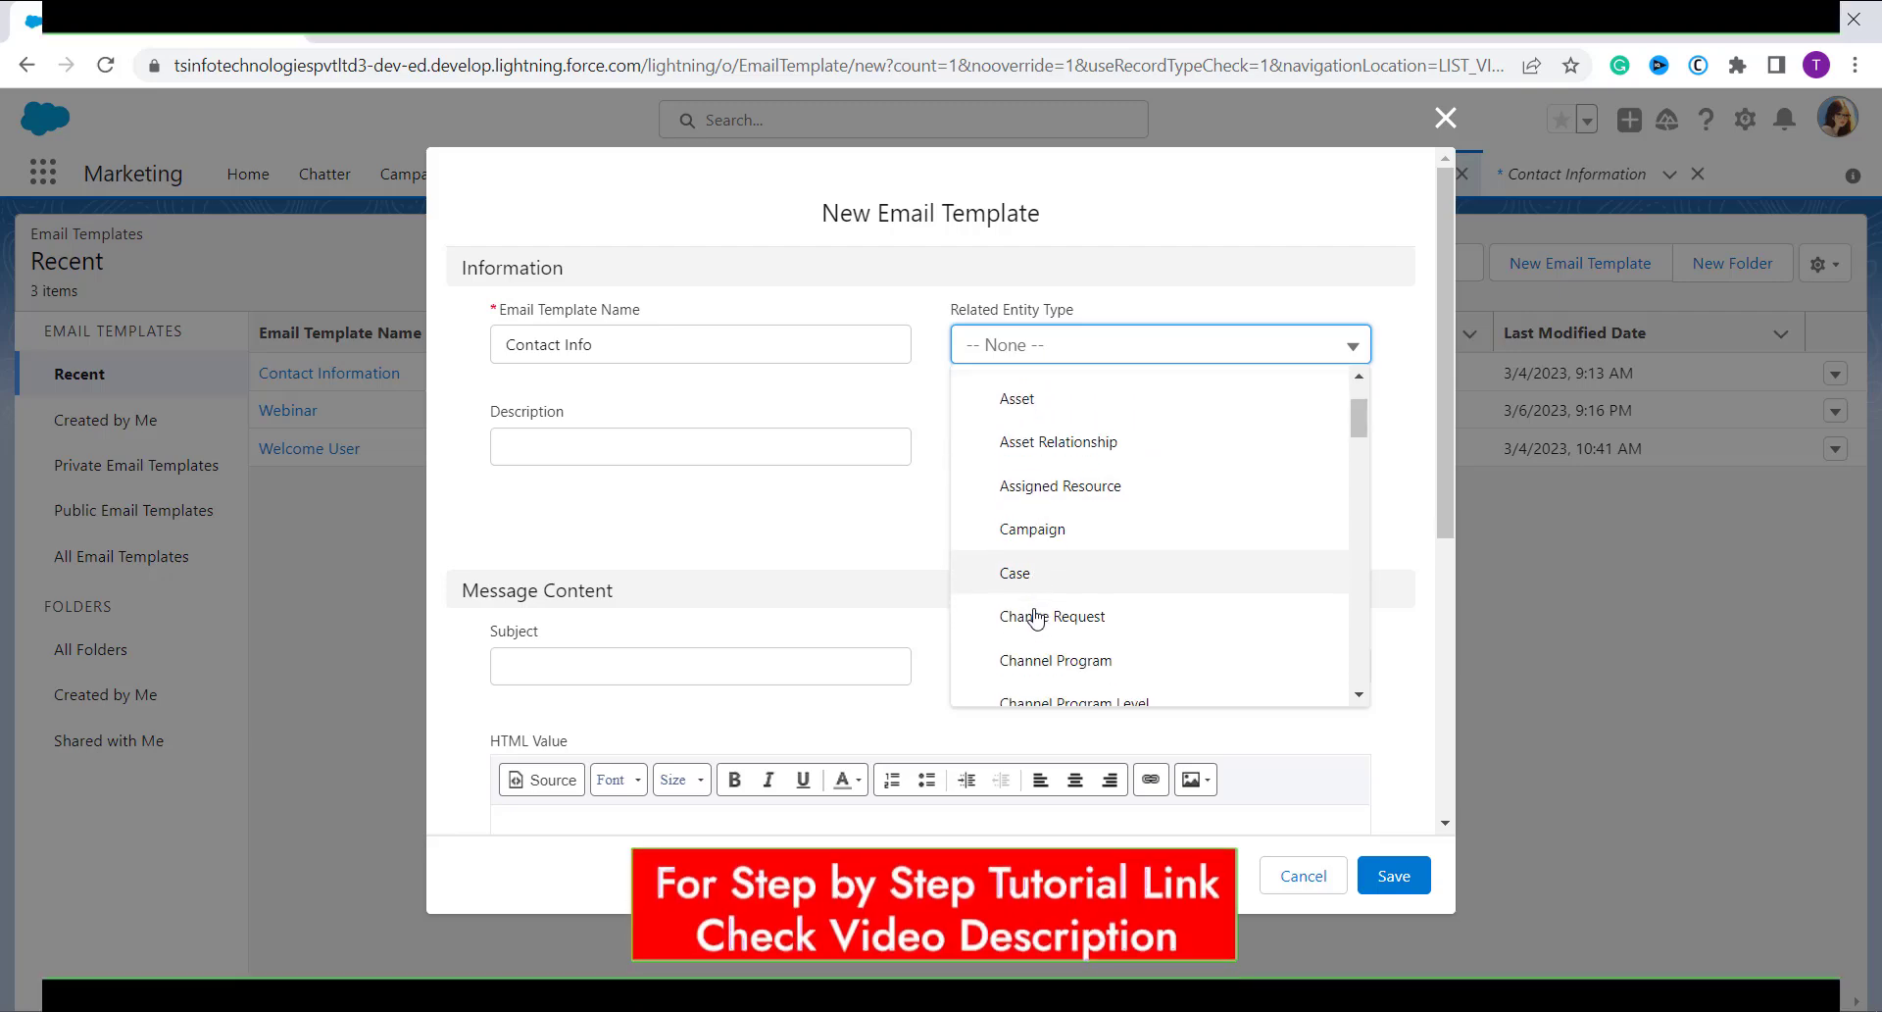
pyautogui.scroll(-3, 1055, 663)
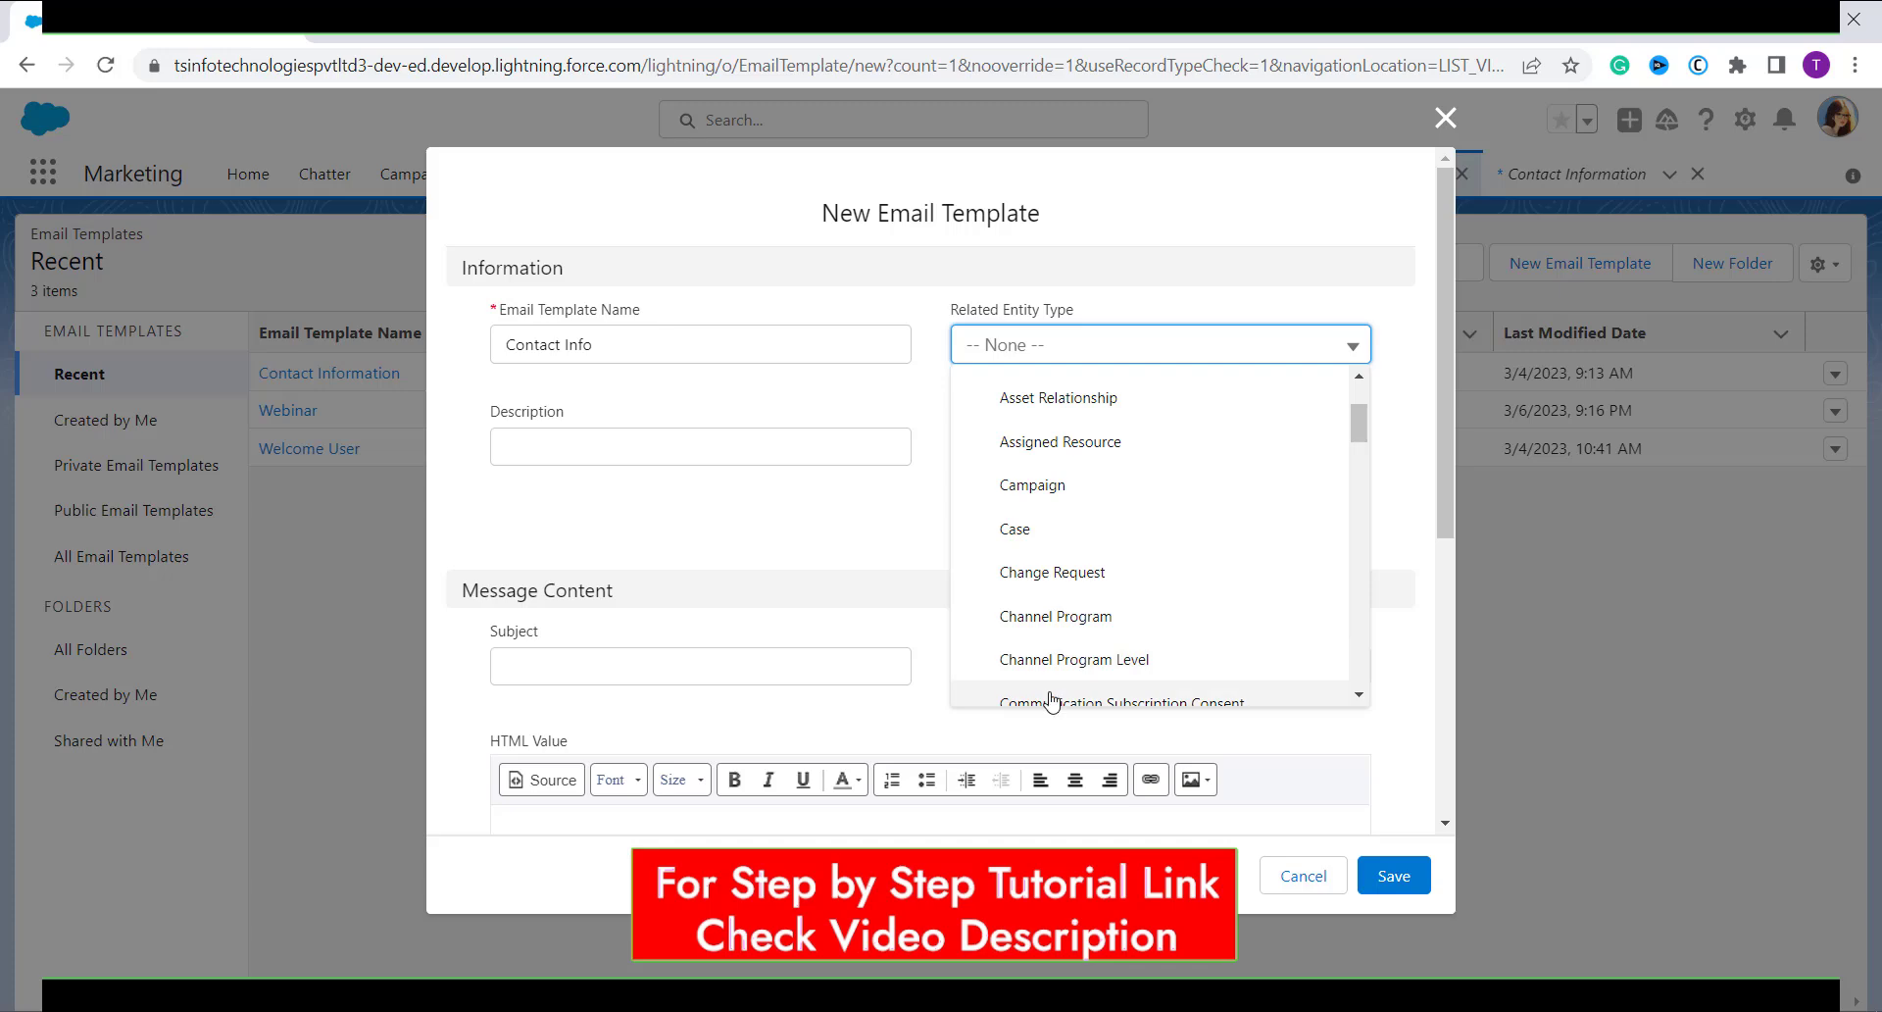
pyautogui.click(1010, 687)
# - Enter "Contact Information" as the email template's subject
pyautogui.click(860, 444)
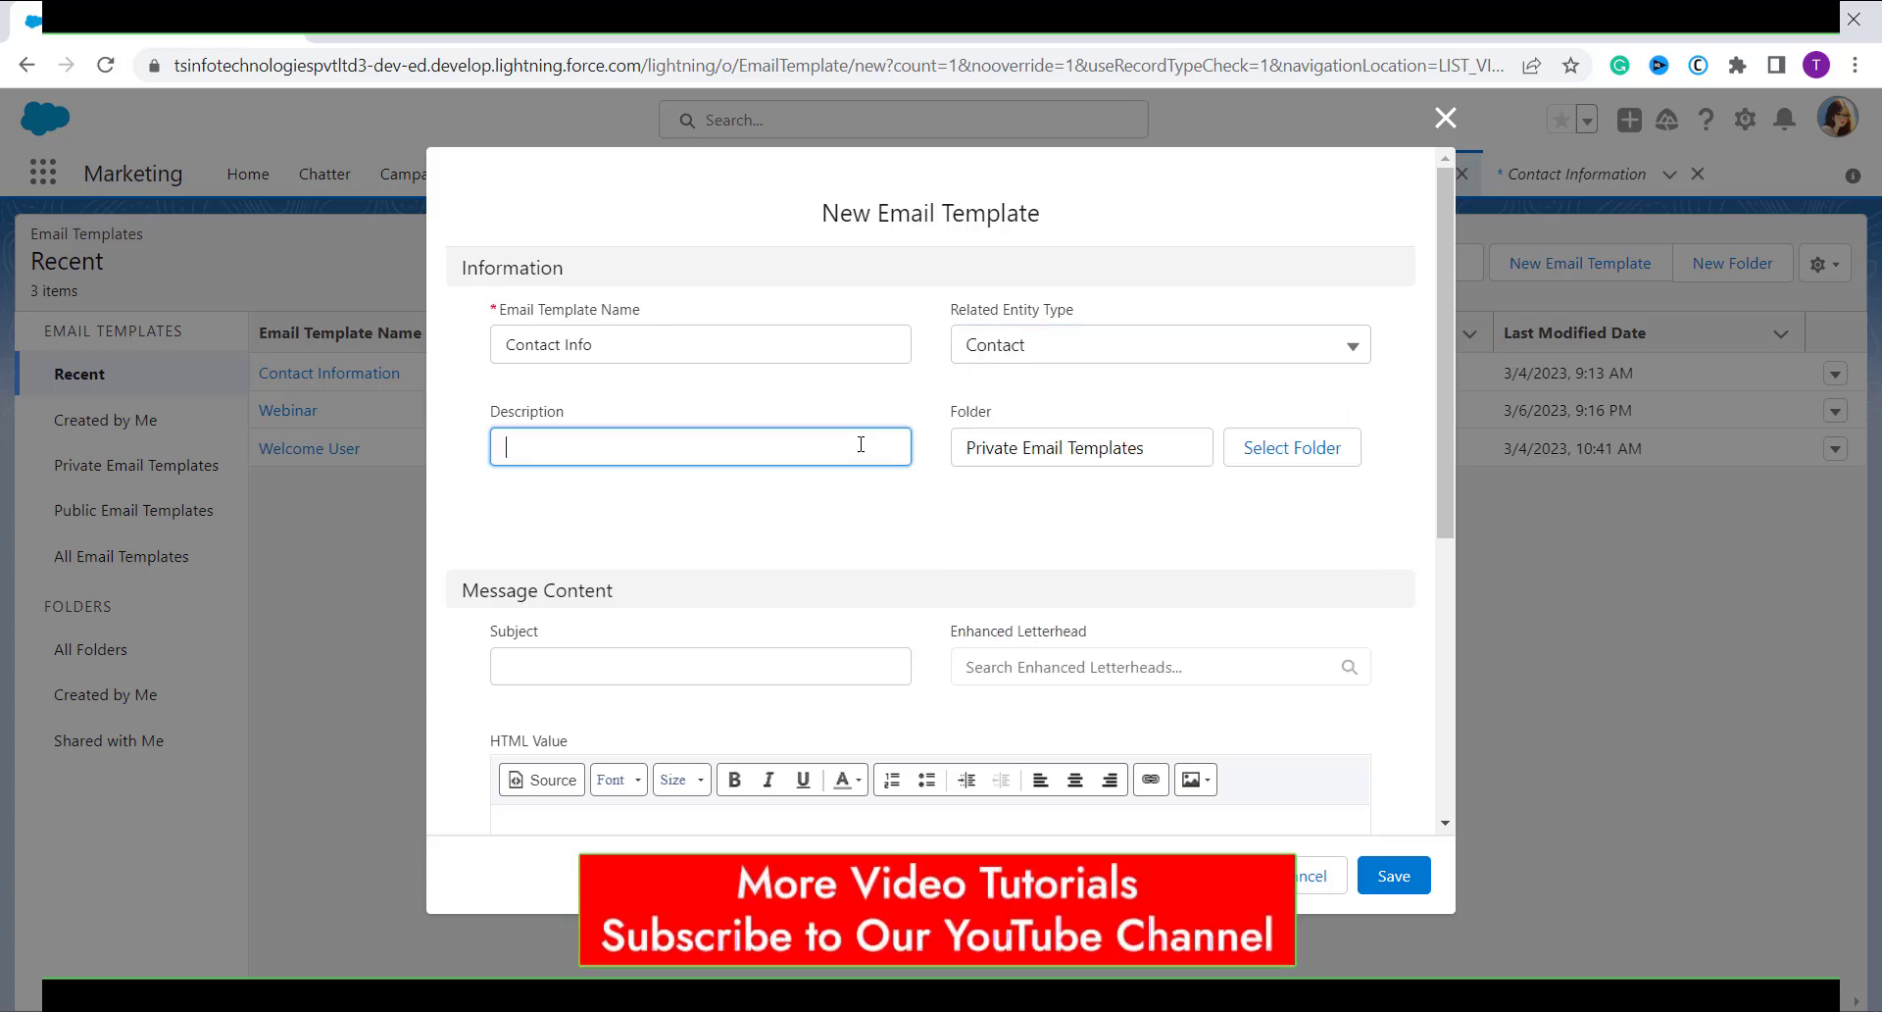
pyautogui.scroll(-1, 812, 530)
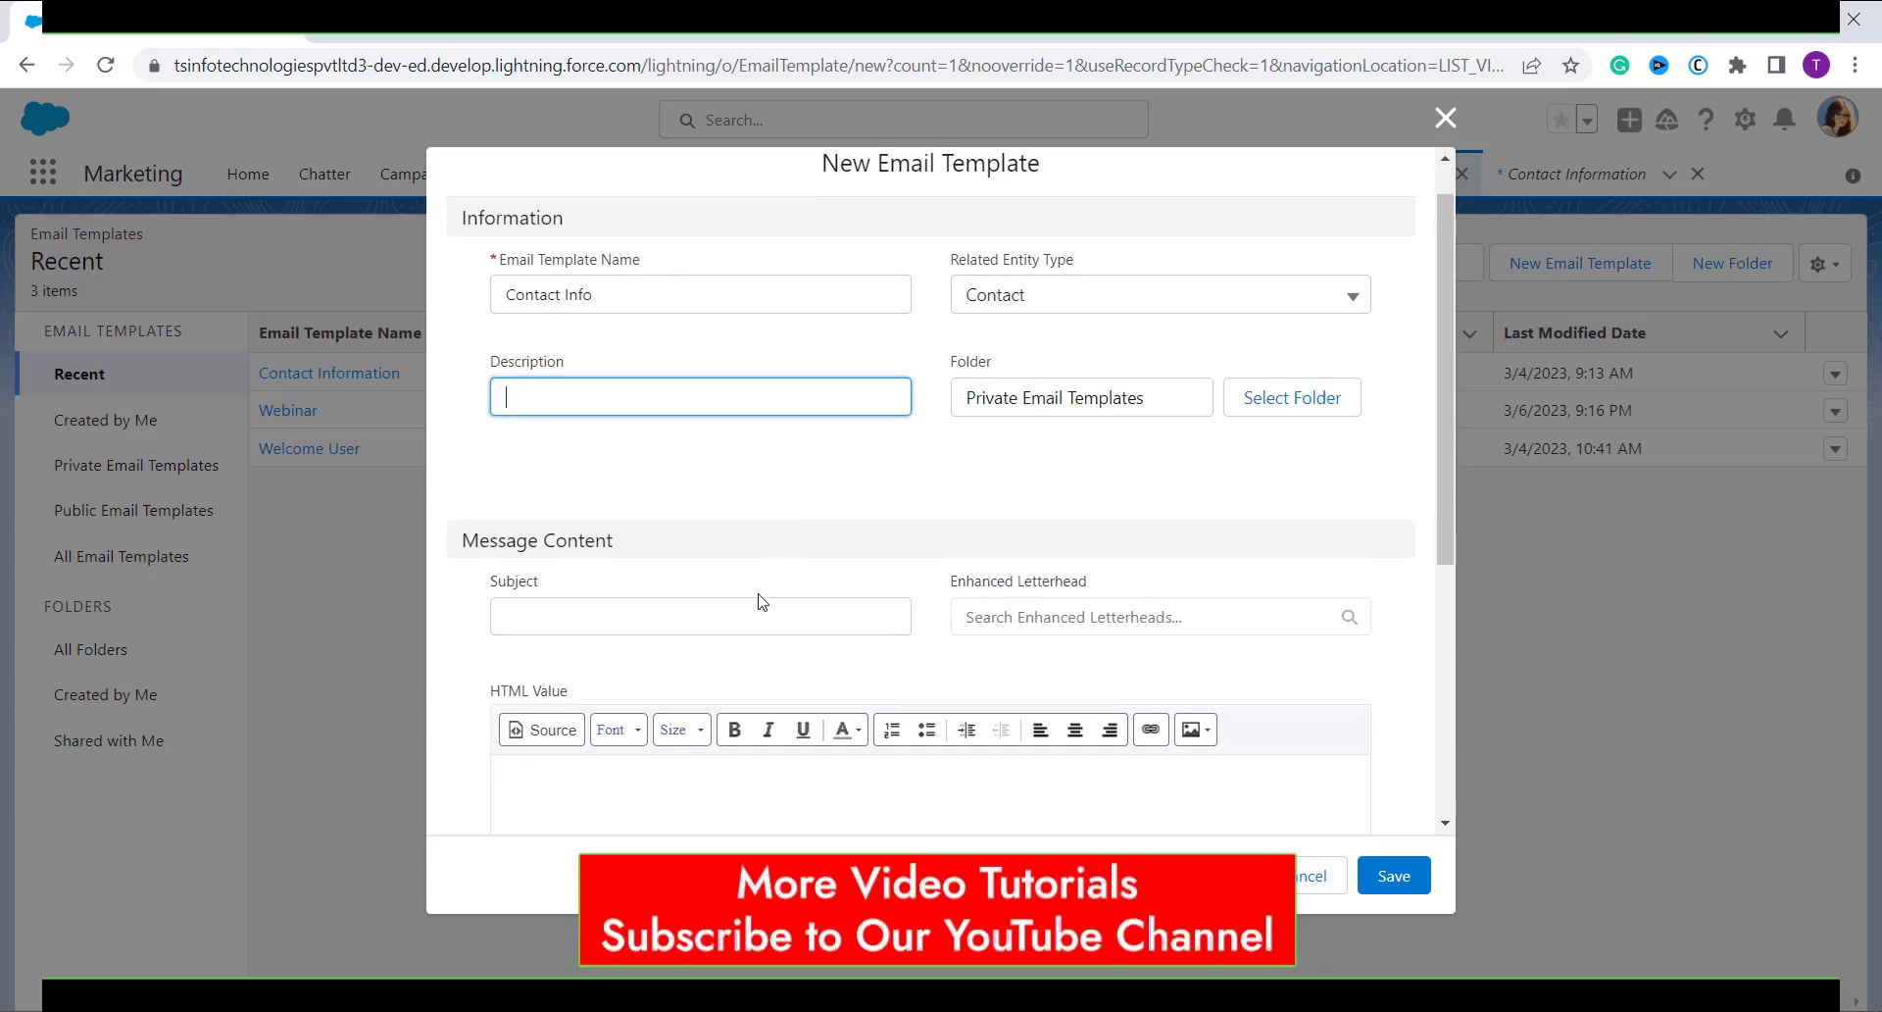
pyautogui.click(737, 616)
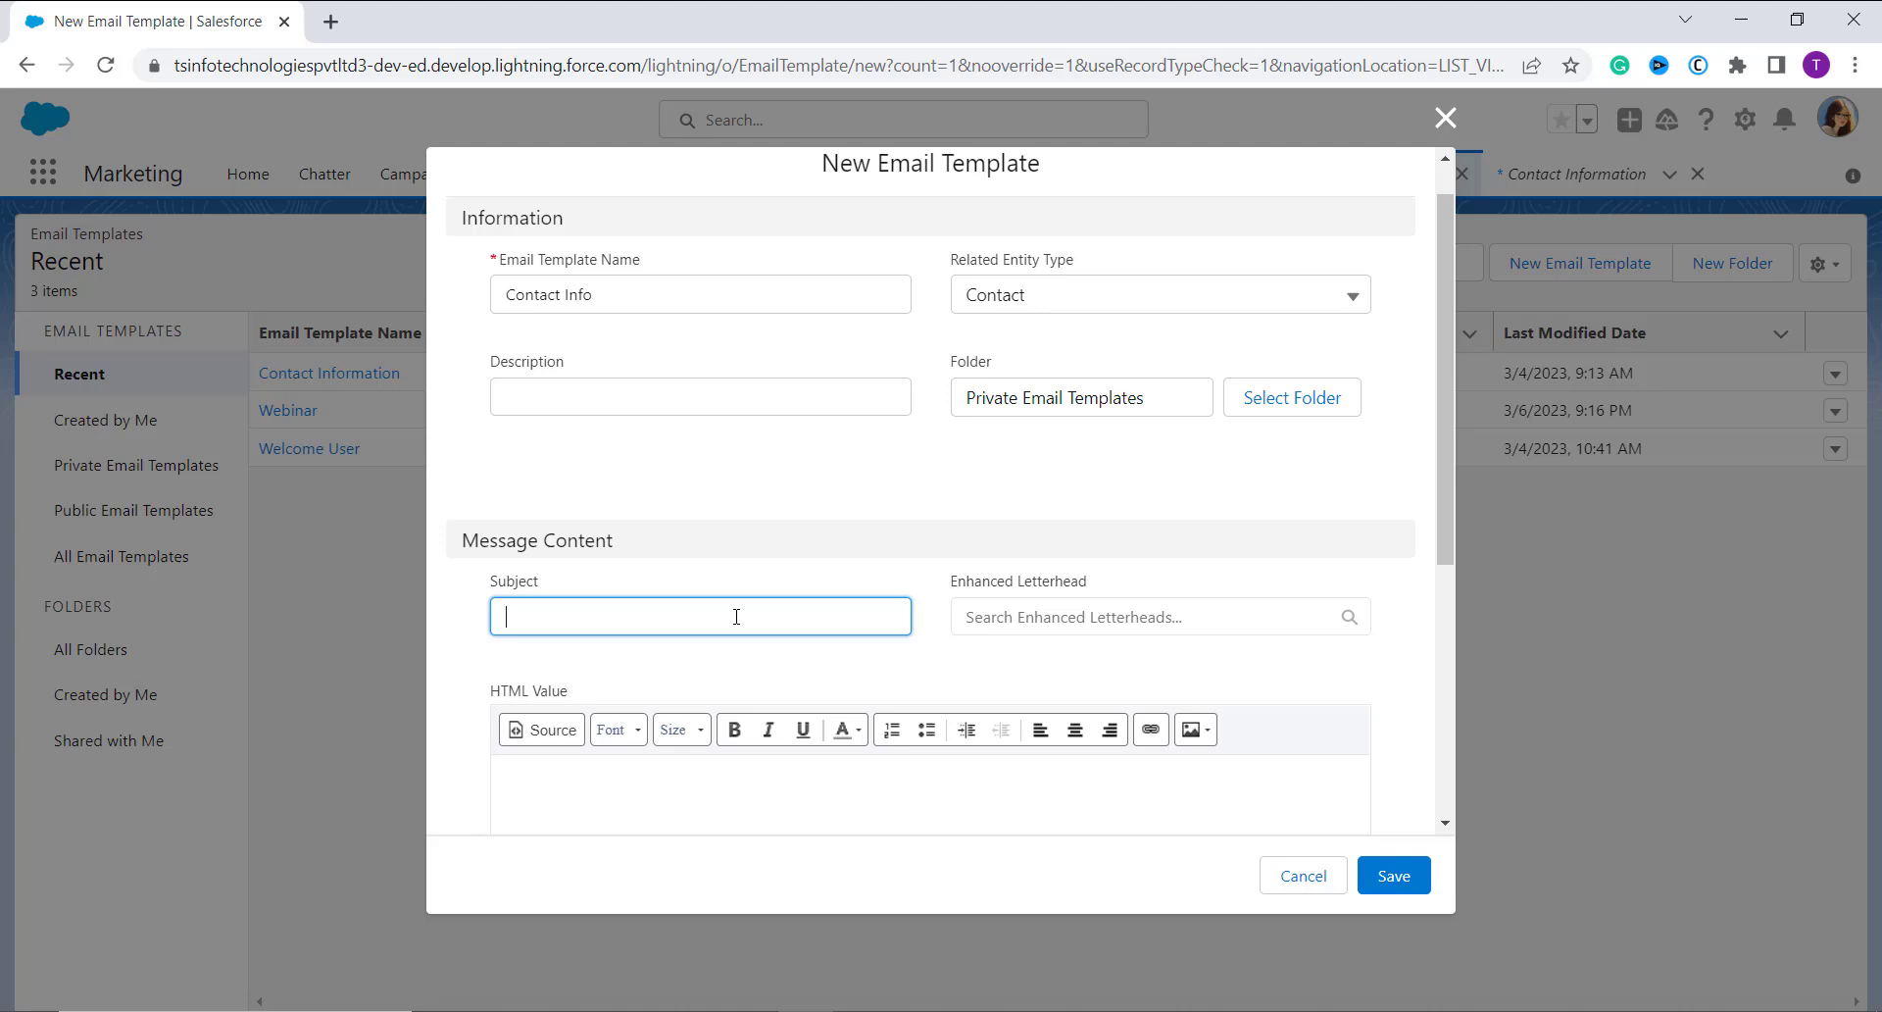
pyautogui.write('ontact Information')
# - Write the greeting "Hi !!!" in the HTML value and insert the recipient's First Name merge field after it
pyautogui.scroll(-2, 588, 651)
pyautogui.click(570, 697)
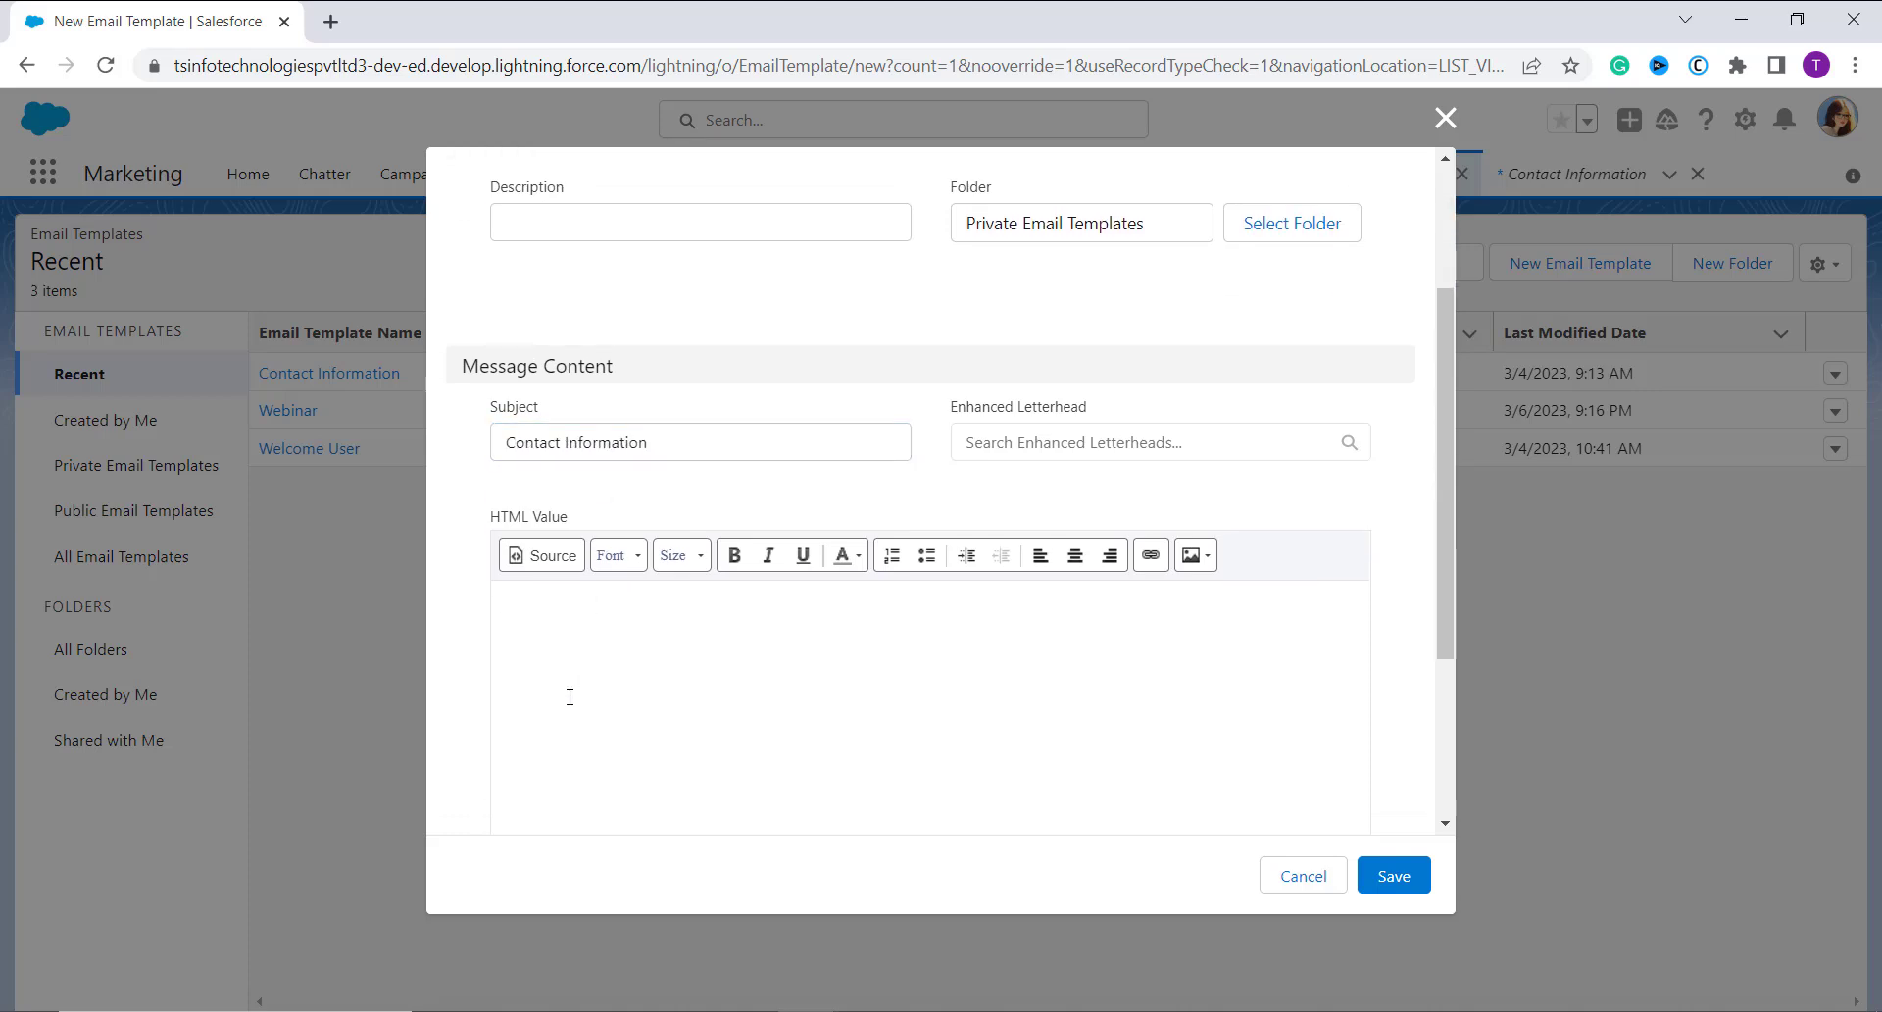
pyautogui.write('Hi !!!')
pyautogui.scroll(-3, 676, 338)
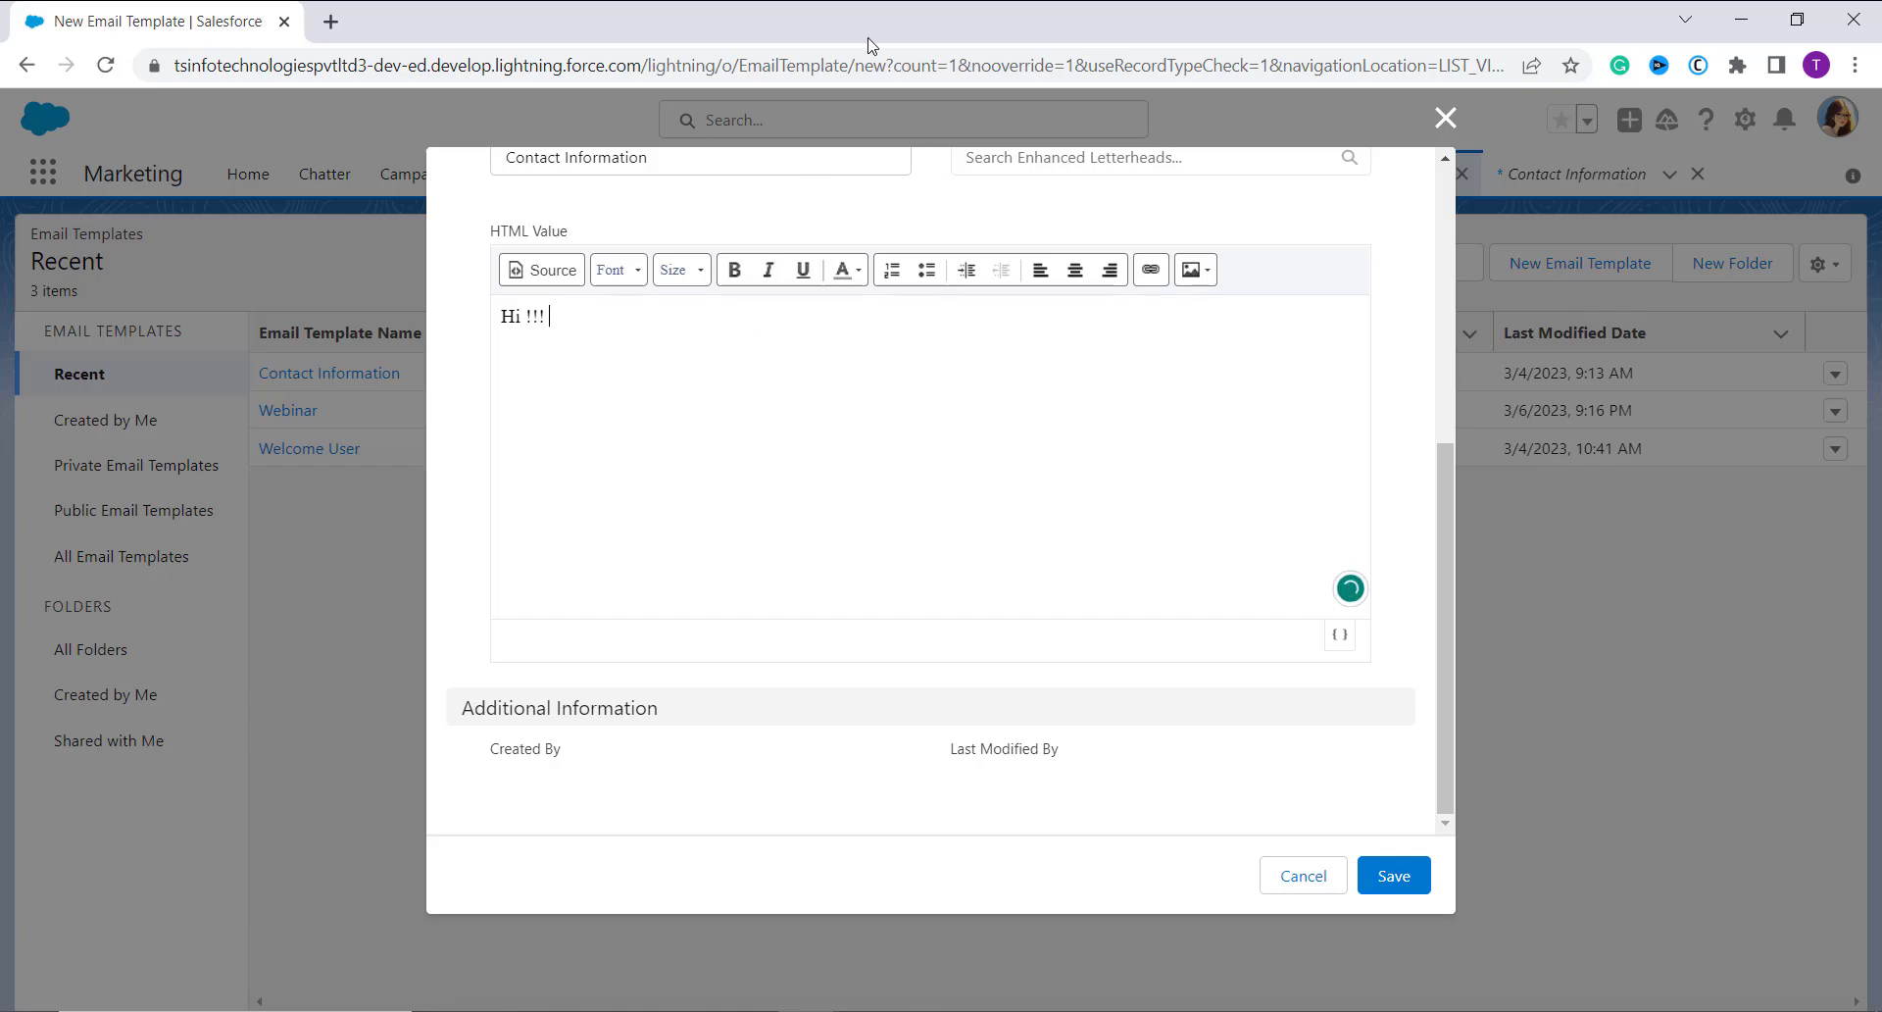
pyautogui.click(1341, 635)
pyautogui.write('fir')
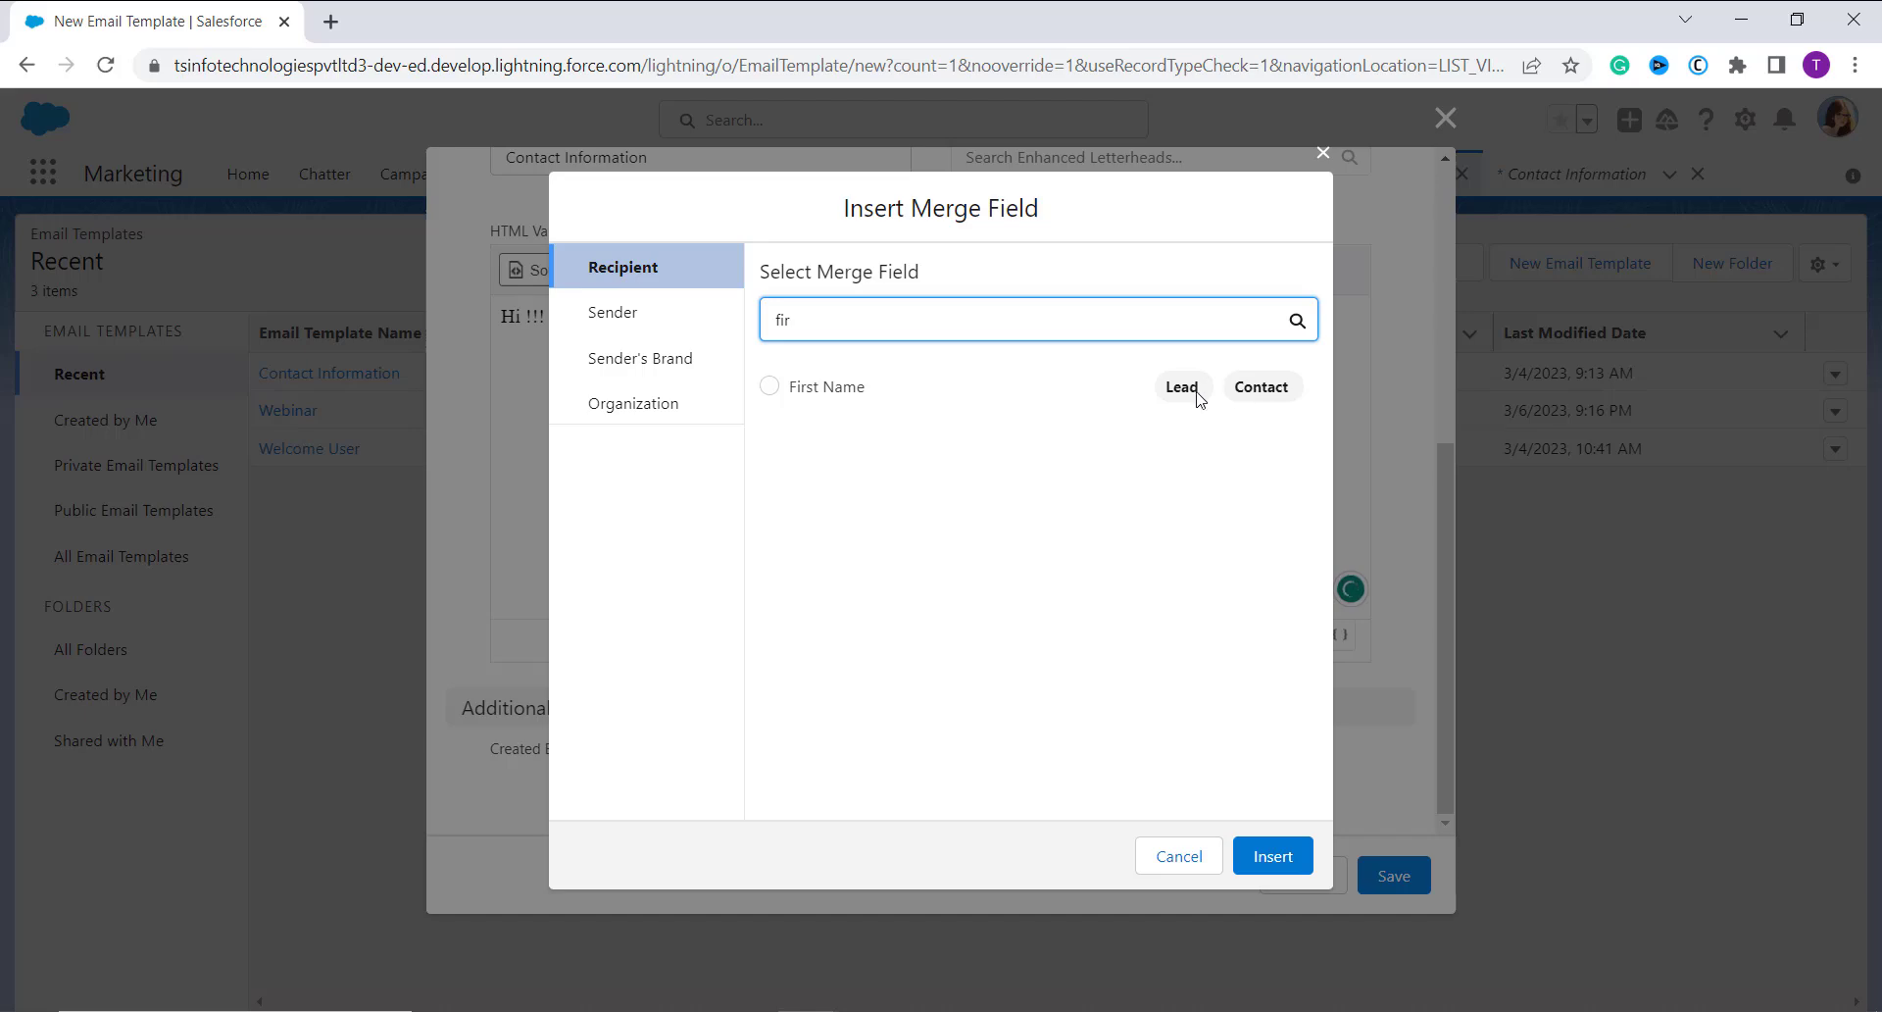
pyautogui.click(771, 386)
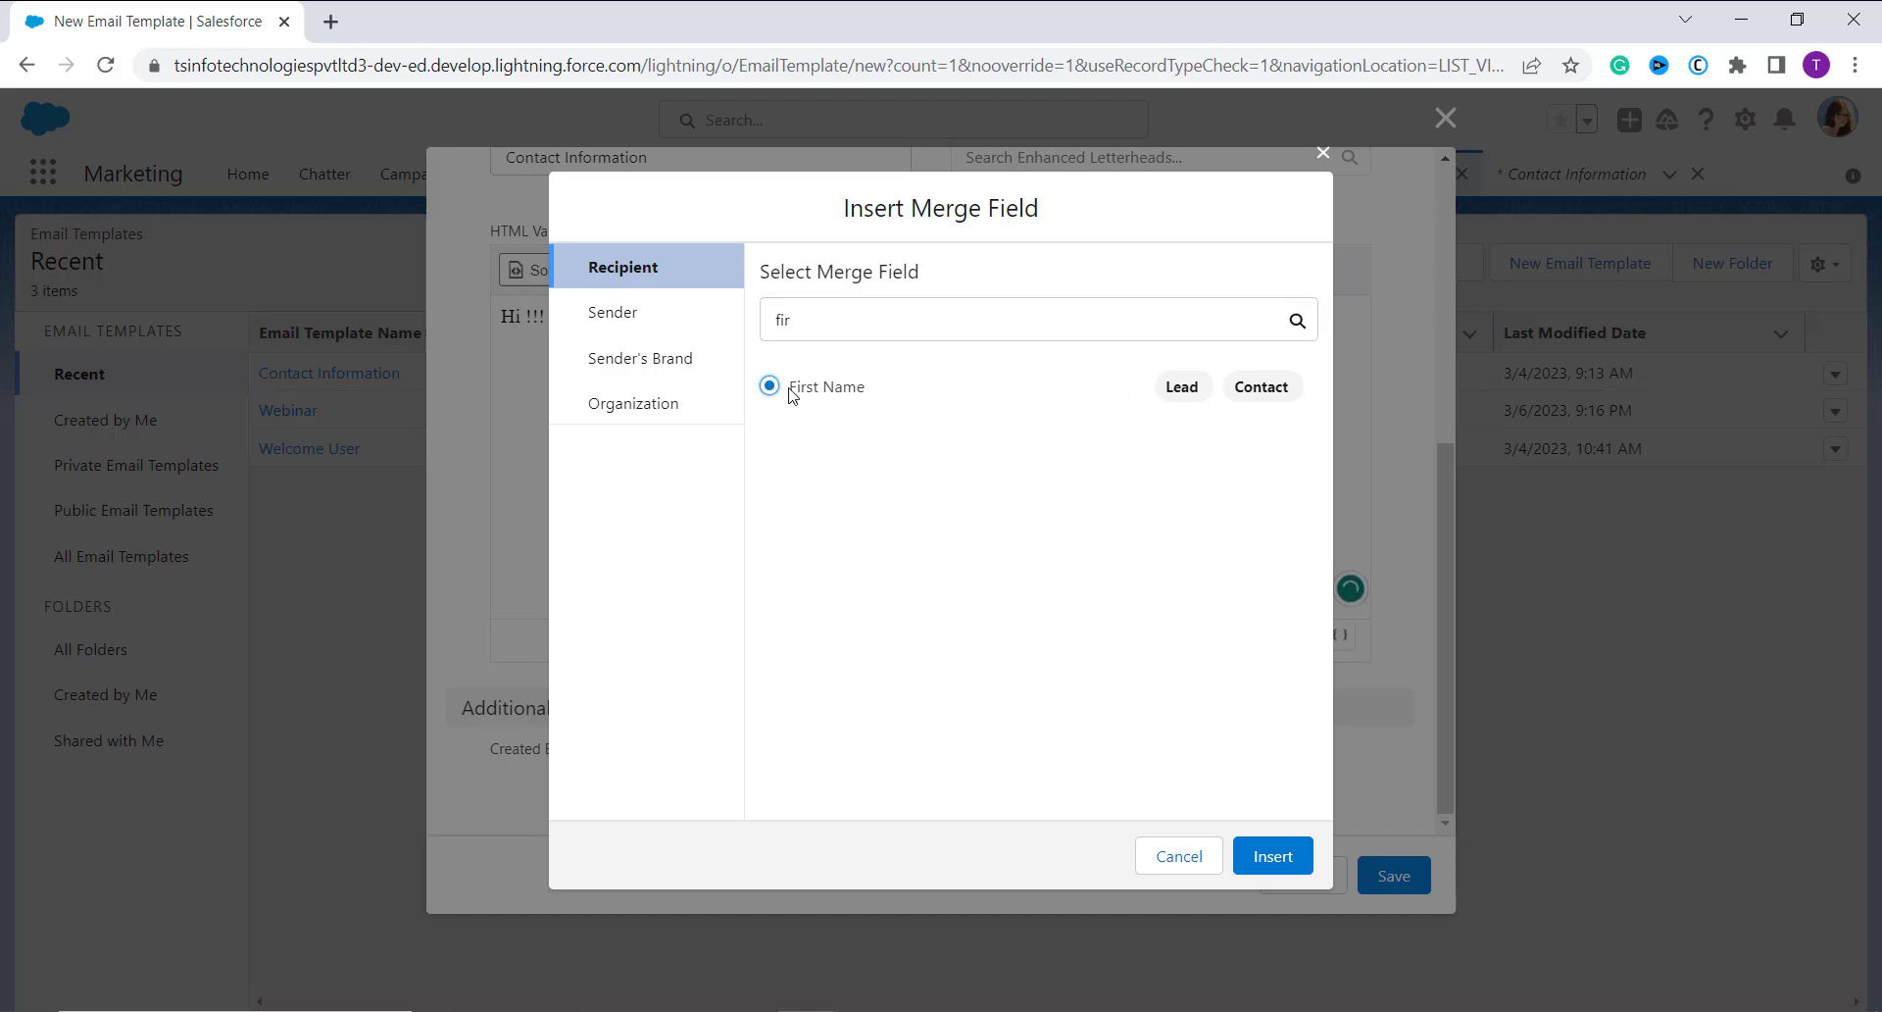
pyautogui.click(1273, 858)
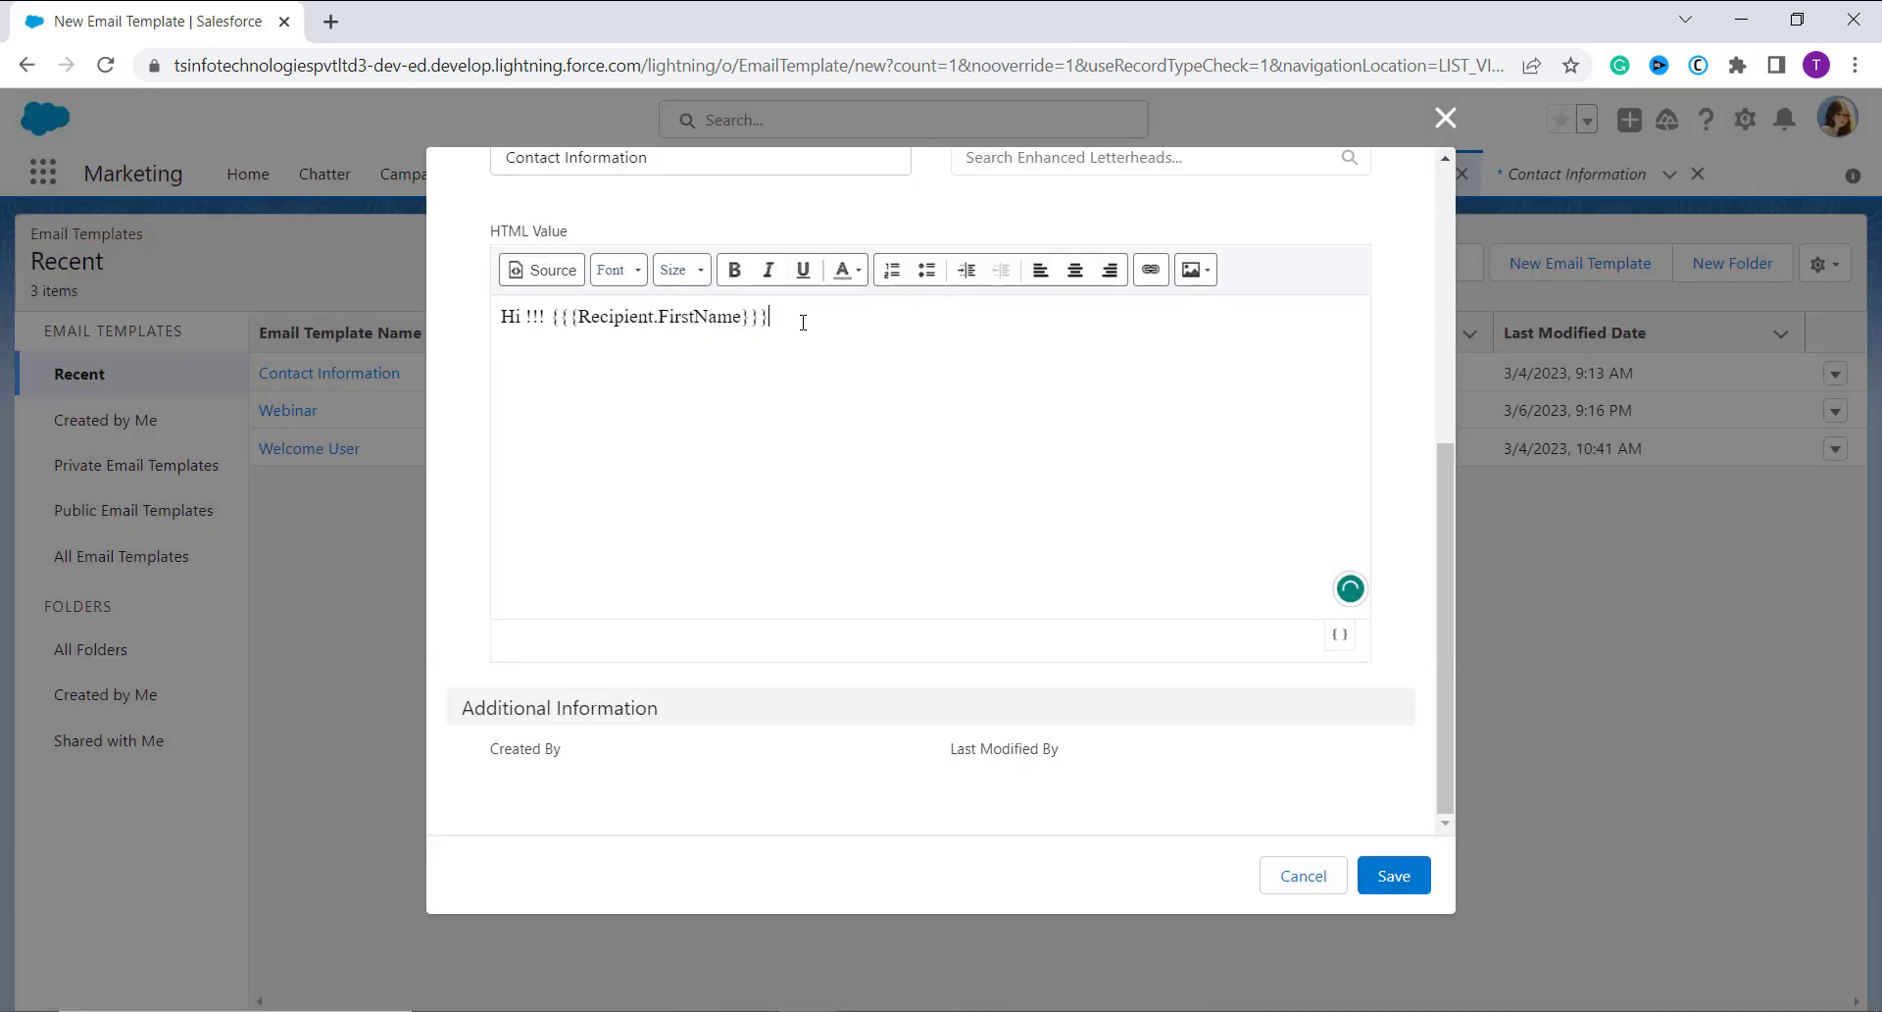
# - Add the line "Here is your info:" below the greeting in the message body
pyautogui.press('Return')
pyautogui.write('Here is your info:')
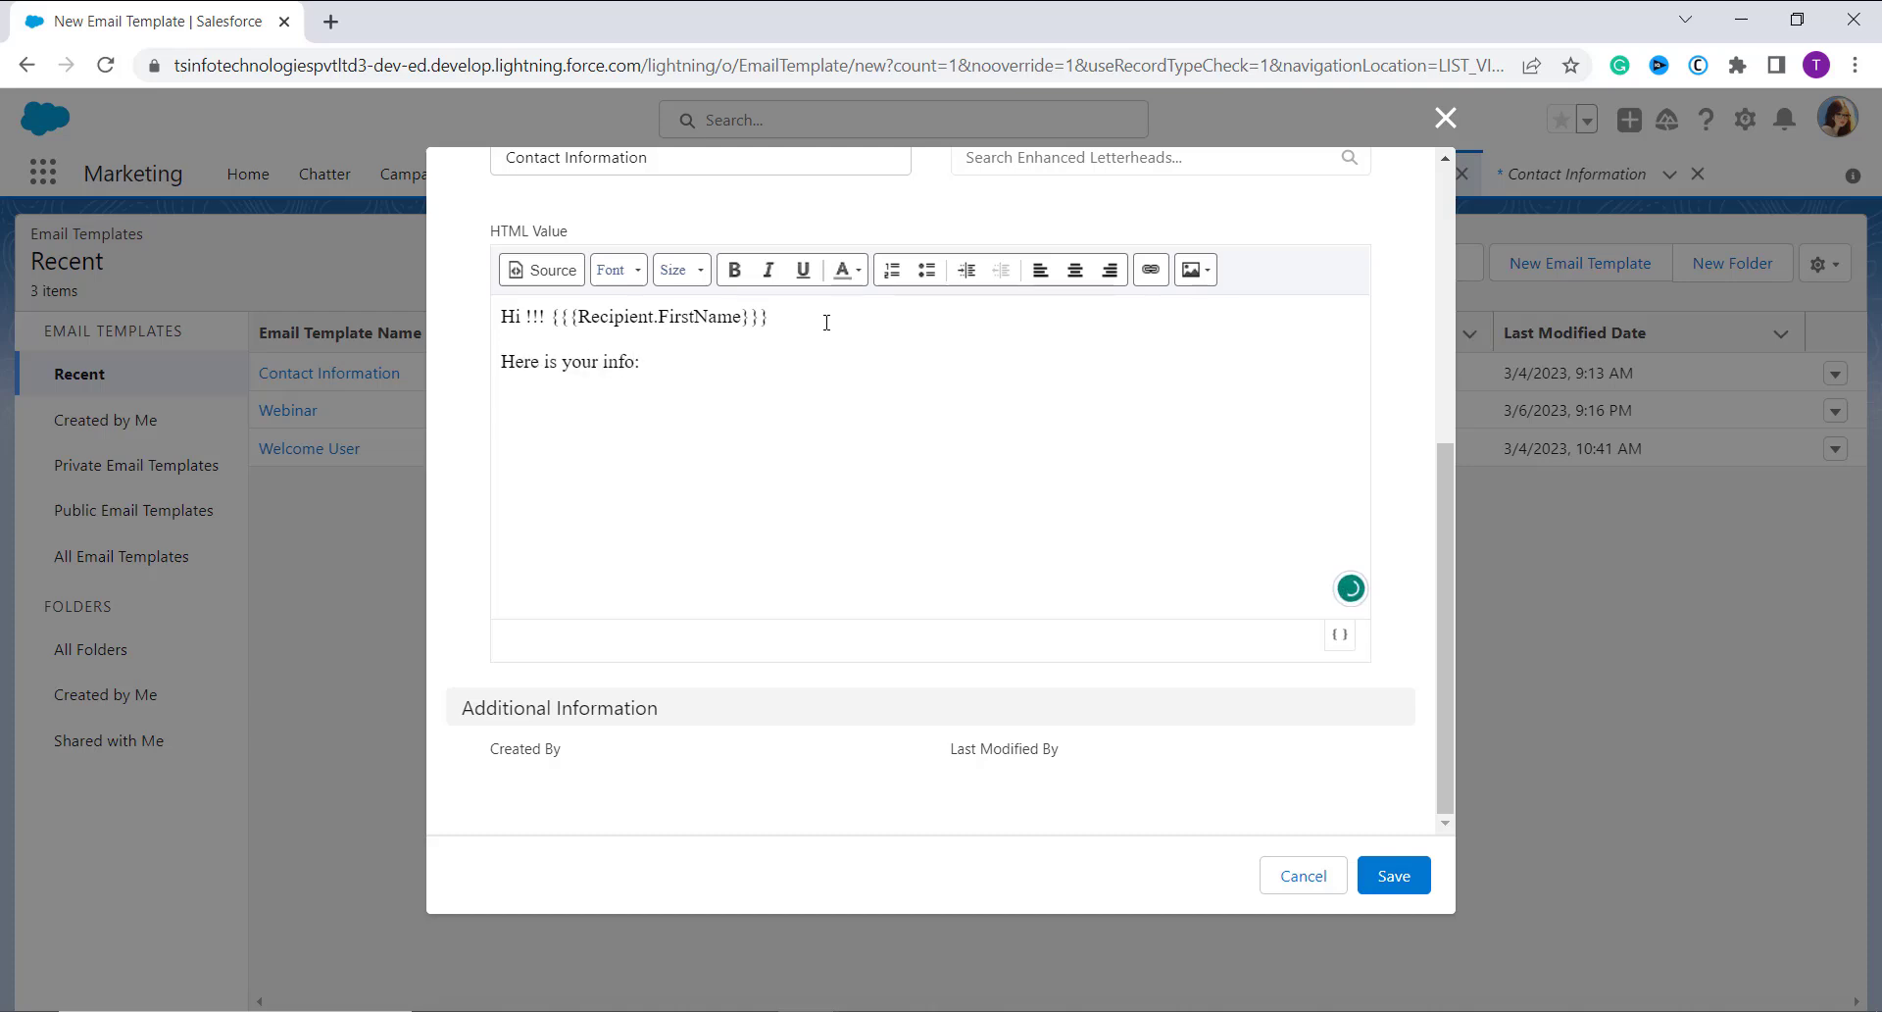
pyautogui.press('Return')
# - Insert the recipient's Birthdate merge field below the info line and label it "Birth Date:"
pyautogui.click(1336, 637)
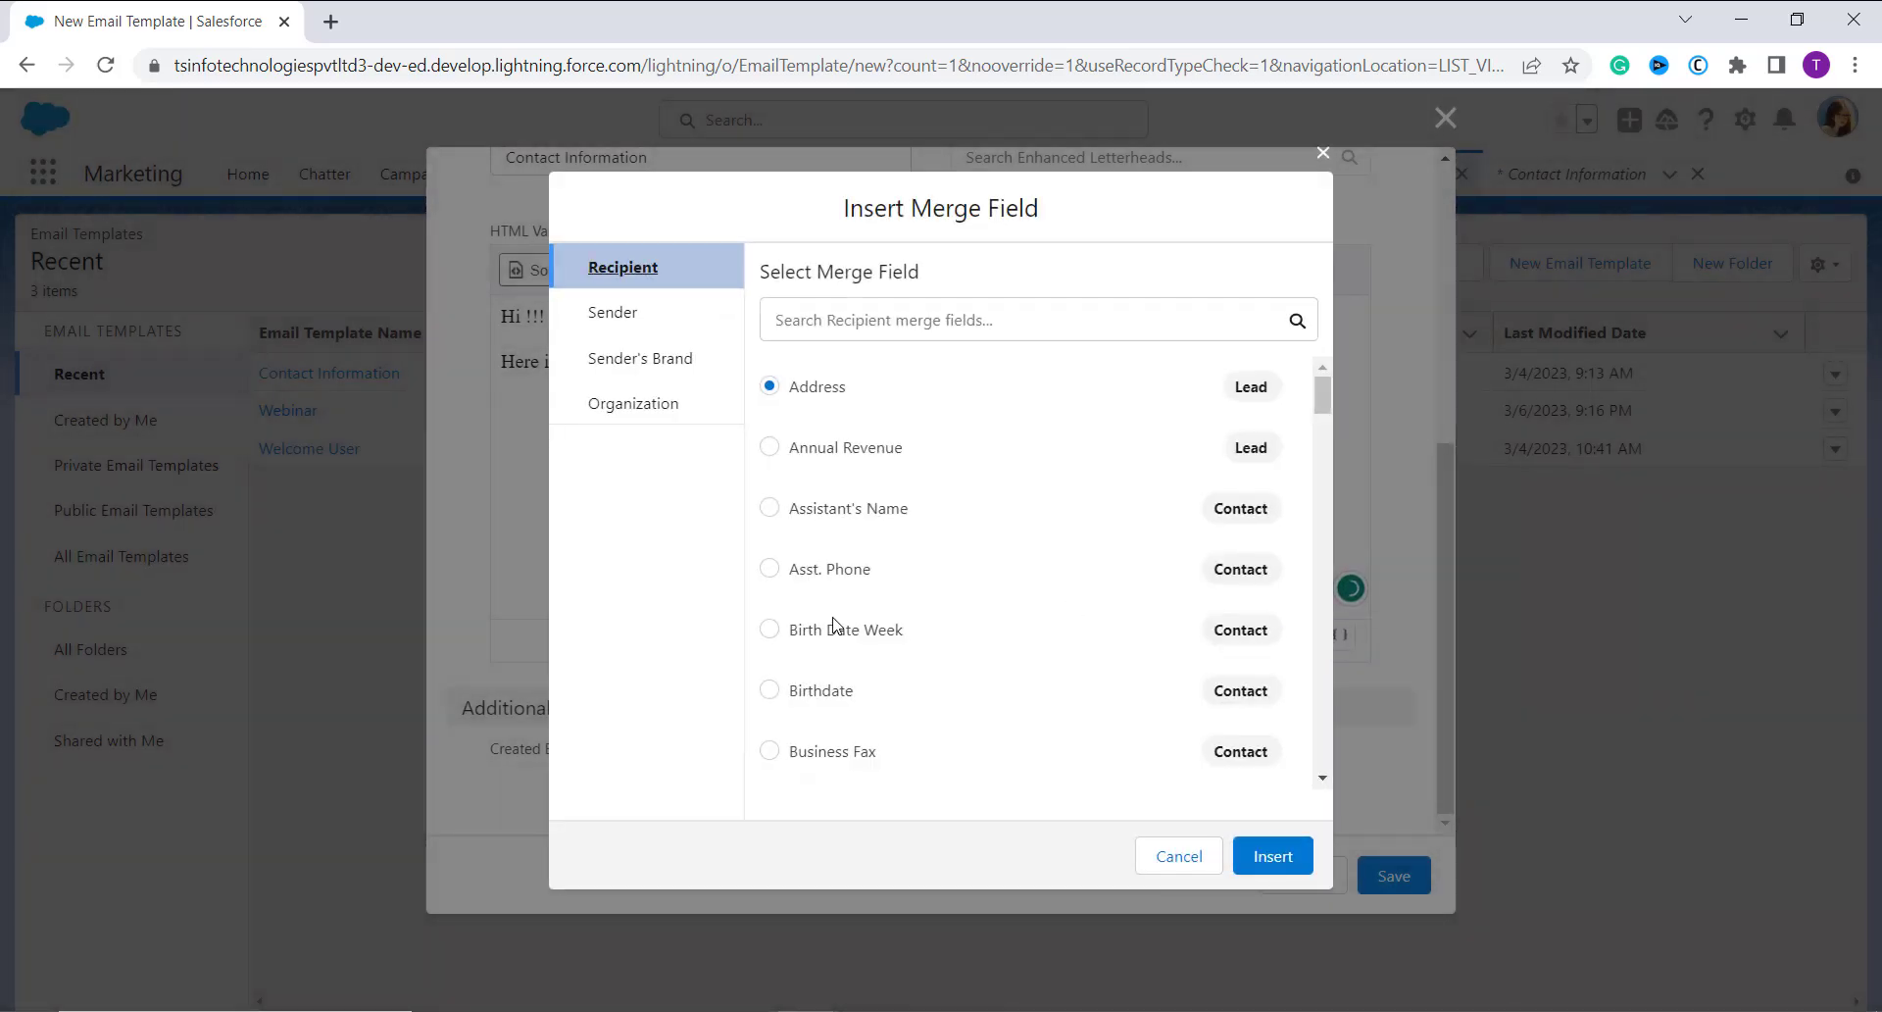
pyautogui.click(767, 692)
pyautogui.scroll(-1, 941, 697)
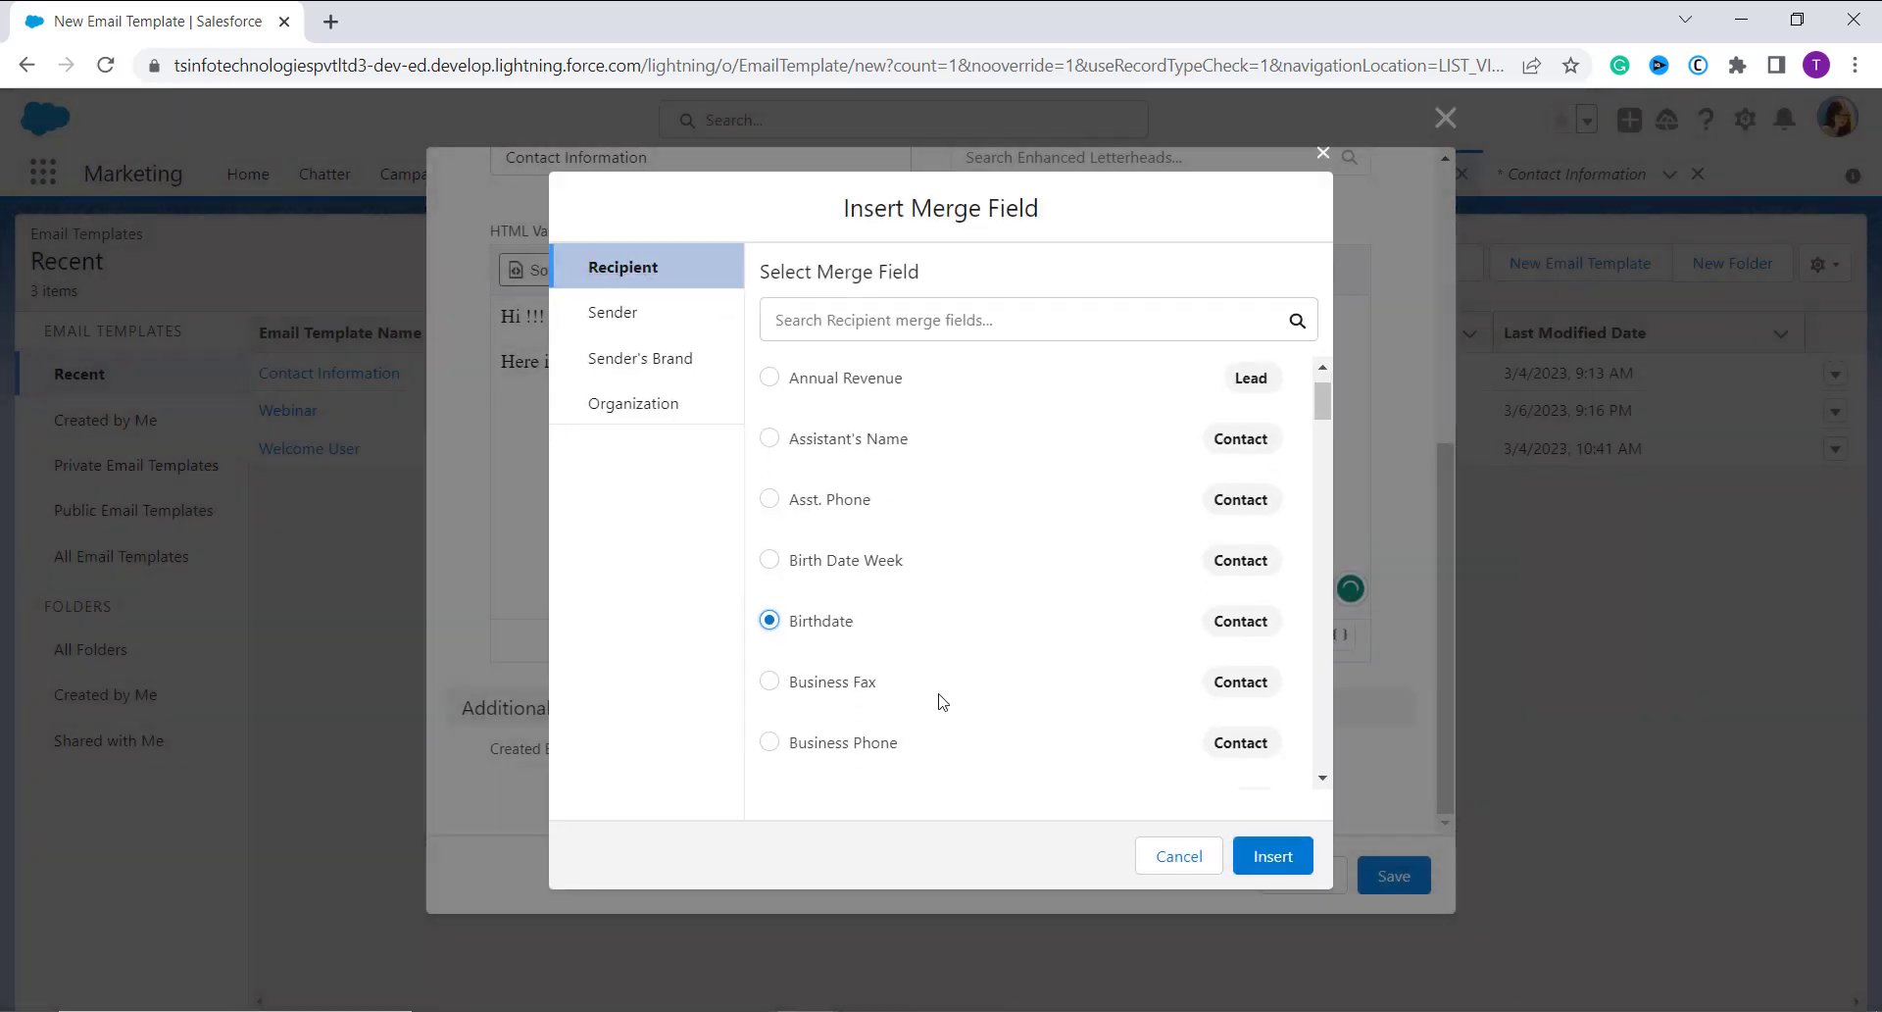
pyautogui.click(1273, 856)
pyautogui.click(502, 385)
pyautogui.write('Birth')
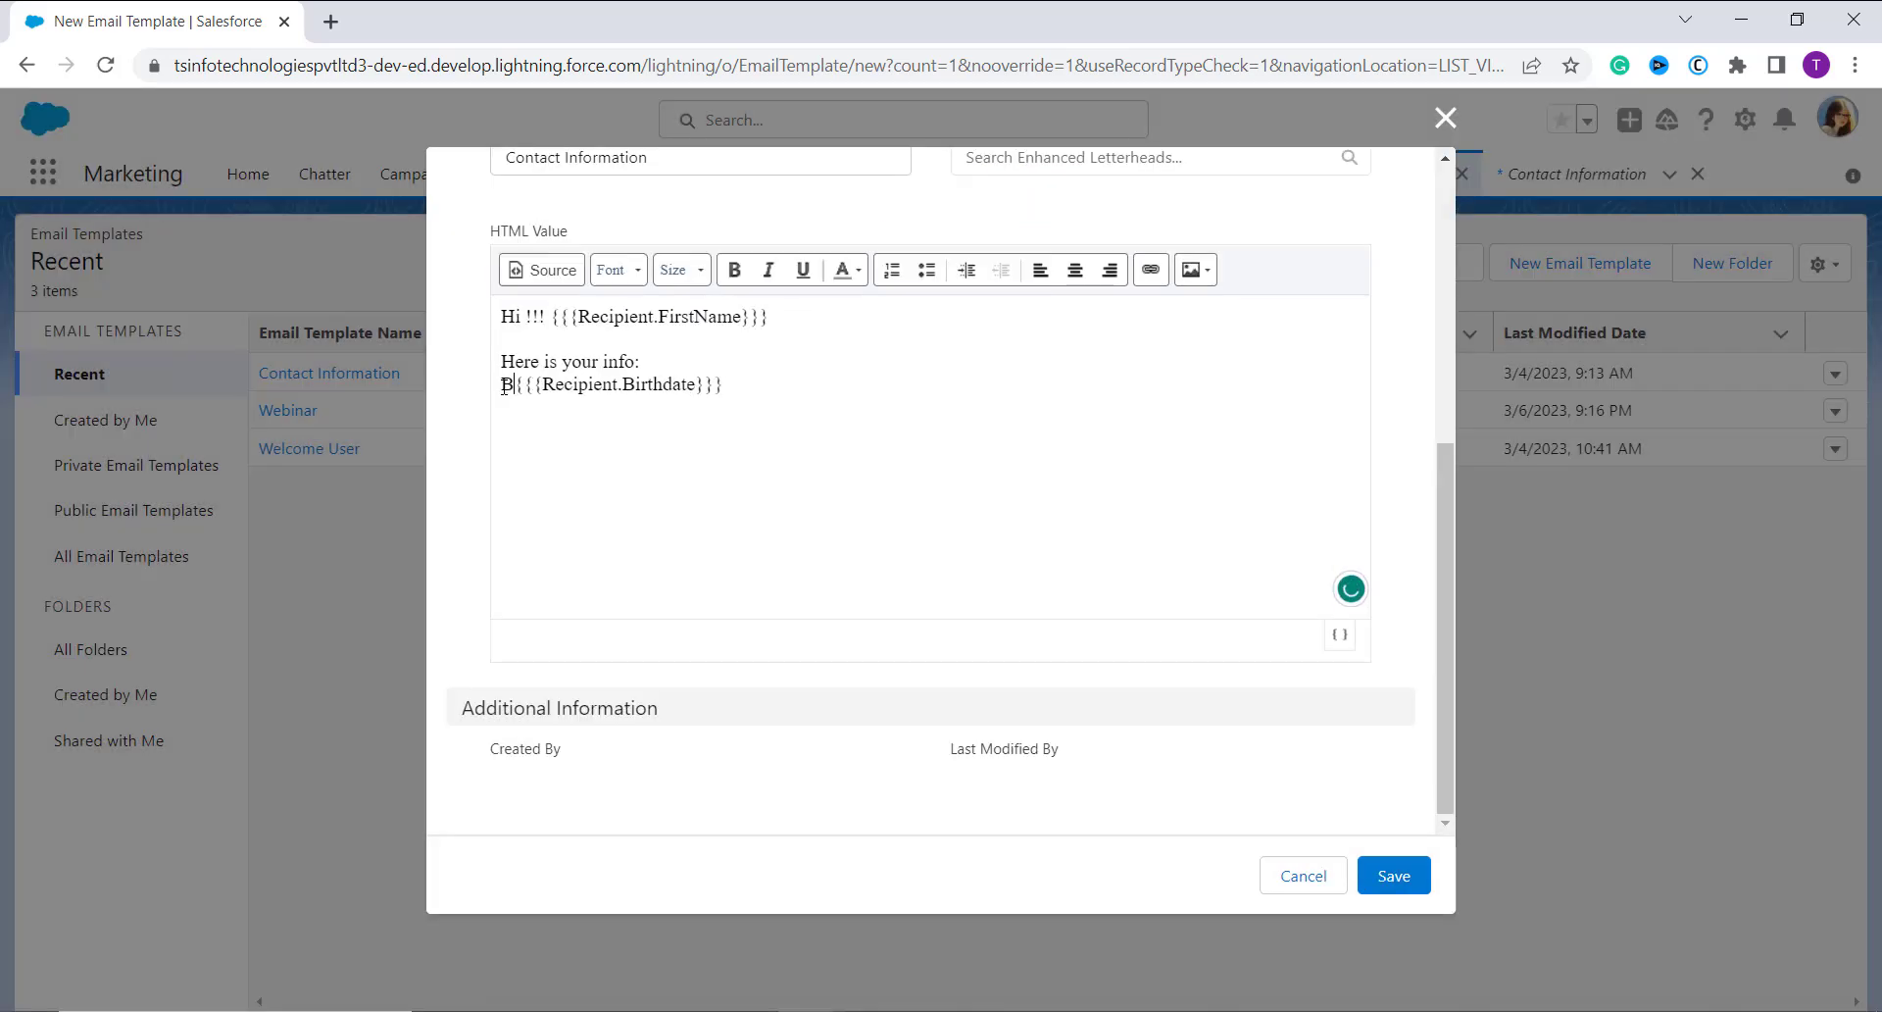
pyautogui.write(' Date')
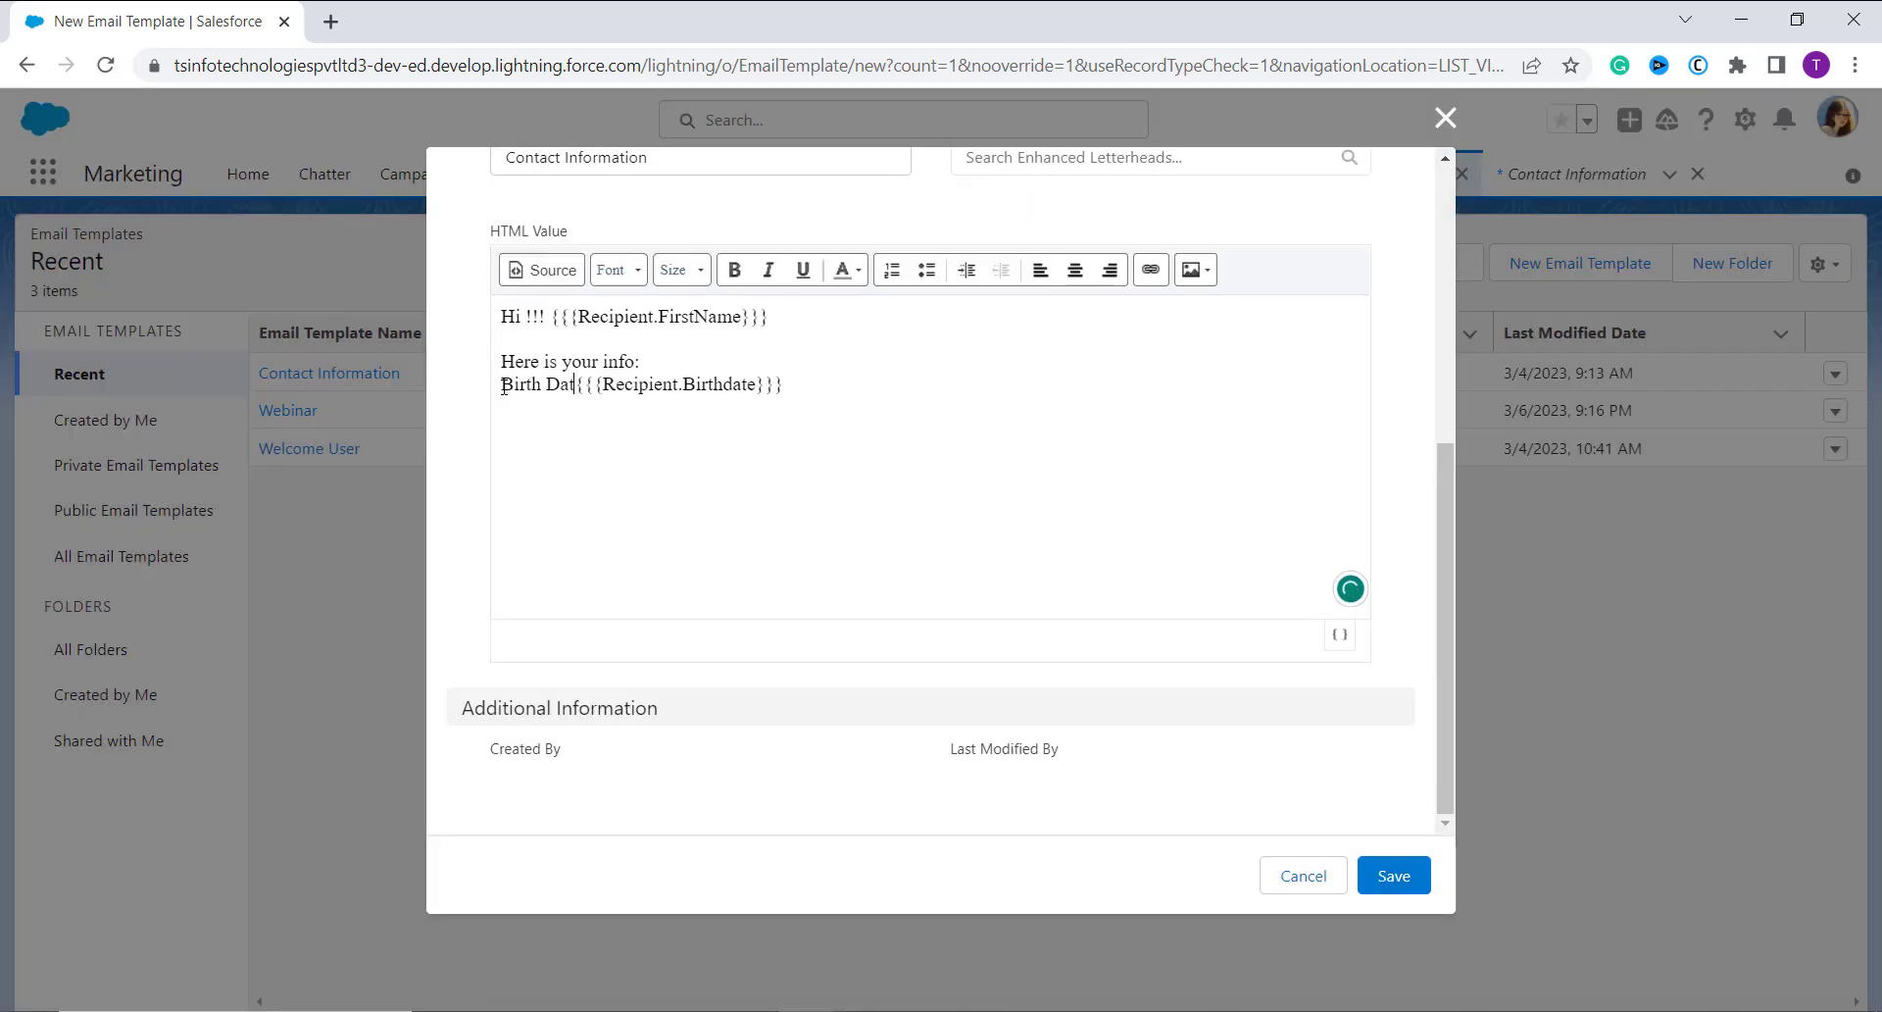
pyautogui.write(':')
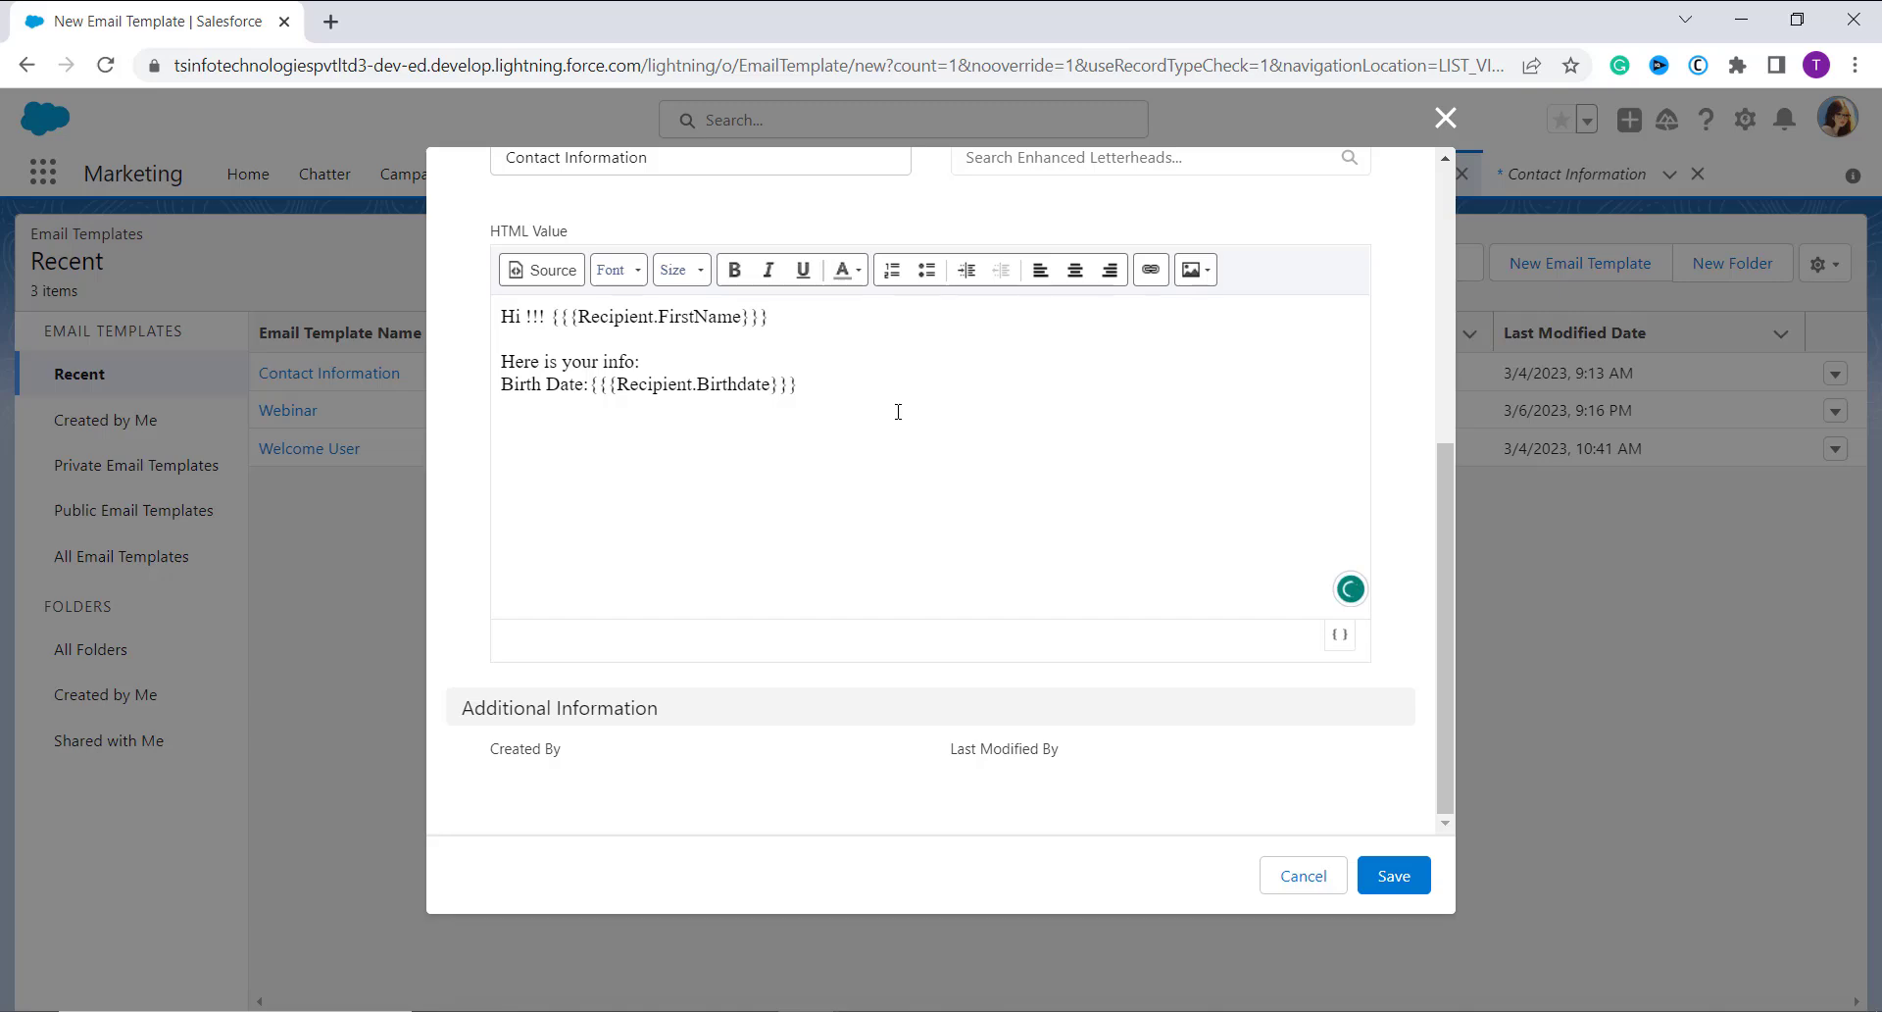
# - Insert the recipient's Contact ID merge field on a new line, label it "Id:" and save the template
pyautogui.click(1341, 637)
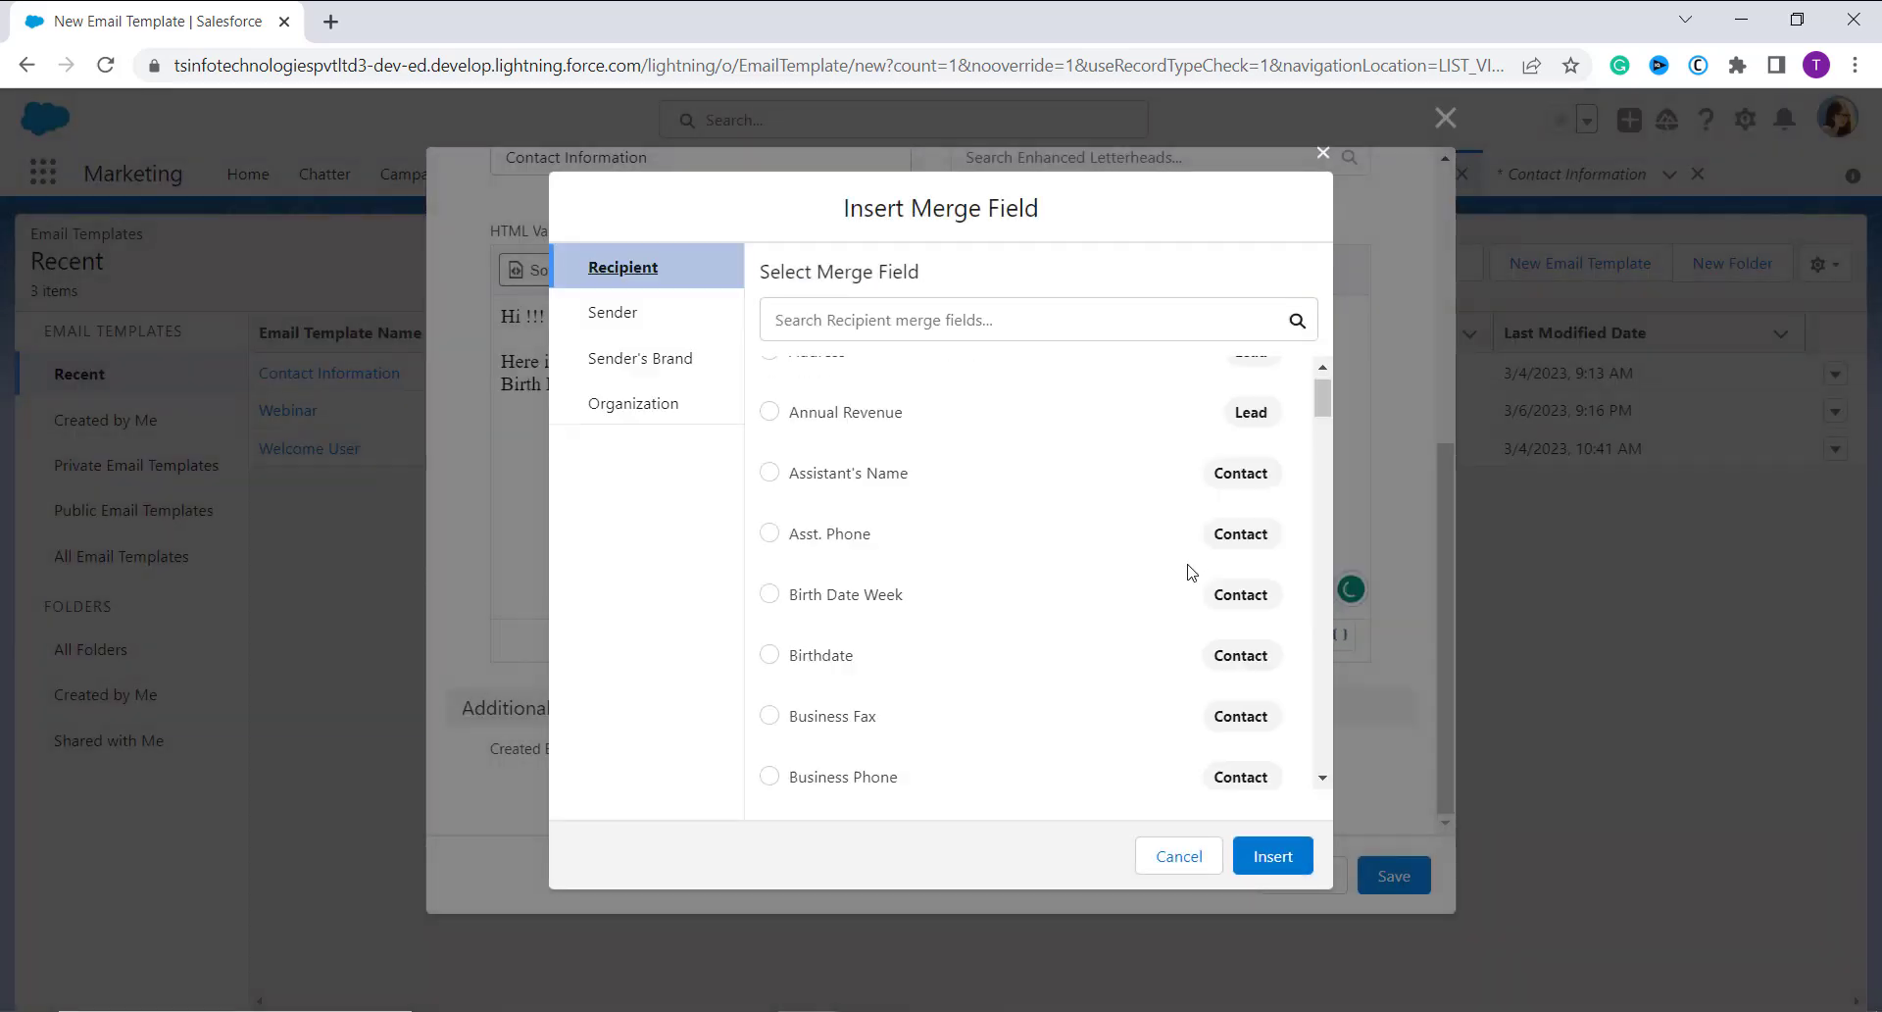
pyautogui.scroll(-3, 1188, 571)
pyautogui.scroll(-1, 1198, 711)
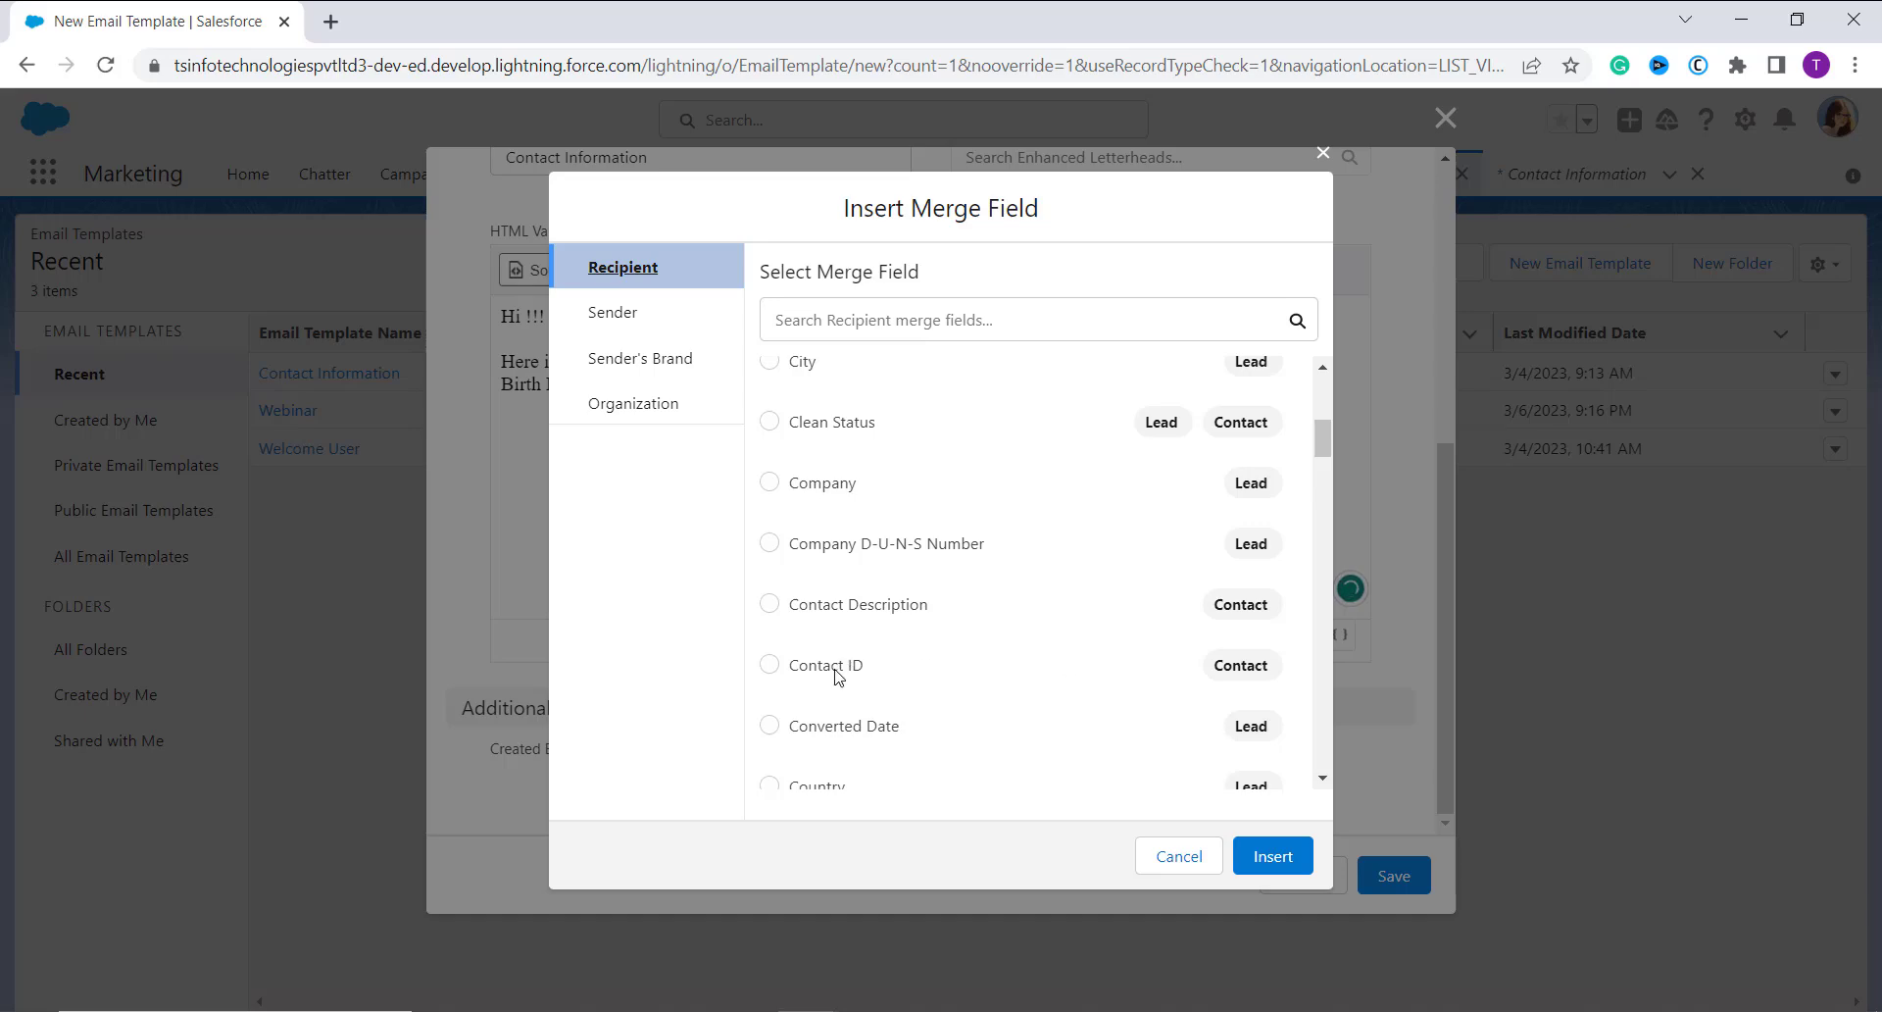
pyautogui.click(796, 674)
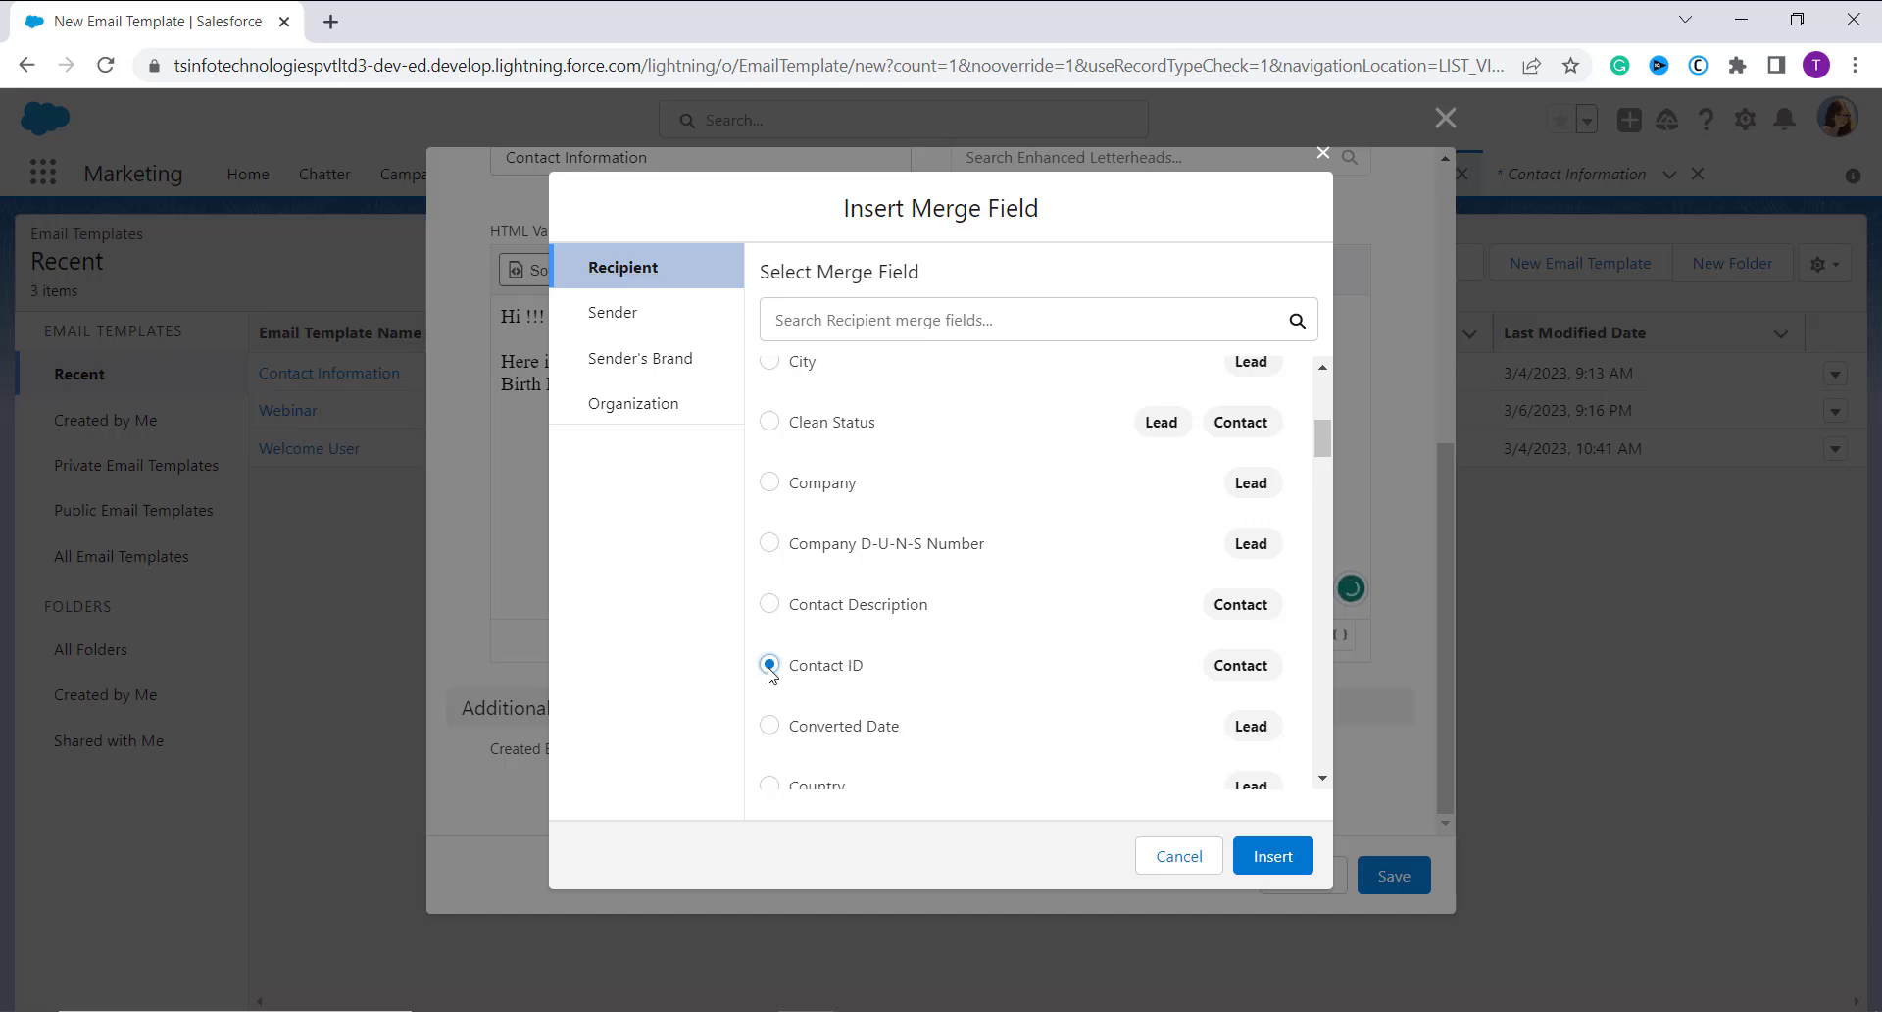
pyautogui.click(1286, 858)
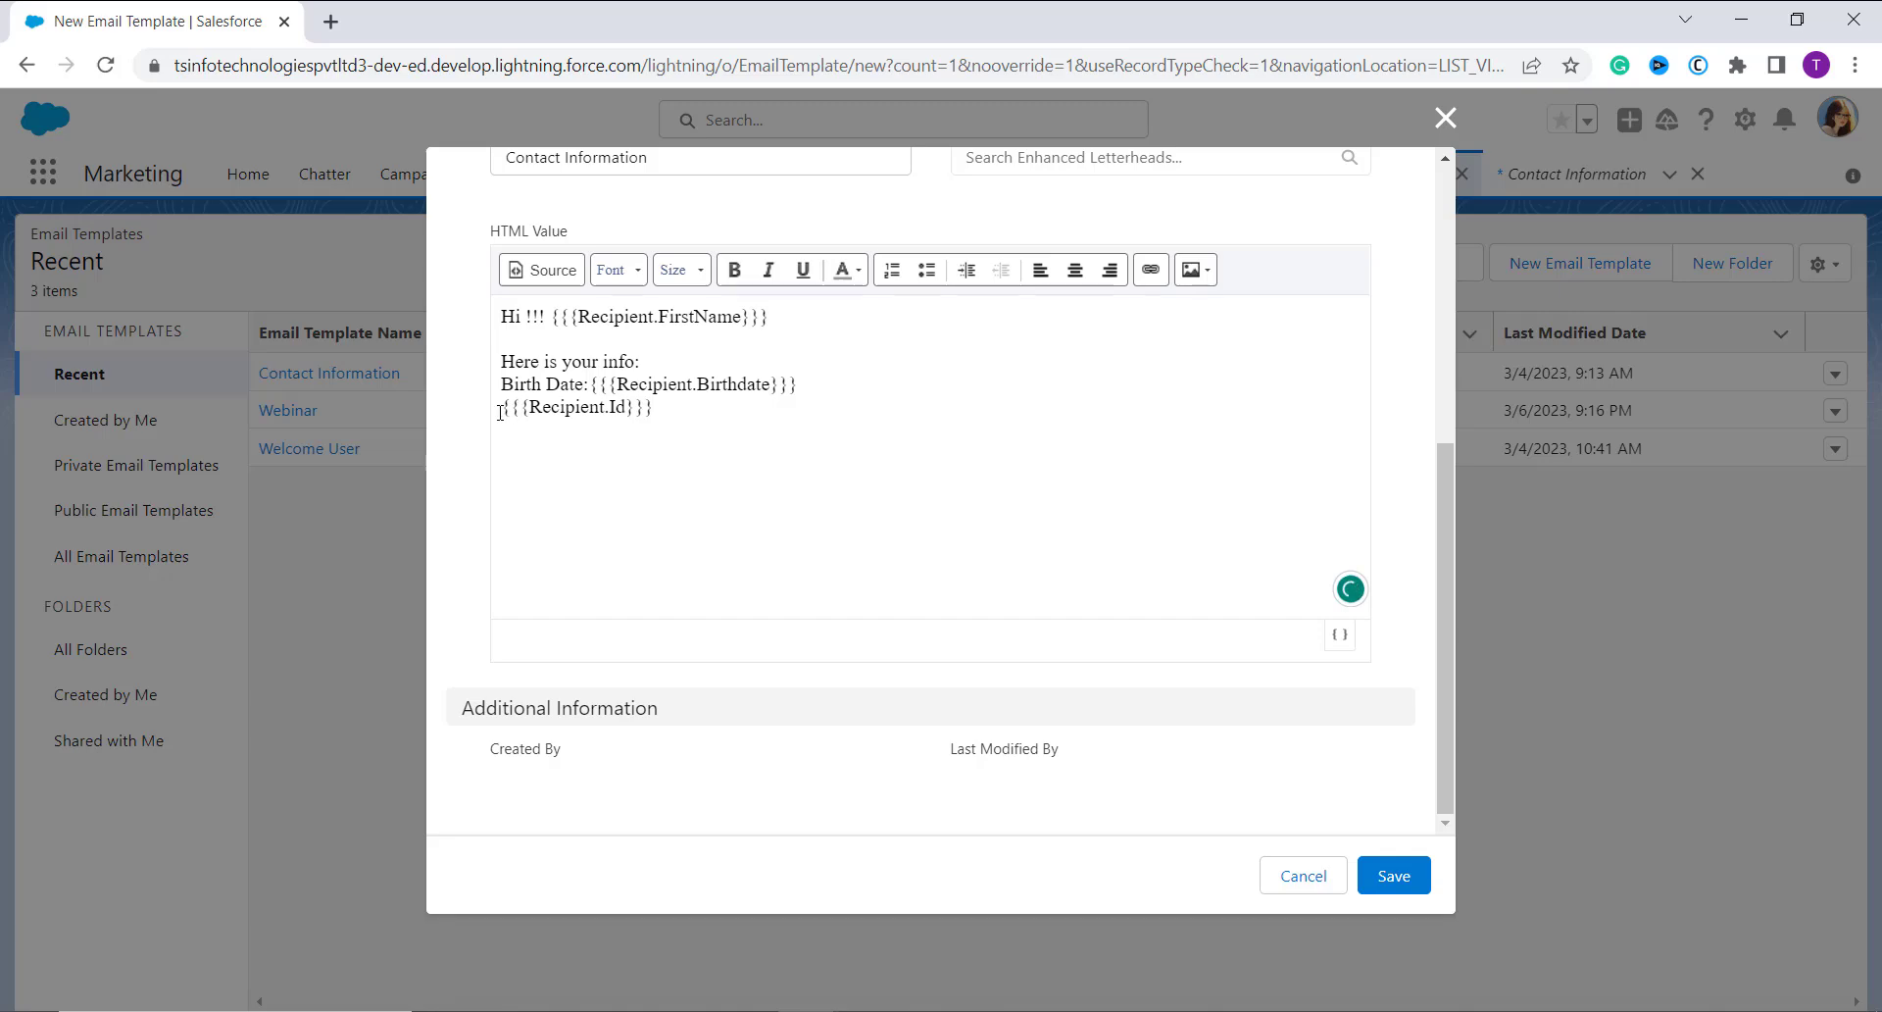
pyautogui.click(499, 411)
pyautogui.write('Id:')
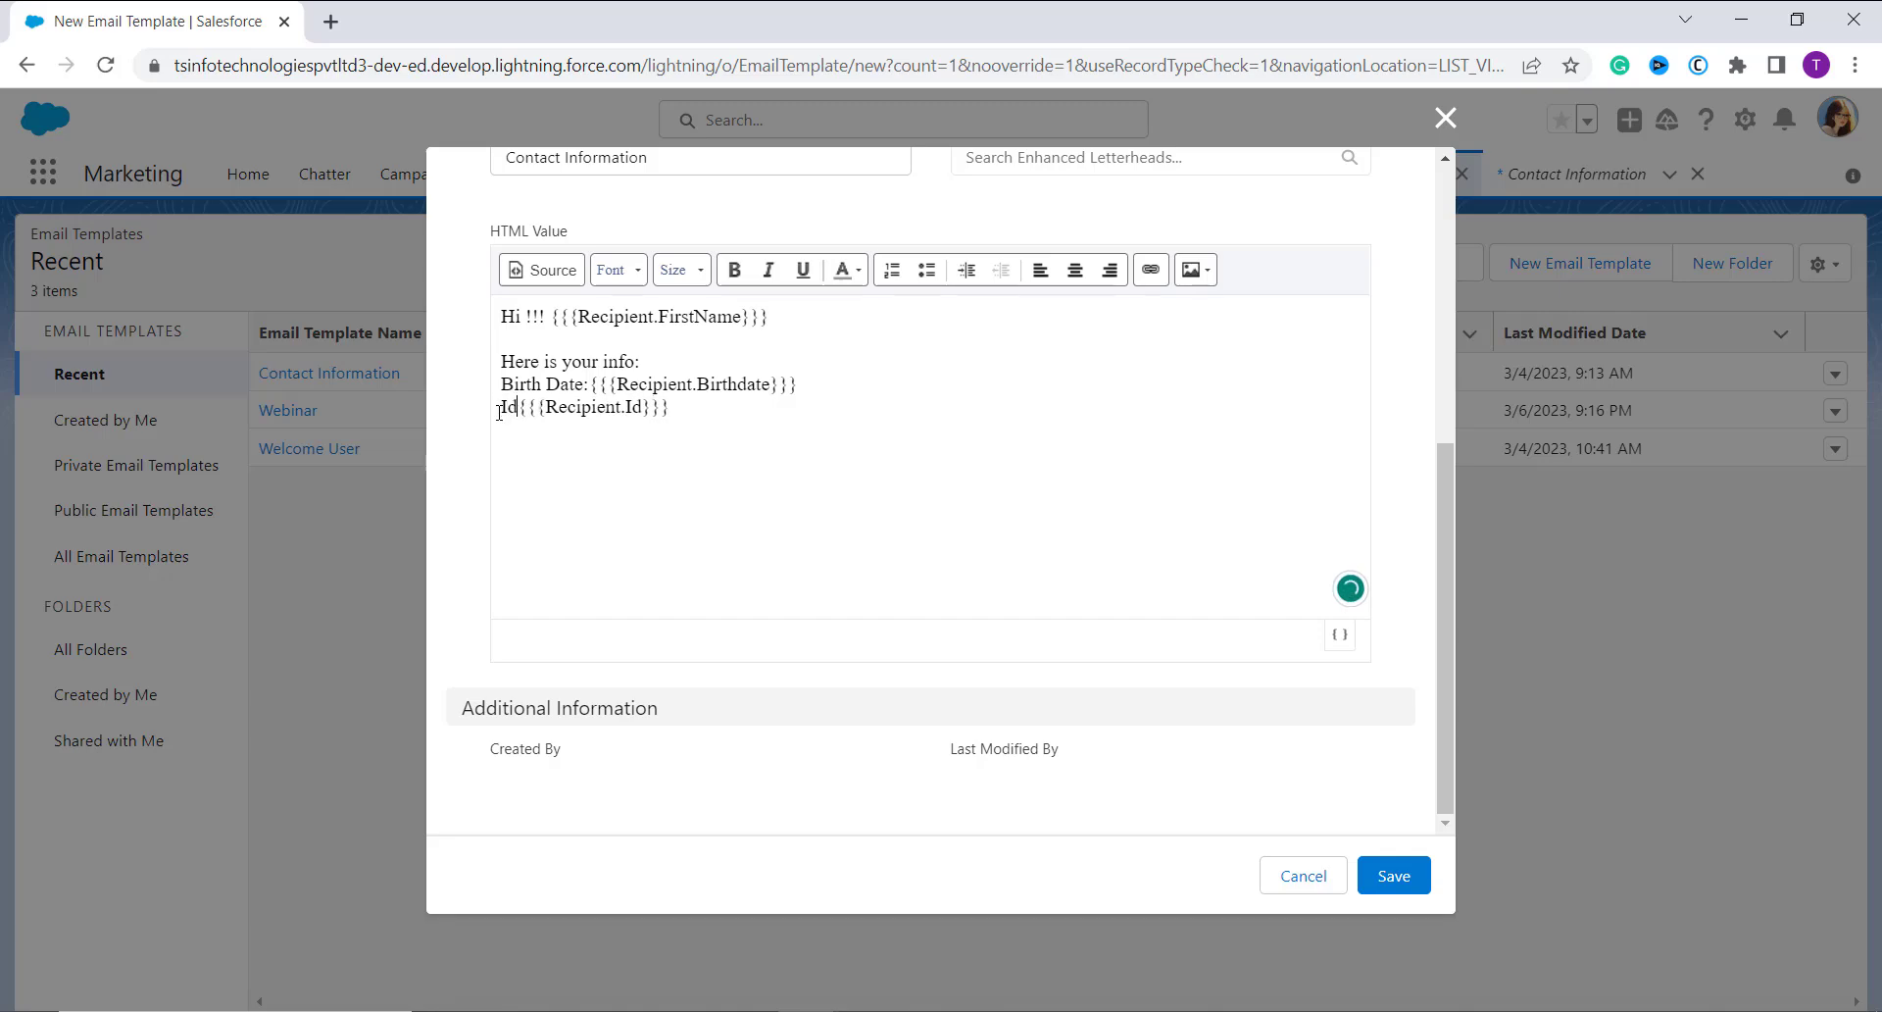
pyautogui.scroll(4, 941, 422)
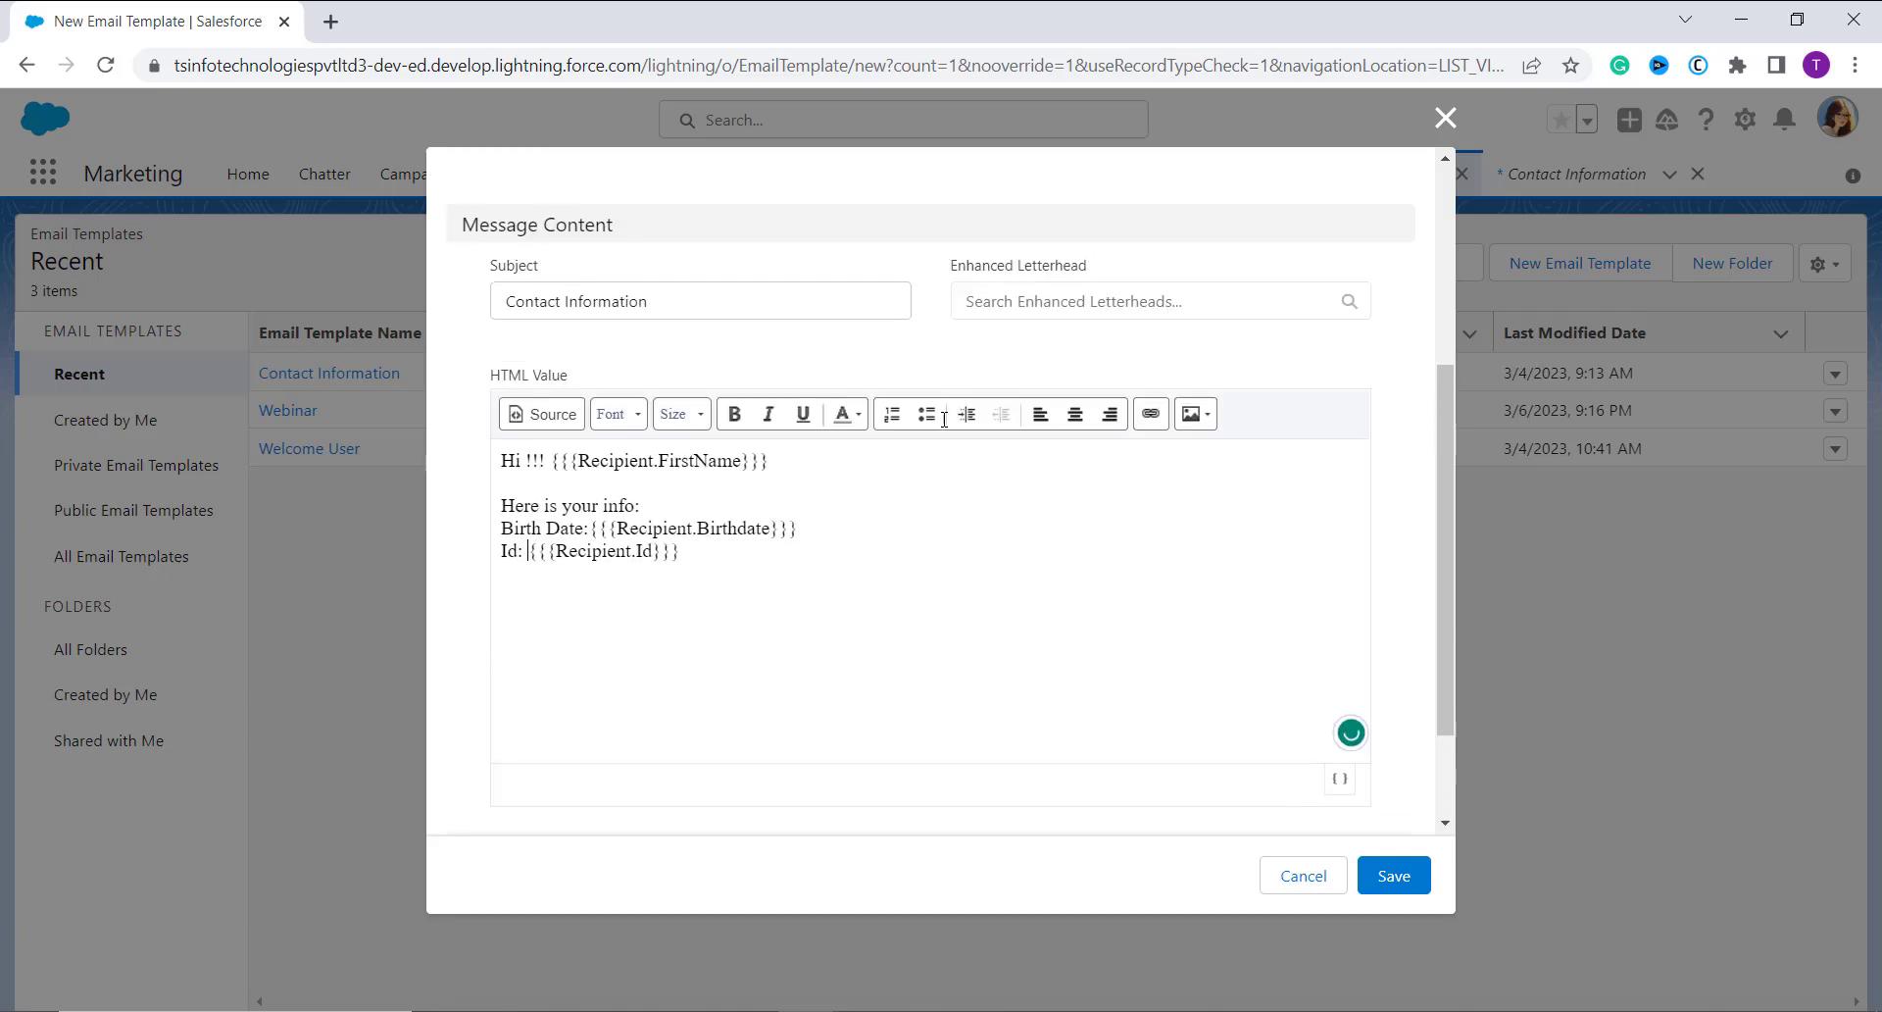
pyautogui.click(1397, 878)
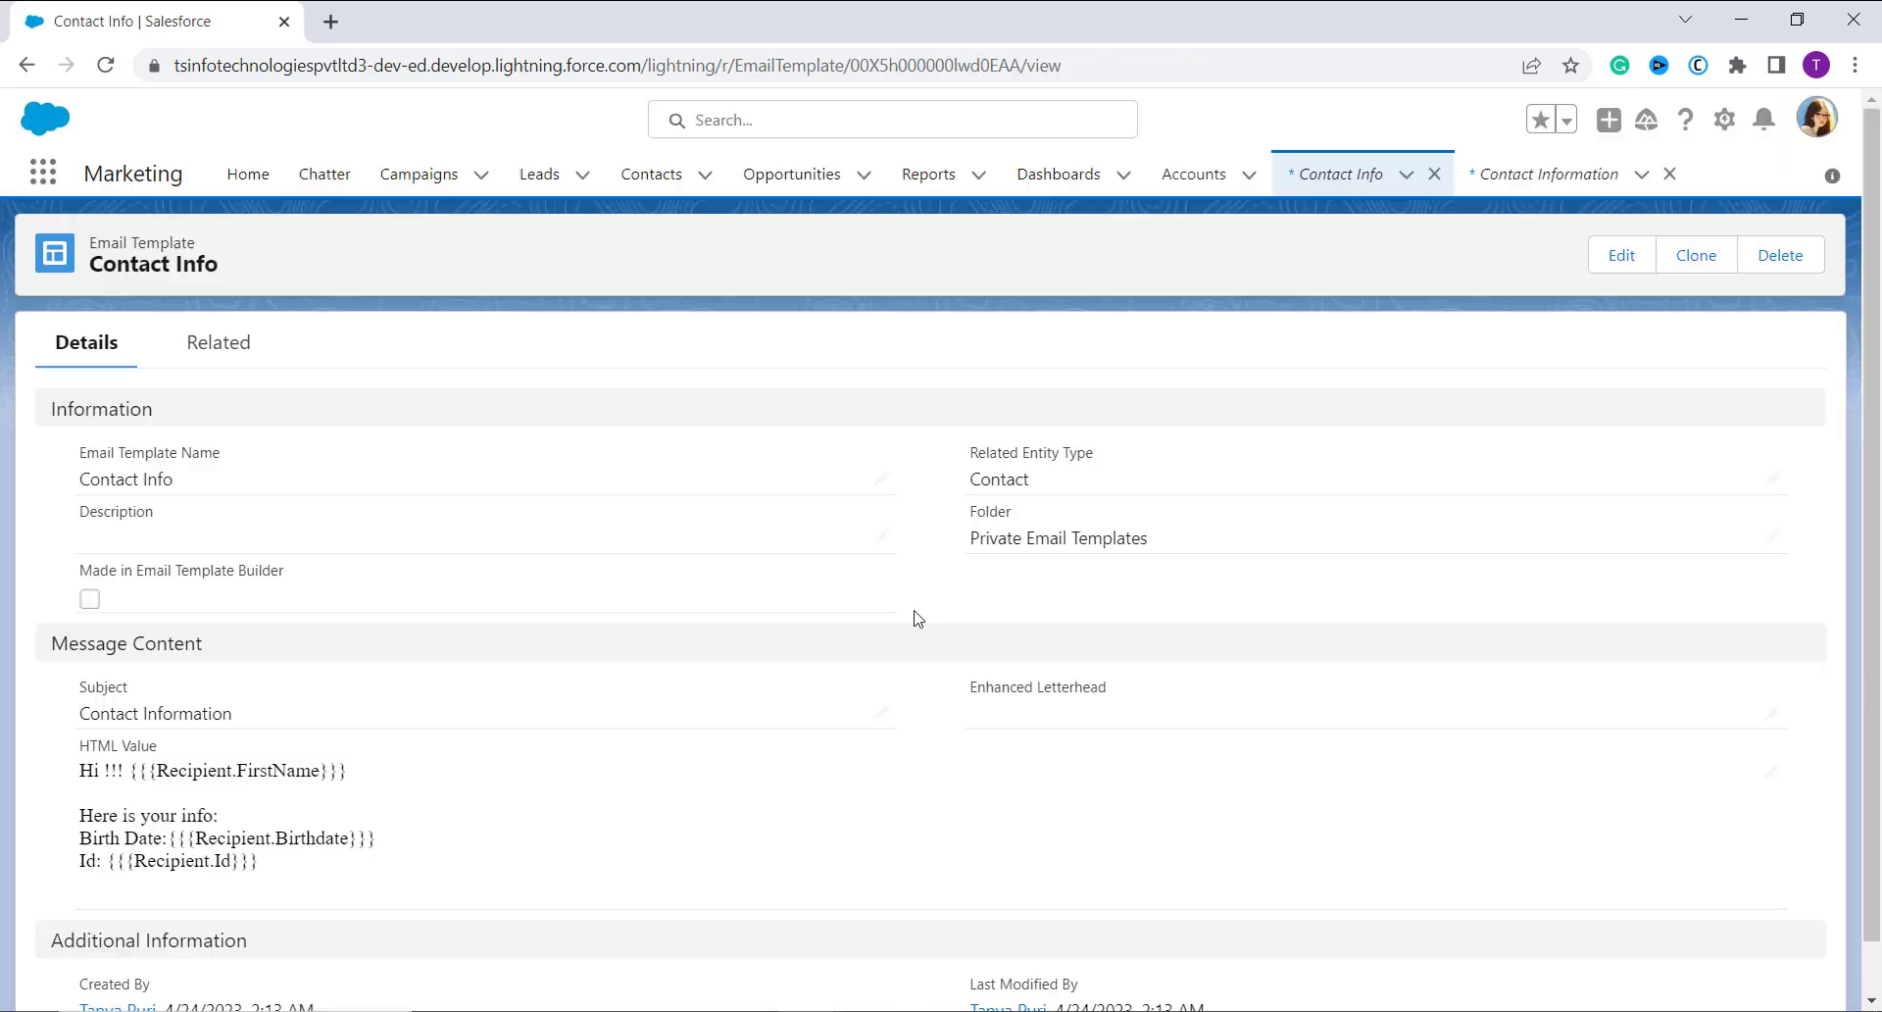
# - Review the saved Contact Info template, reopen it for editing to check its message body, and save it again
pyautogui.scroll(-1, 426, 541)
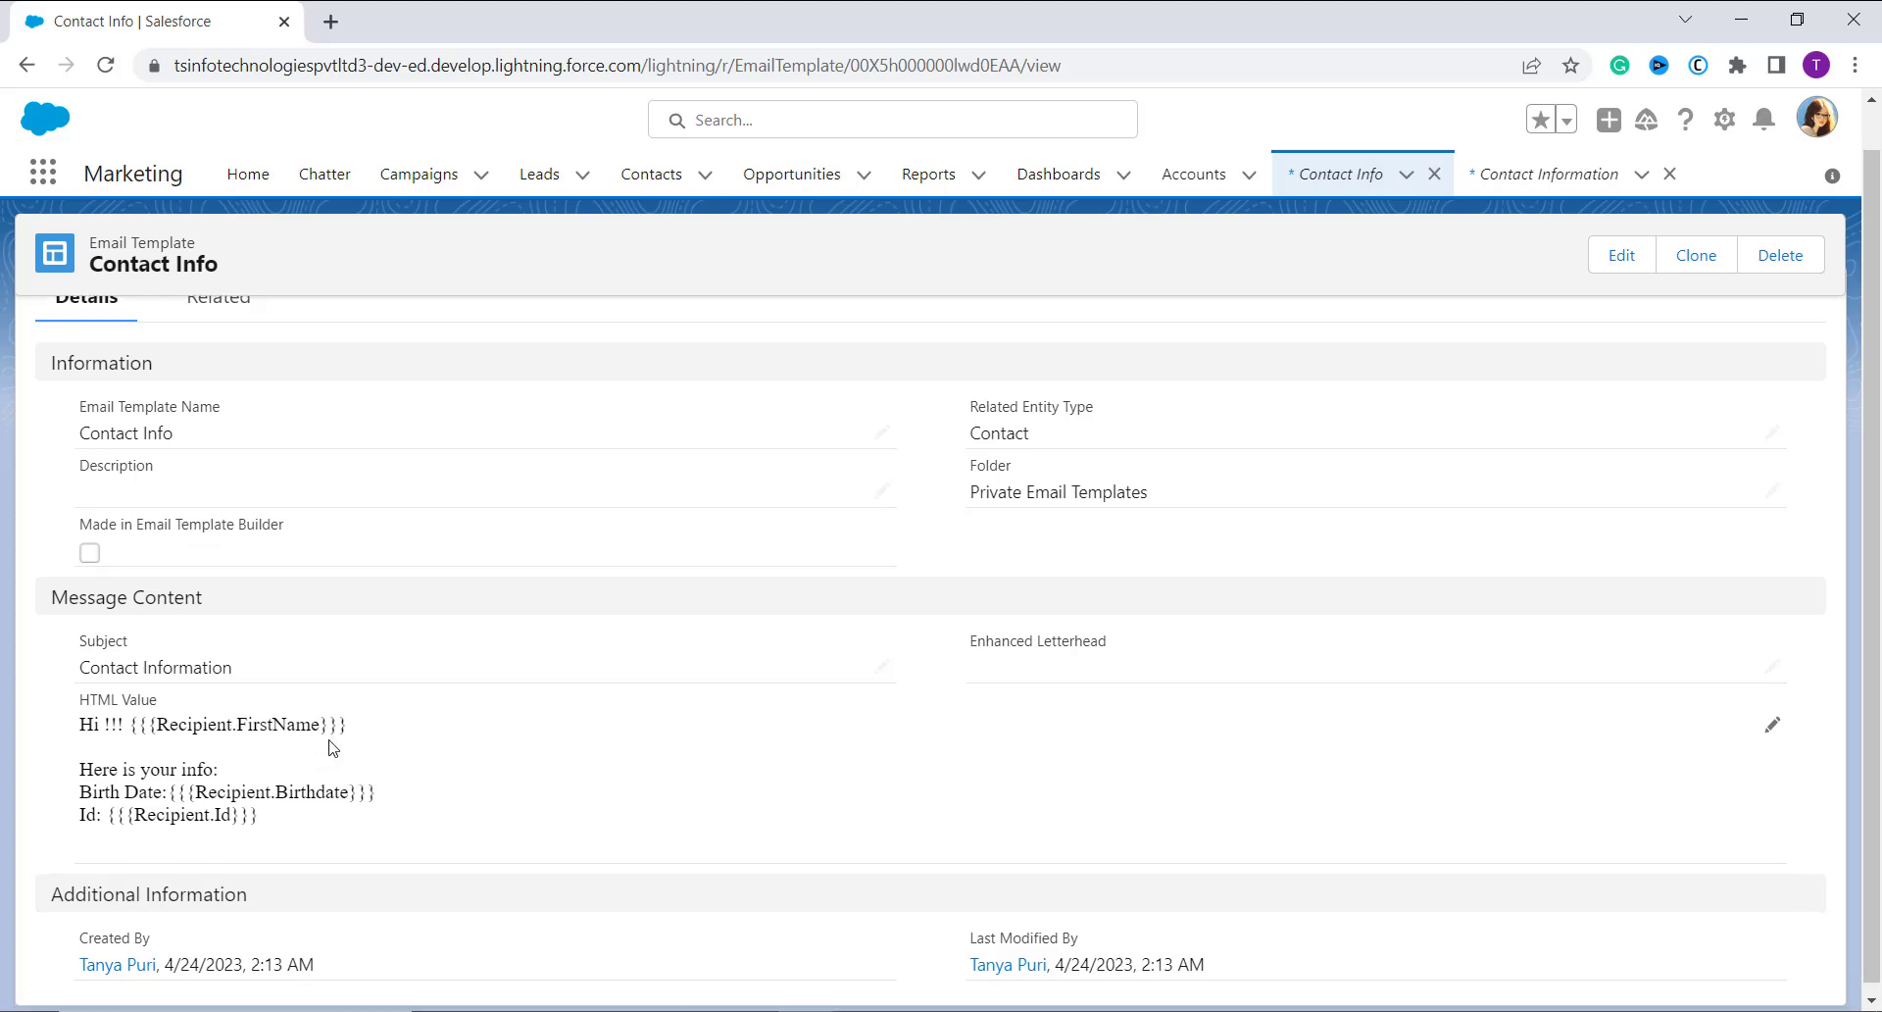
pyautogui.scroll(-1, 333, 748)
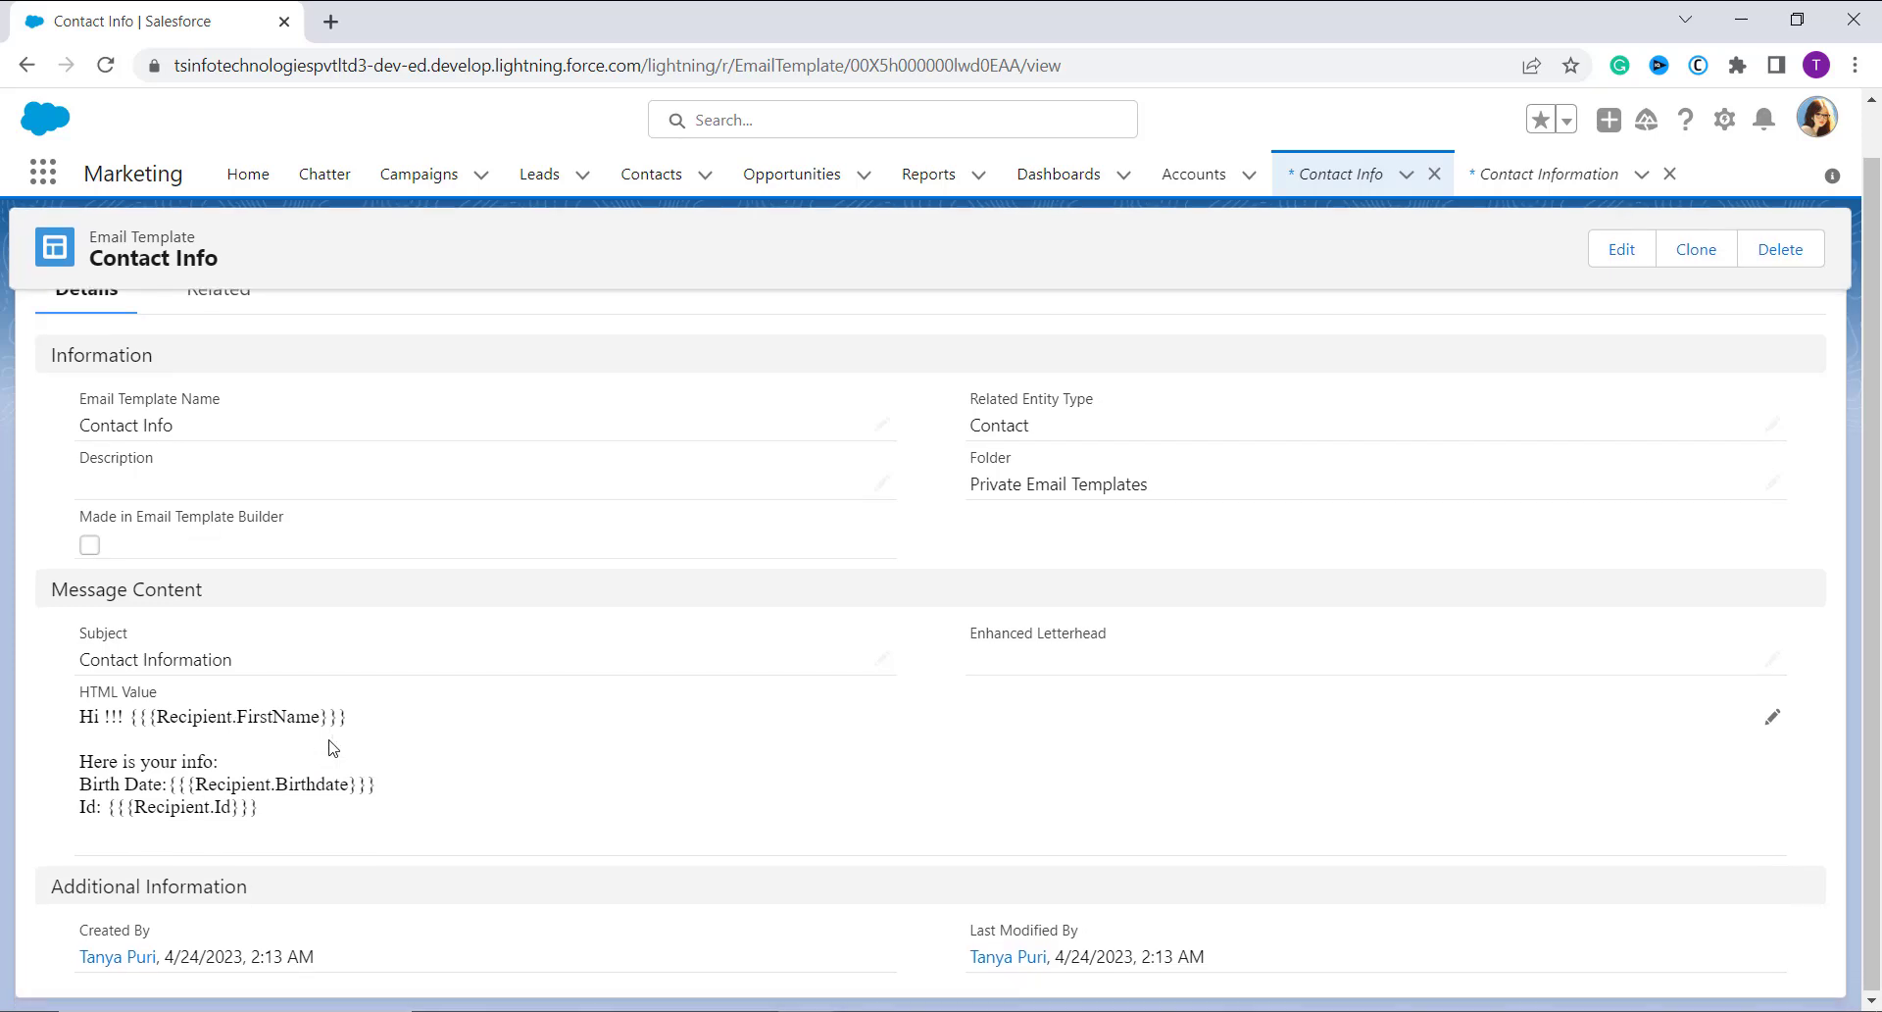
pyautogui.doubleClick(334, 748)
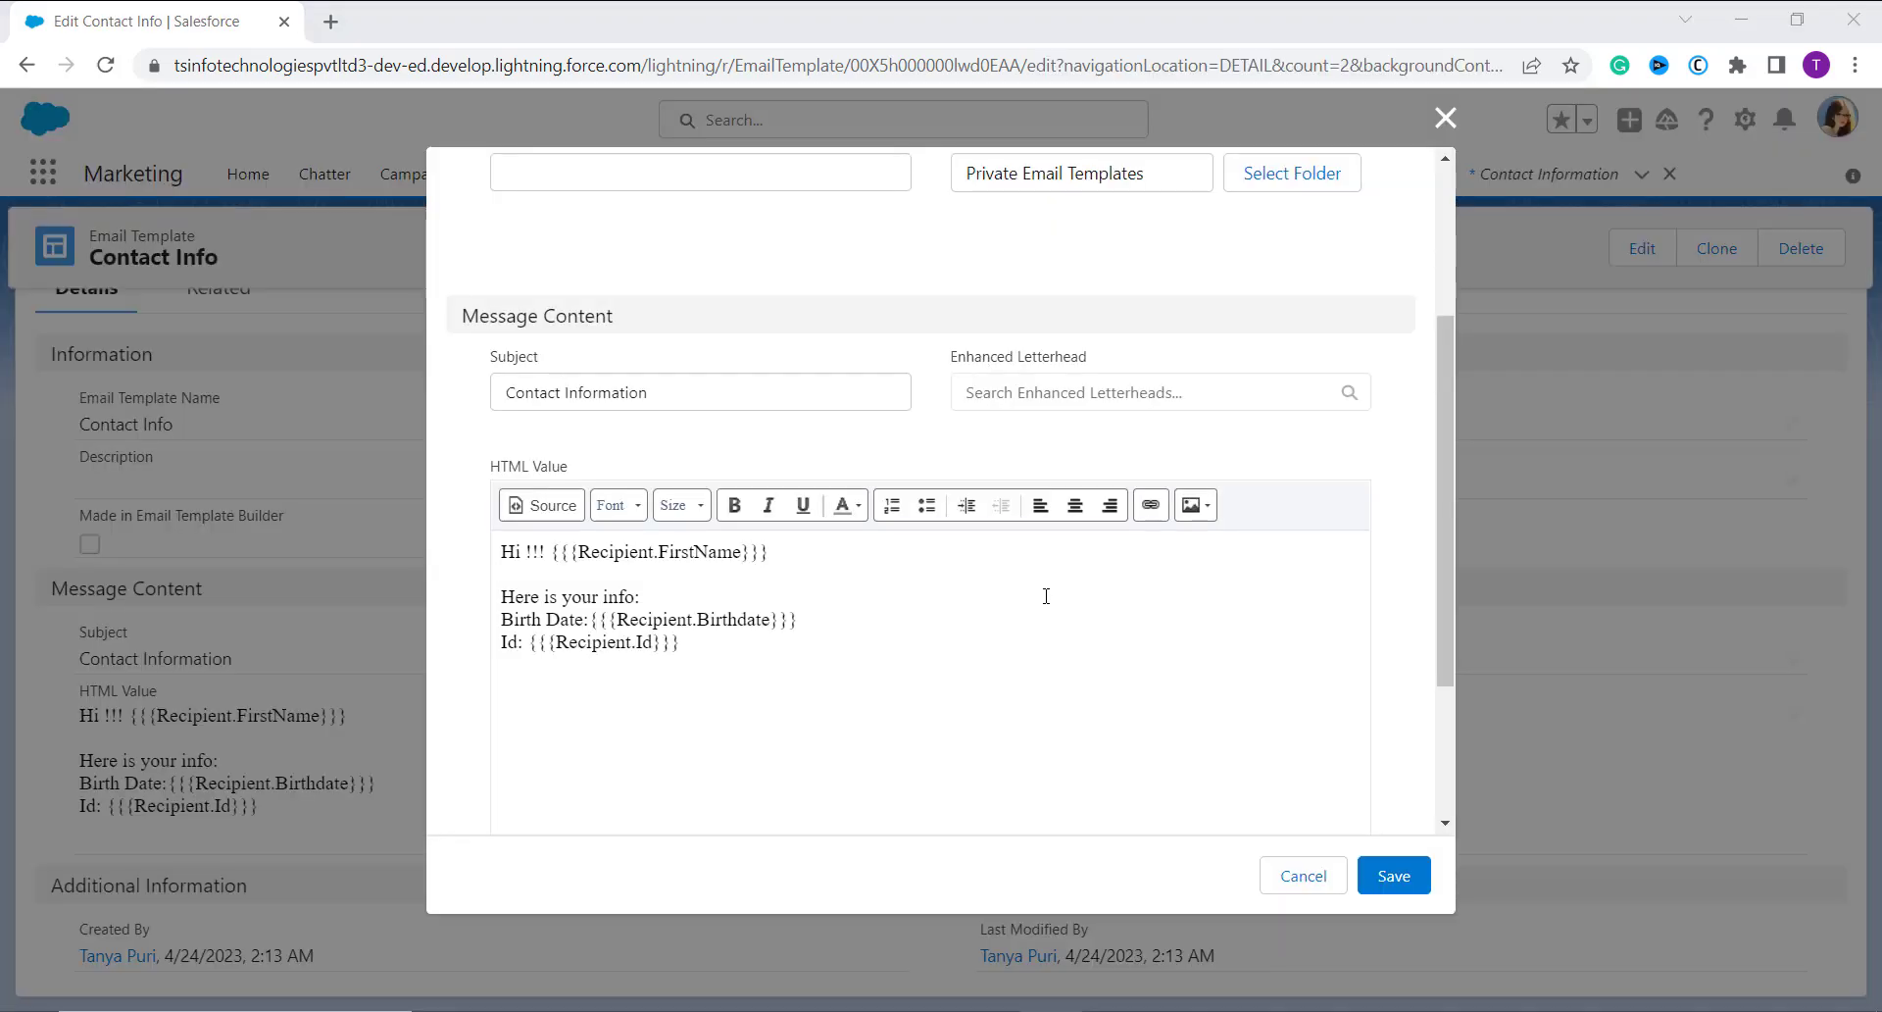
pyautogui.click(546, 552)
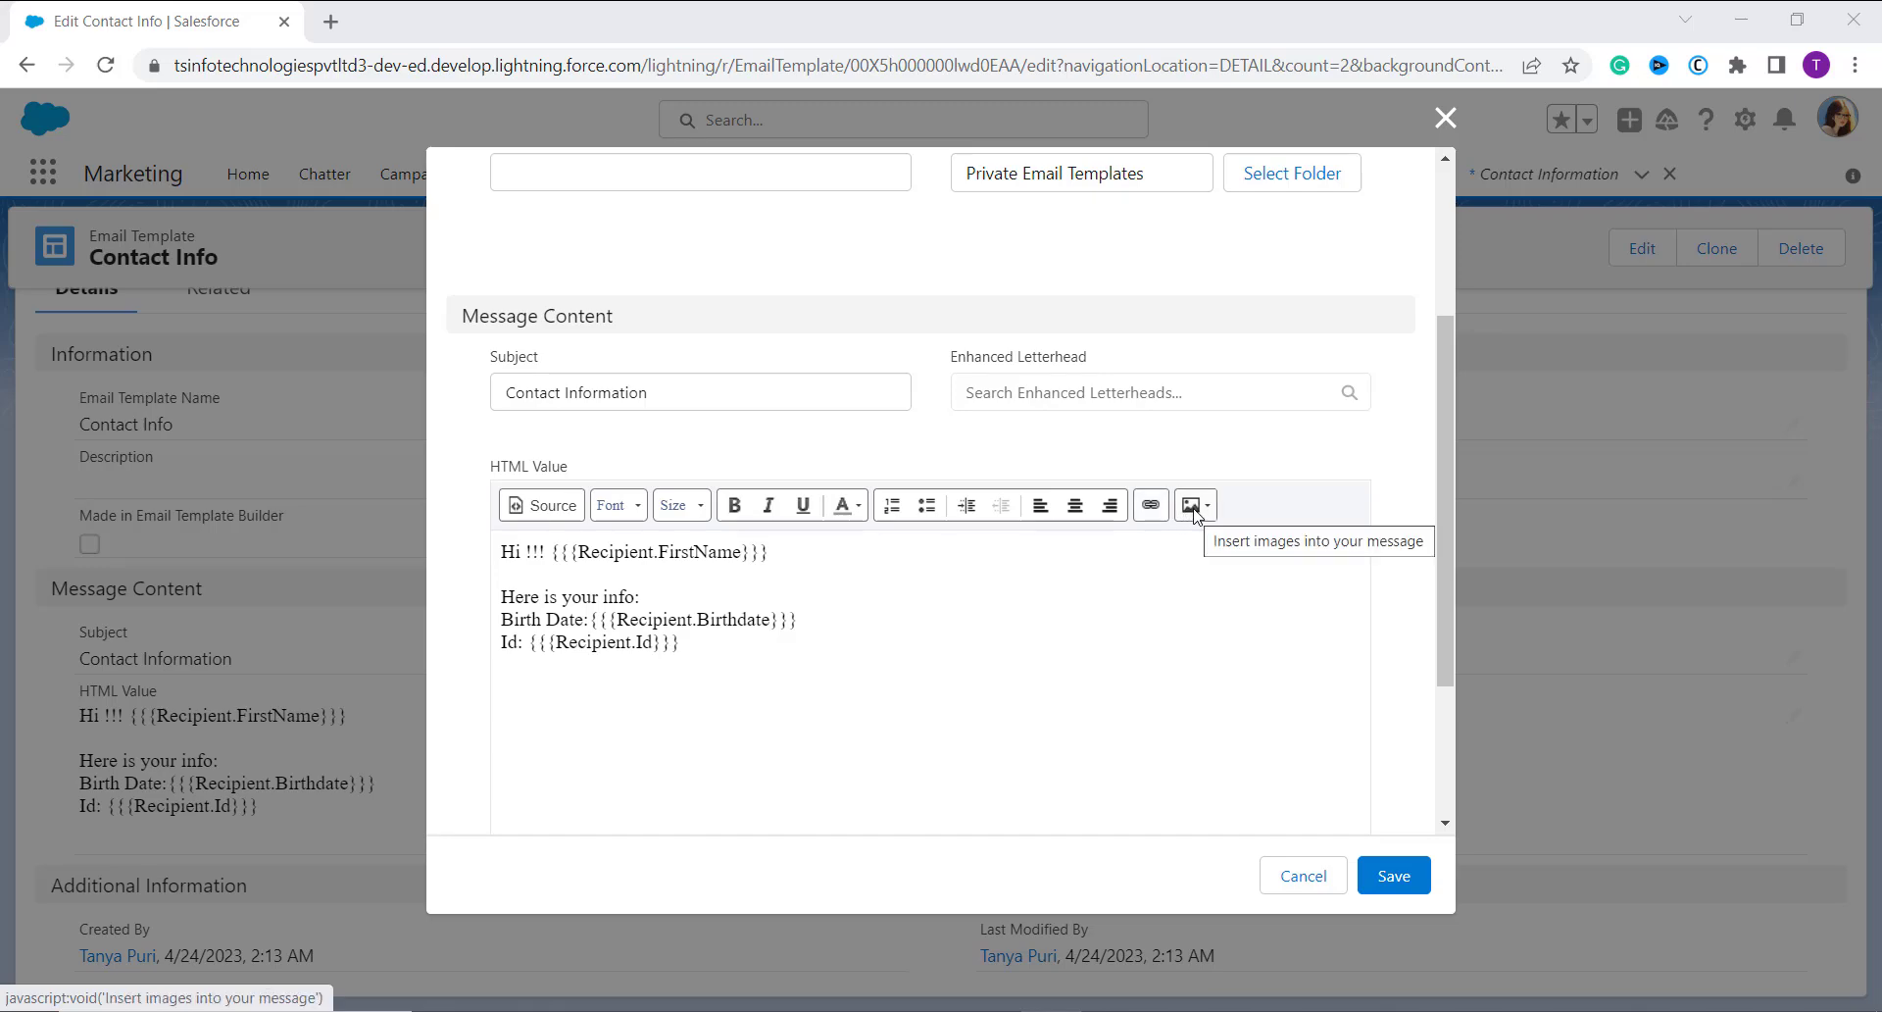
pyautogui.scroll(-2, 980, 686)
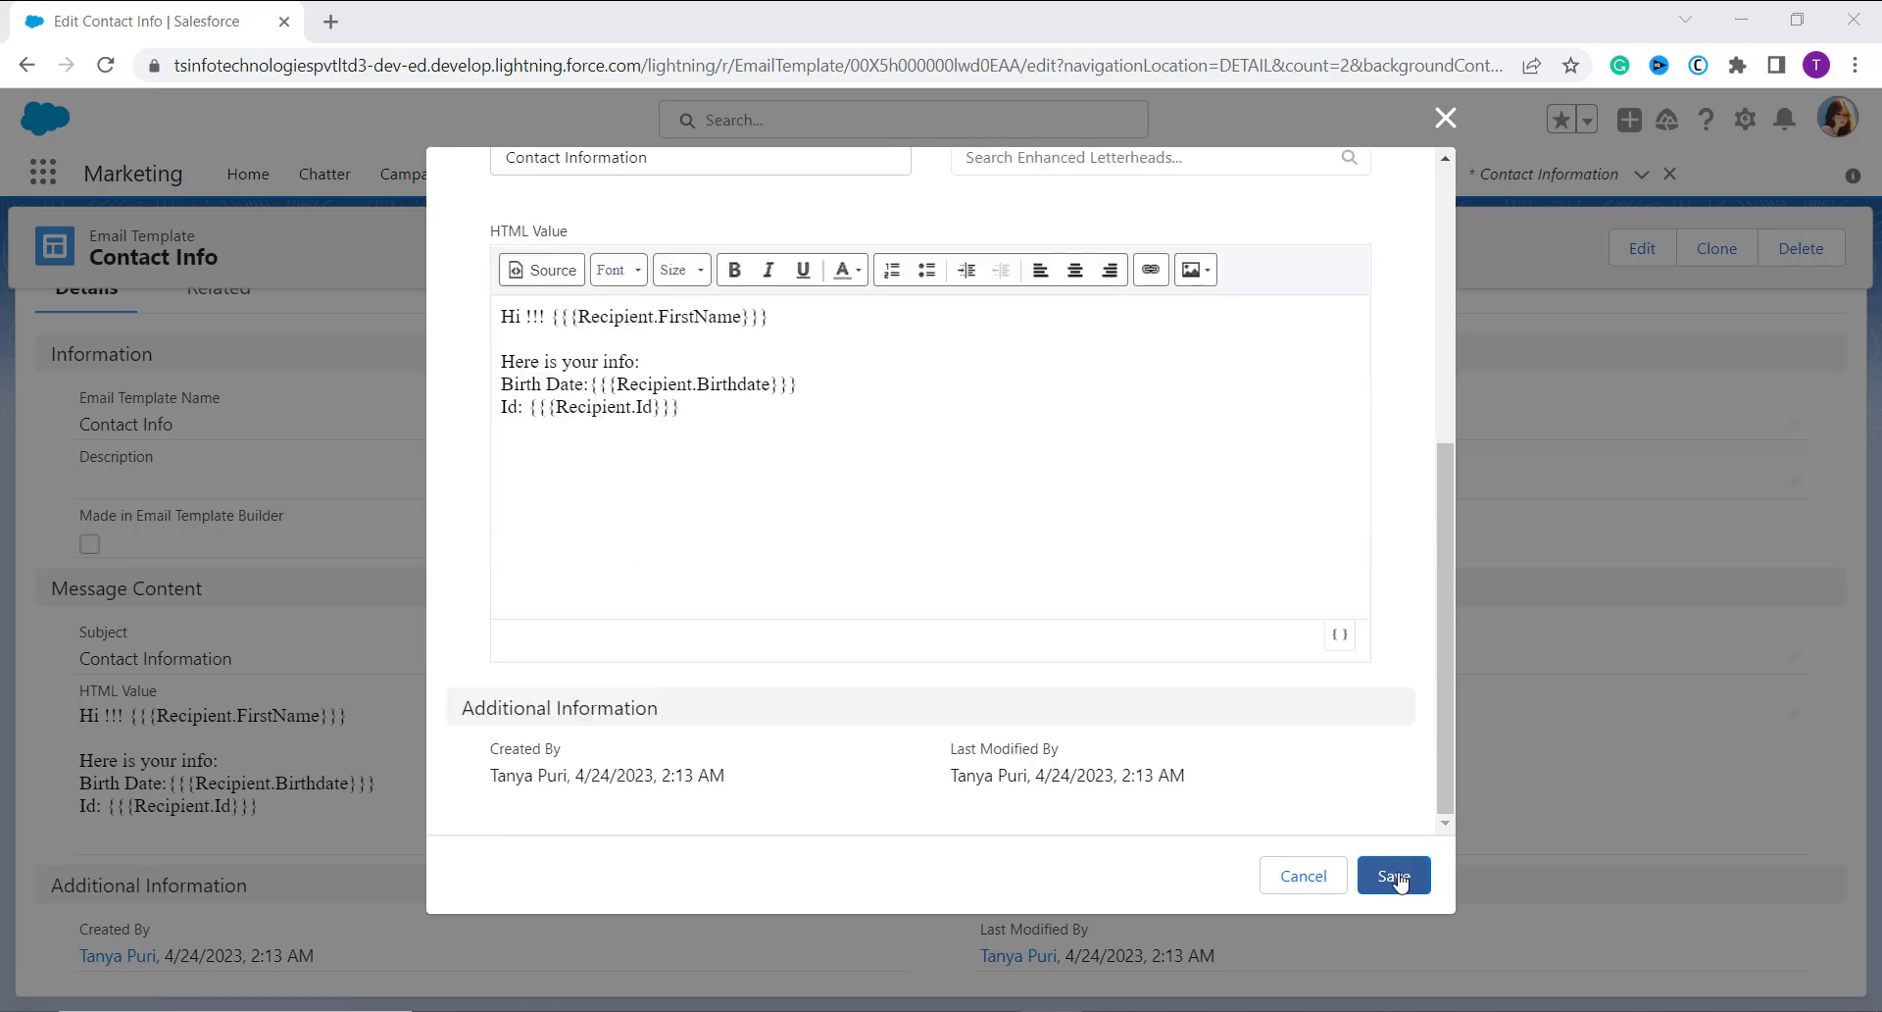
pyautogui.click(1394, 876)
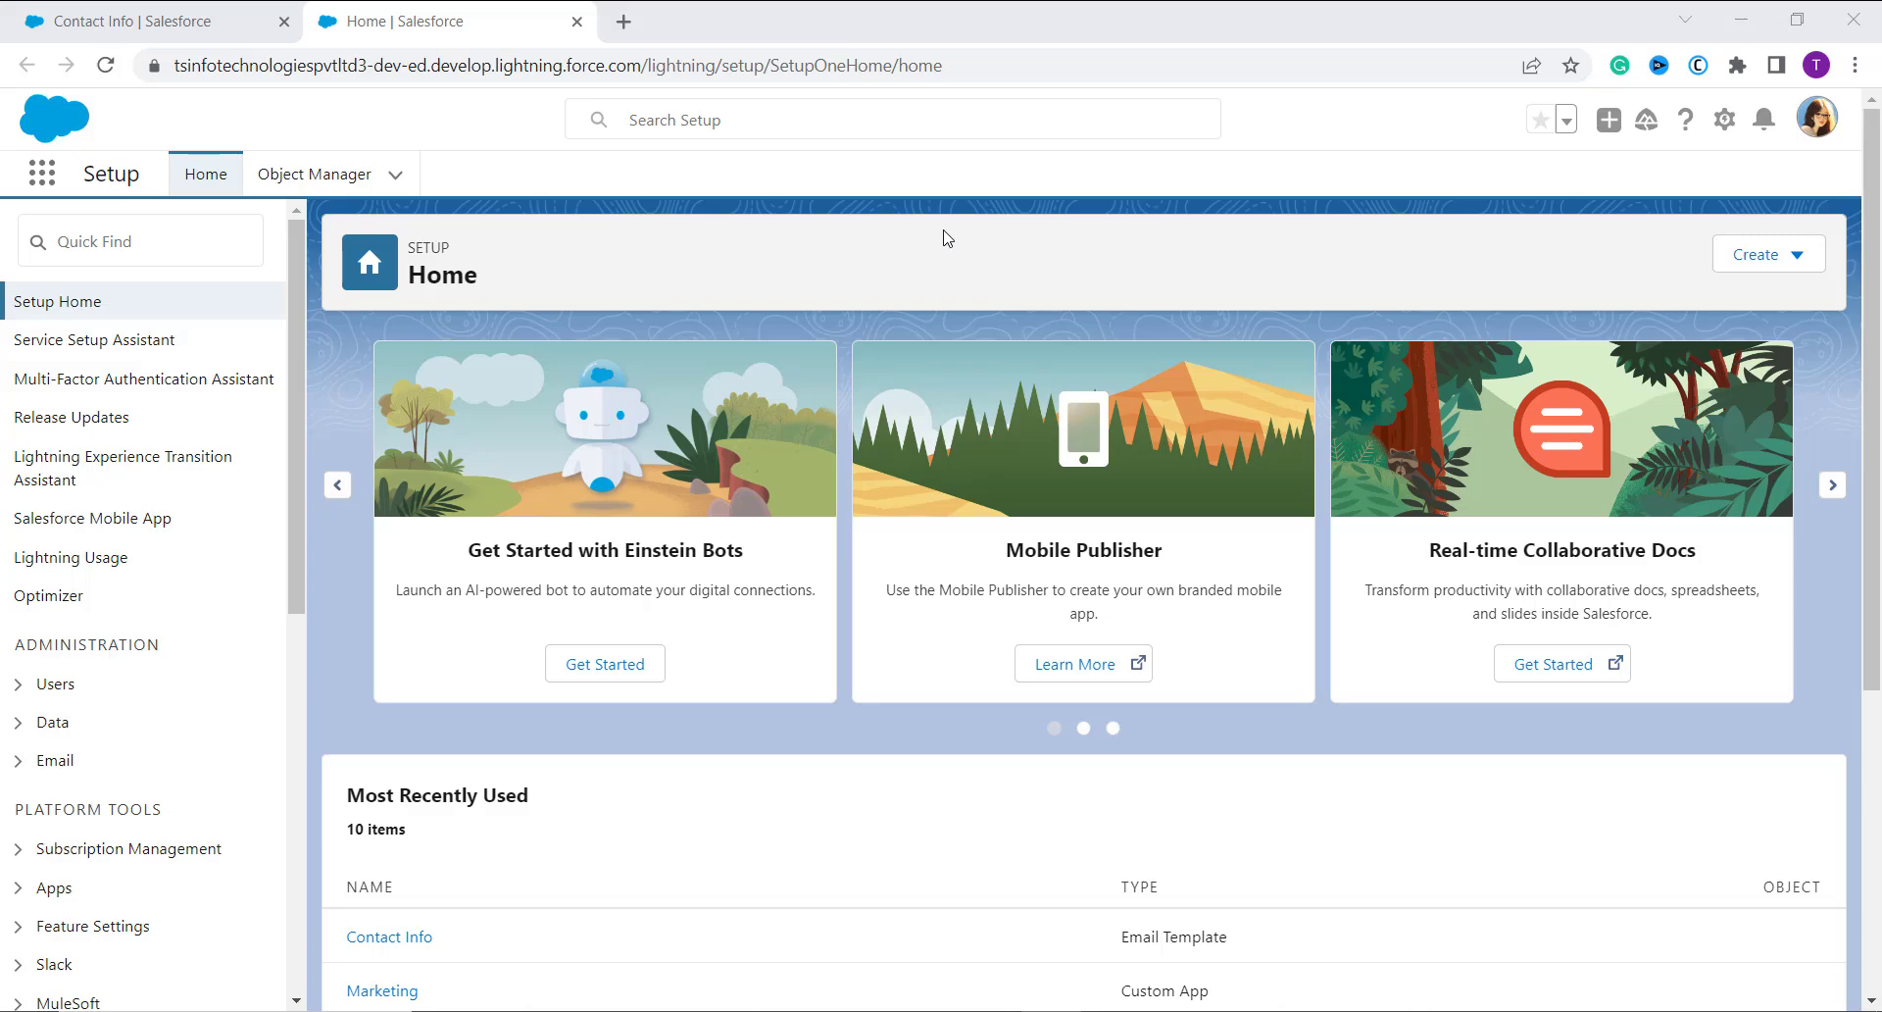
# - Search the apps and items for "email te" and open Email Templates
pyautogui.click(53, 173)
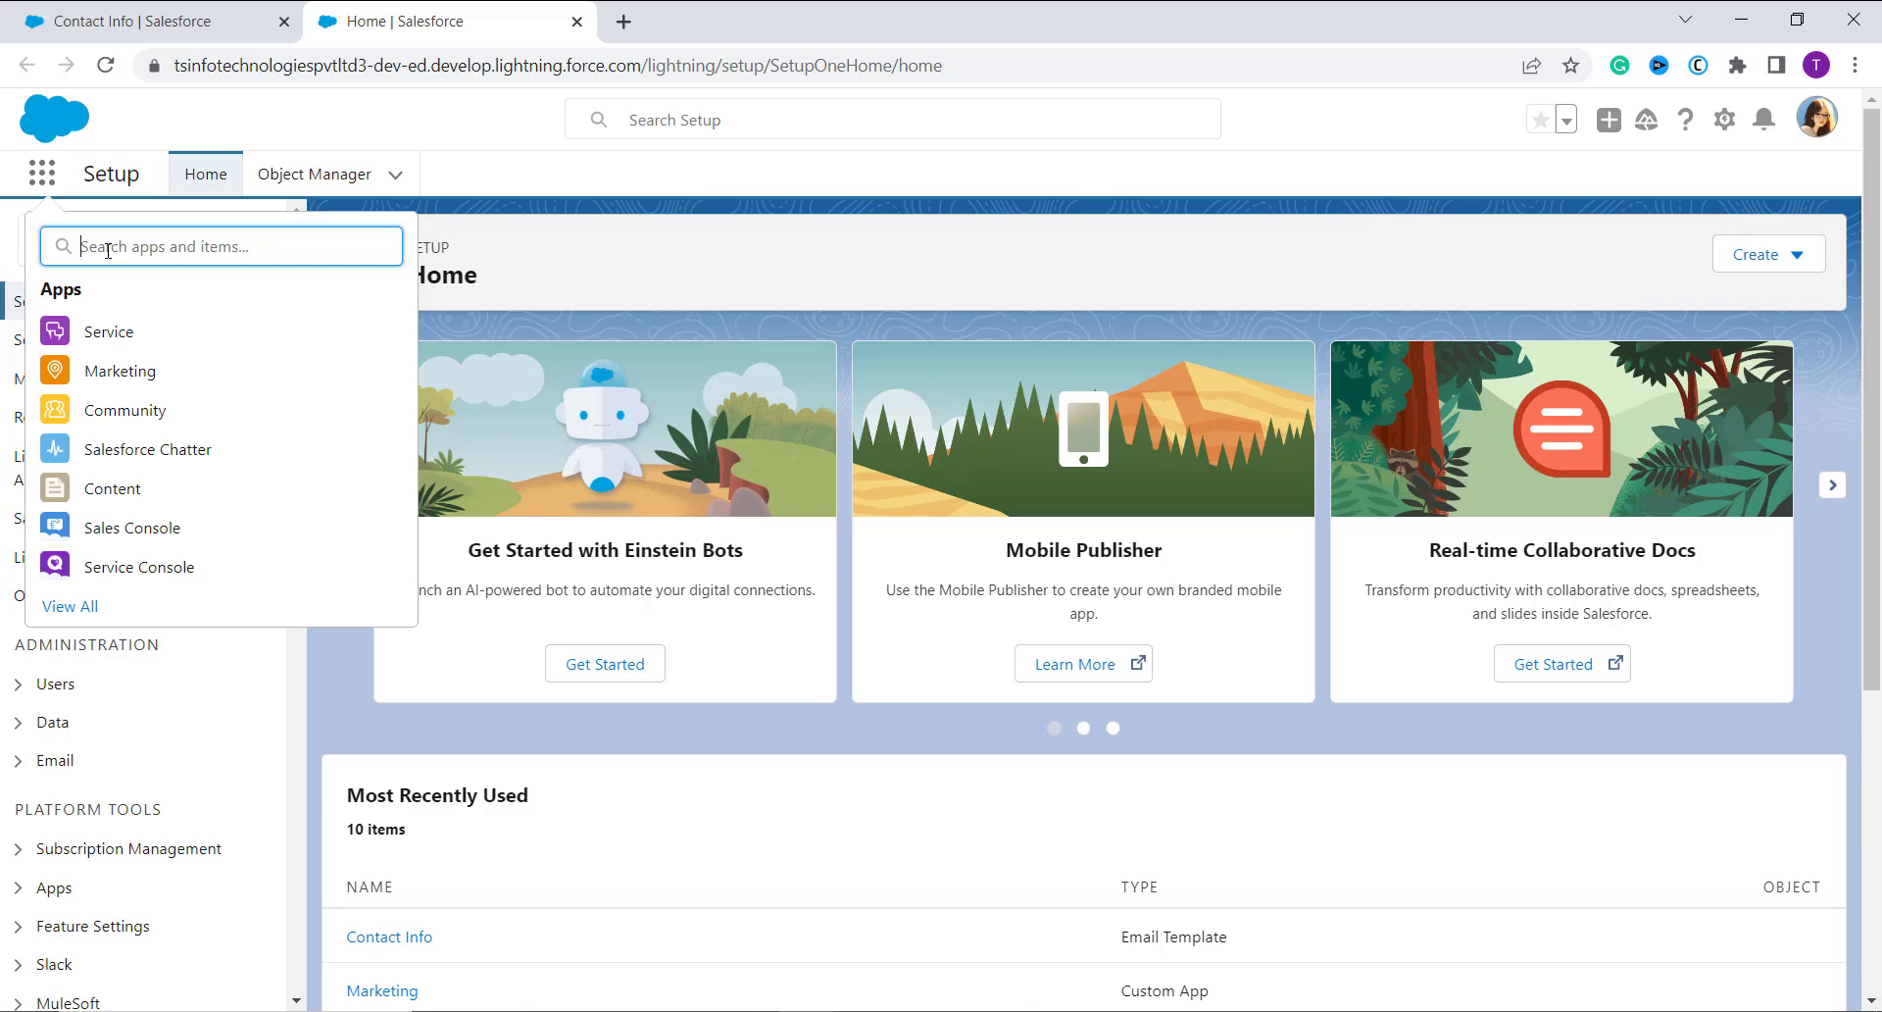
pyautogui.write('email te')
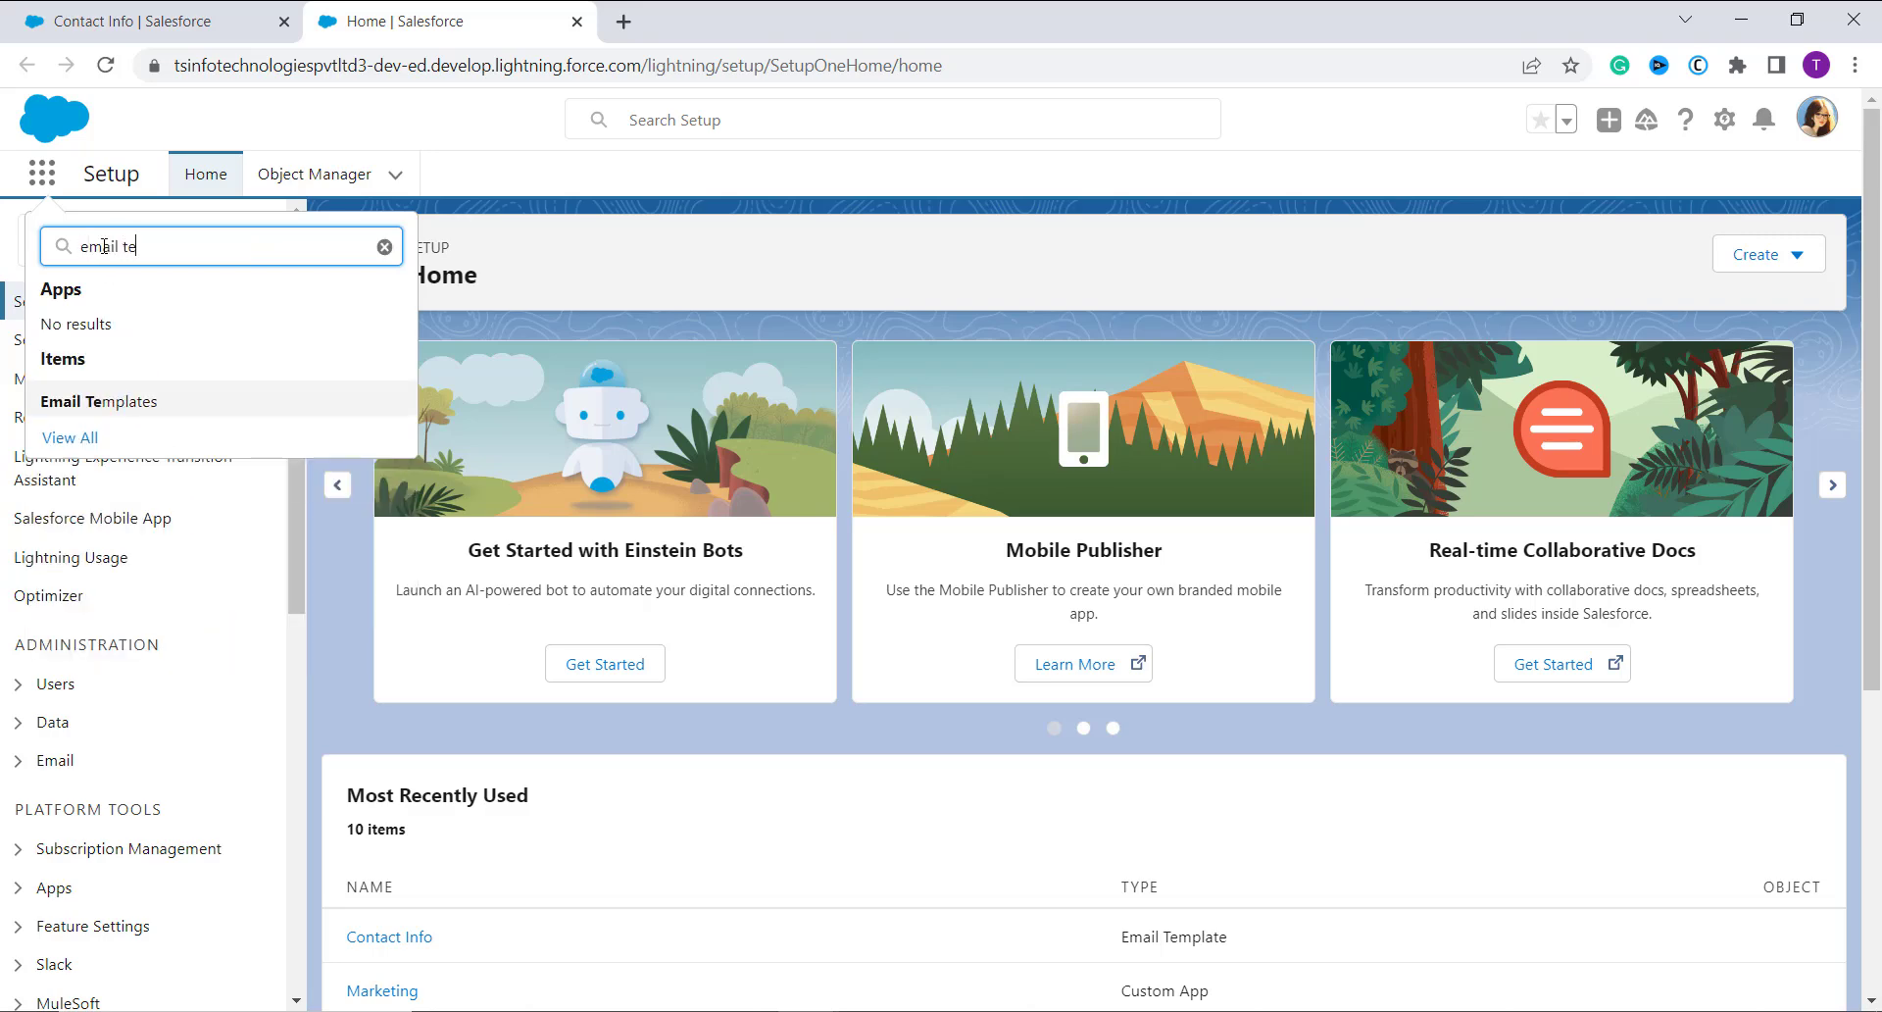
pyautogui.press('Return')
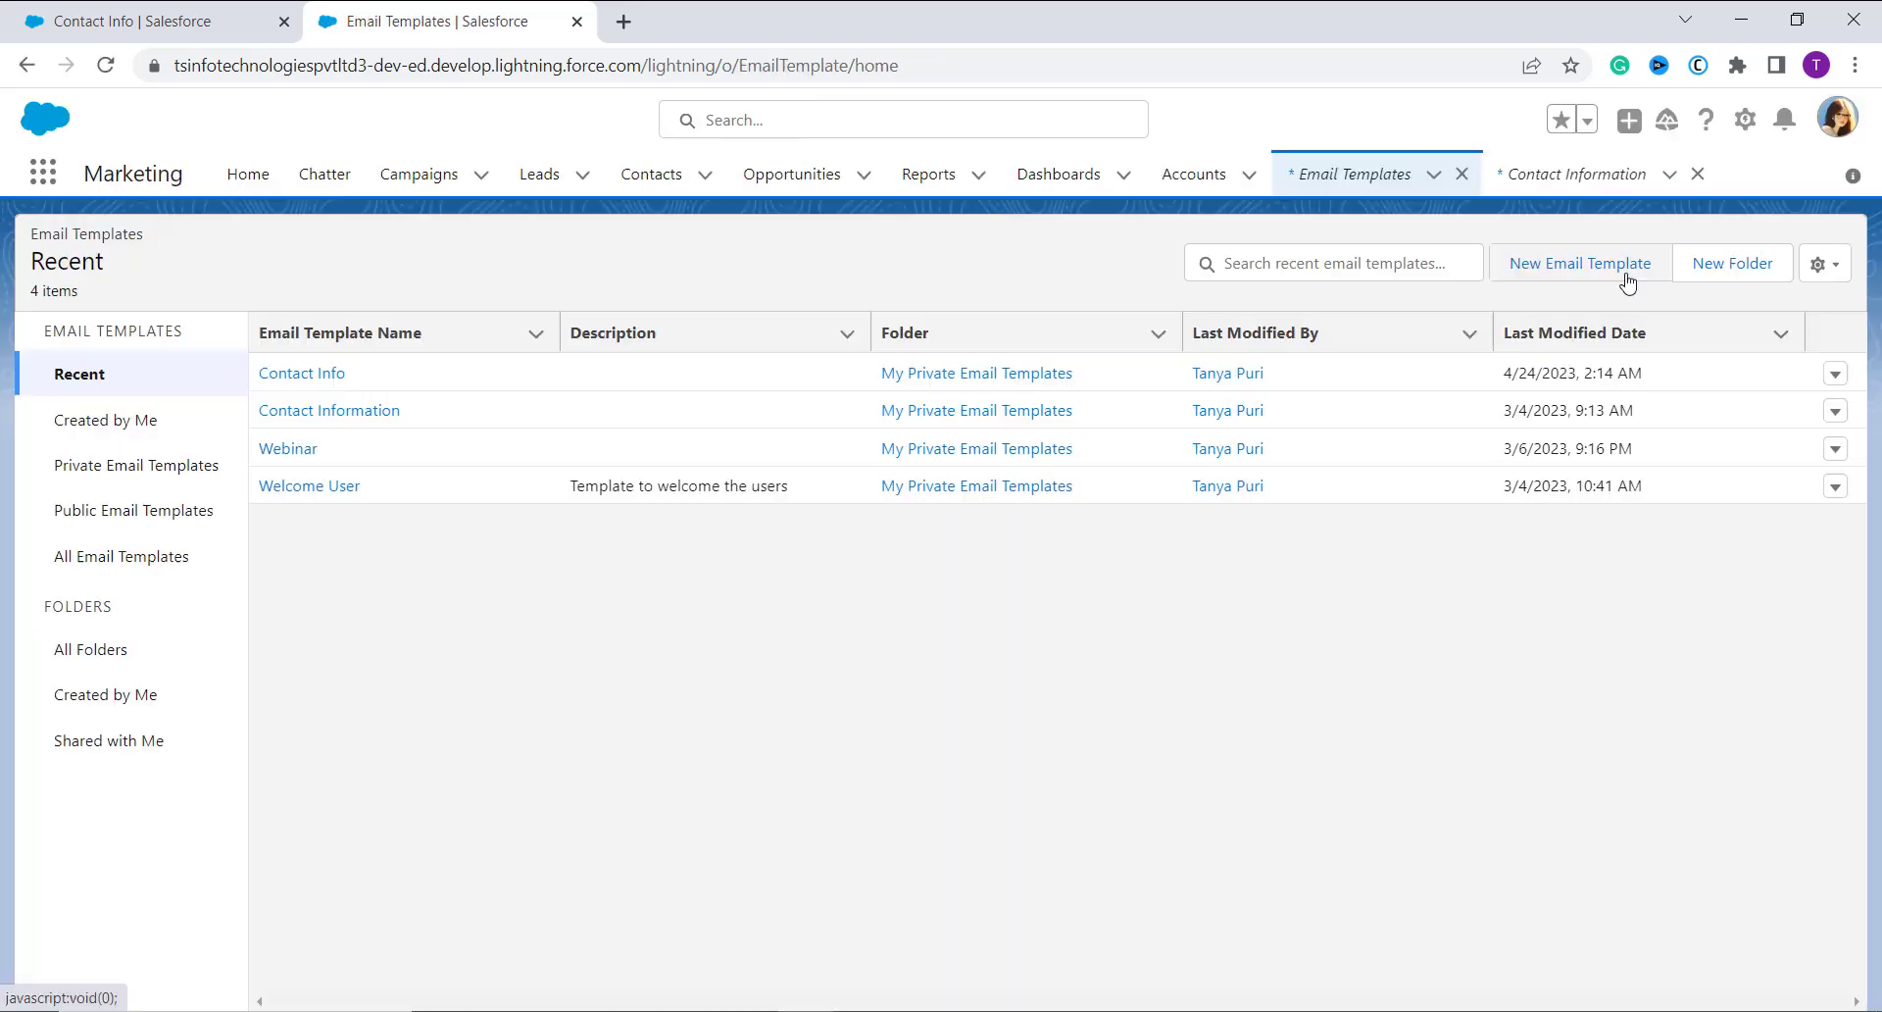
# - Start a new email template named "User Welcome" with Contact as the related entity type
pyautogui.click(1628, 282)
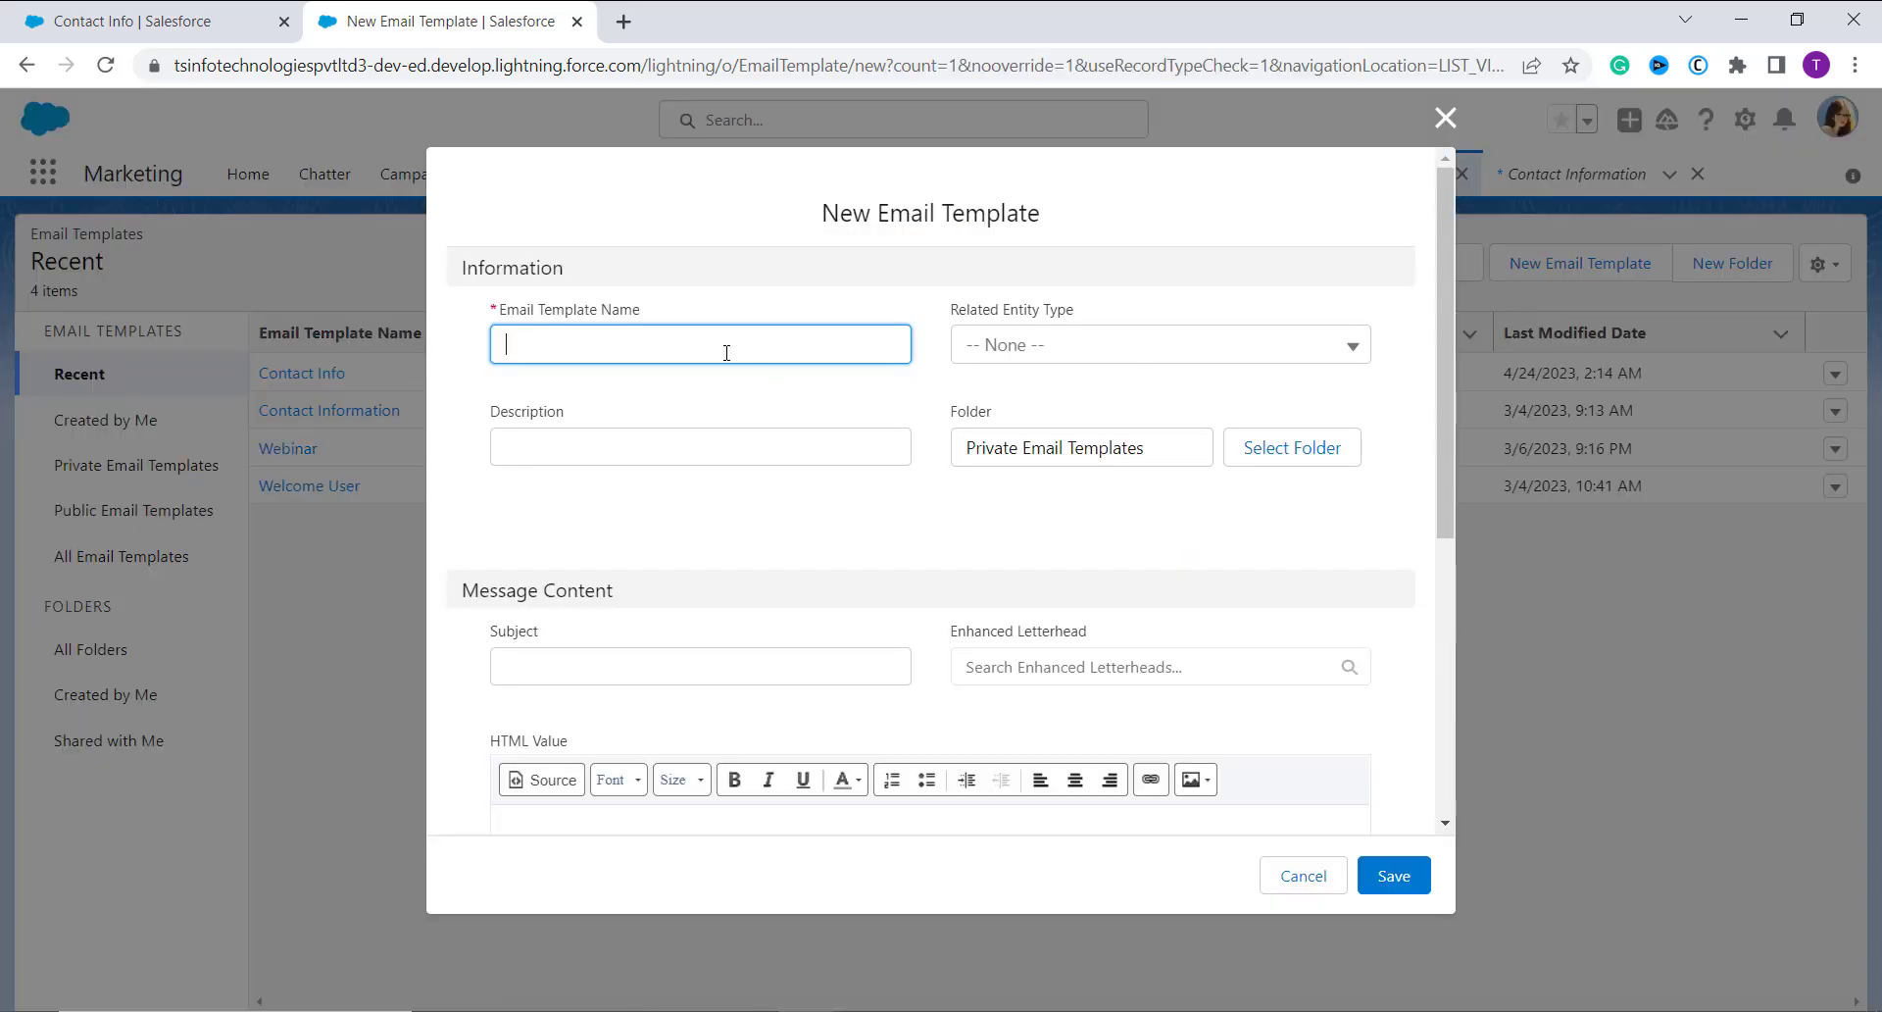
pyautogui.write('User Welcome')
pyautogui.click(1163, 354)
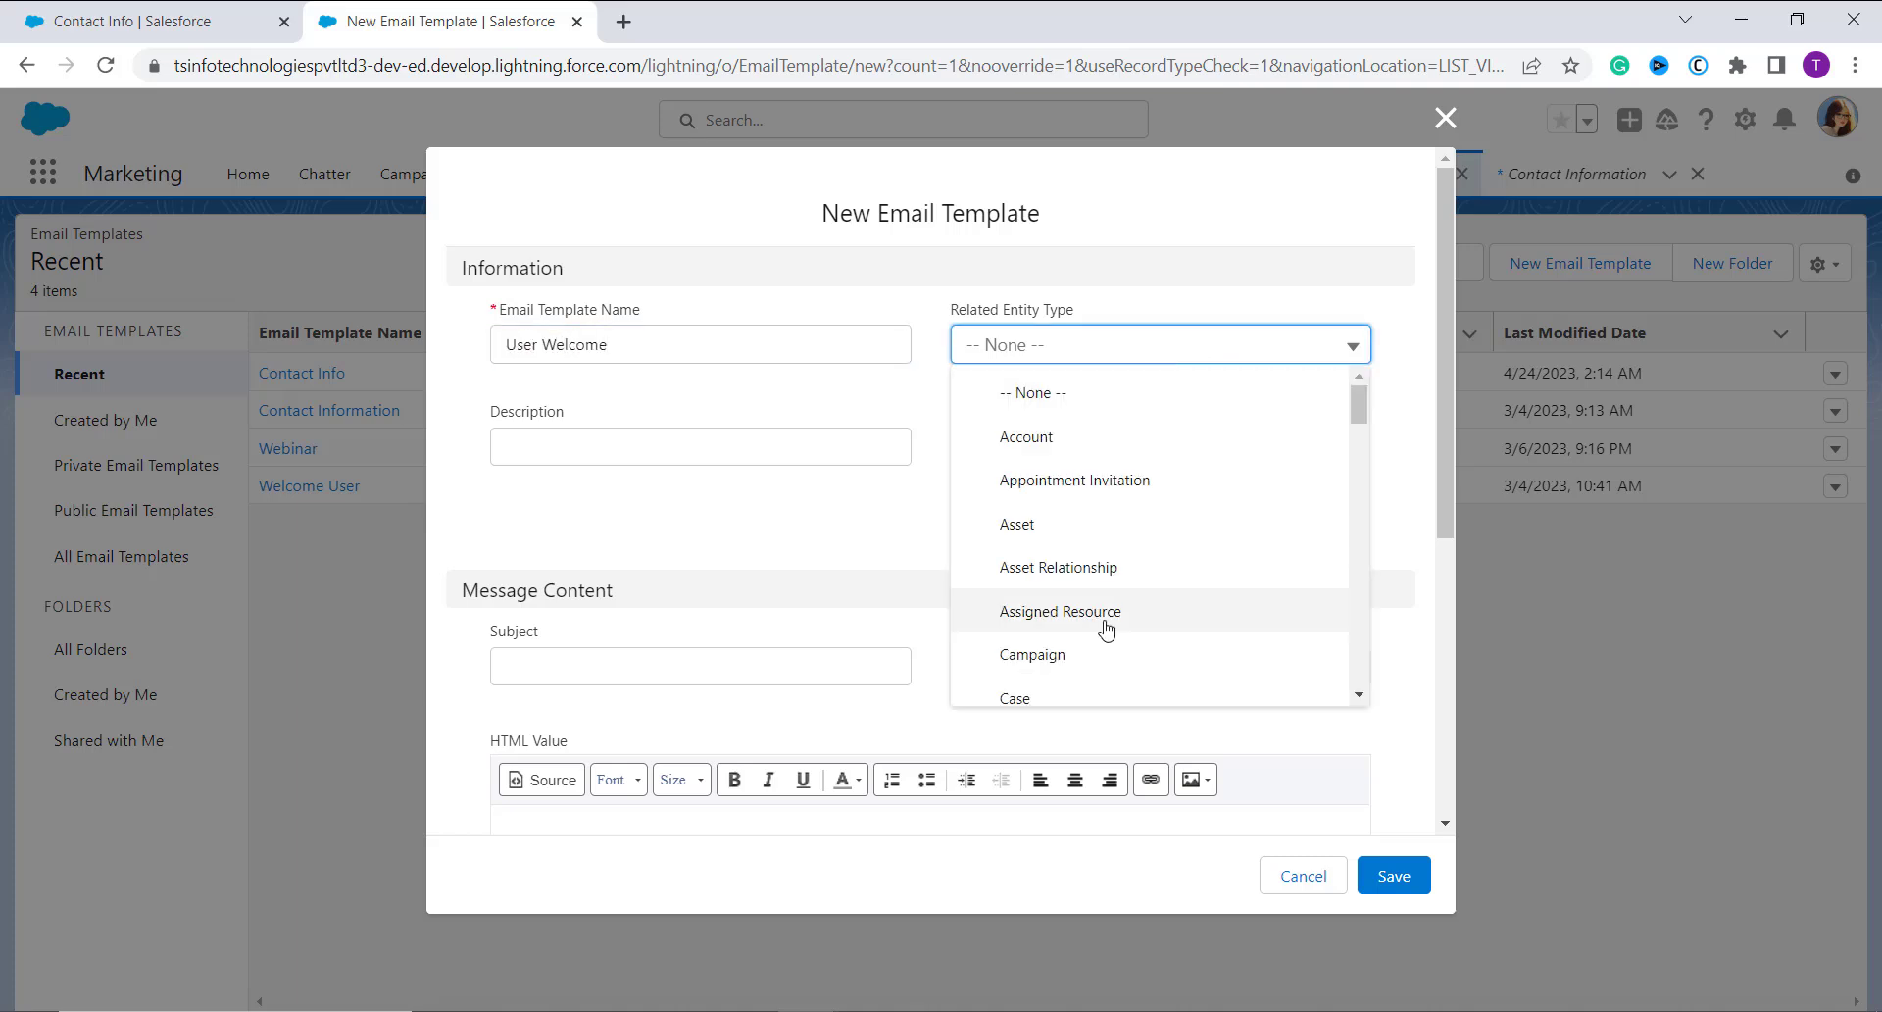
pyautogui.scroll(-2, 1103, 630)
pyautogui.scroll(-1, 1093, 647)
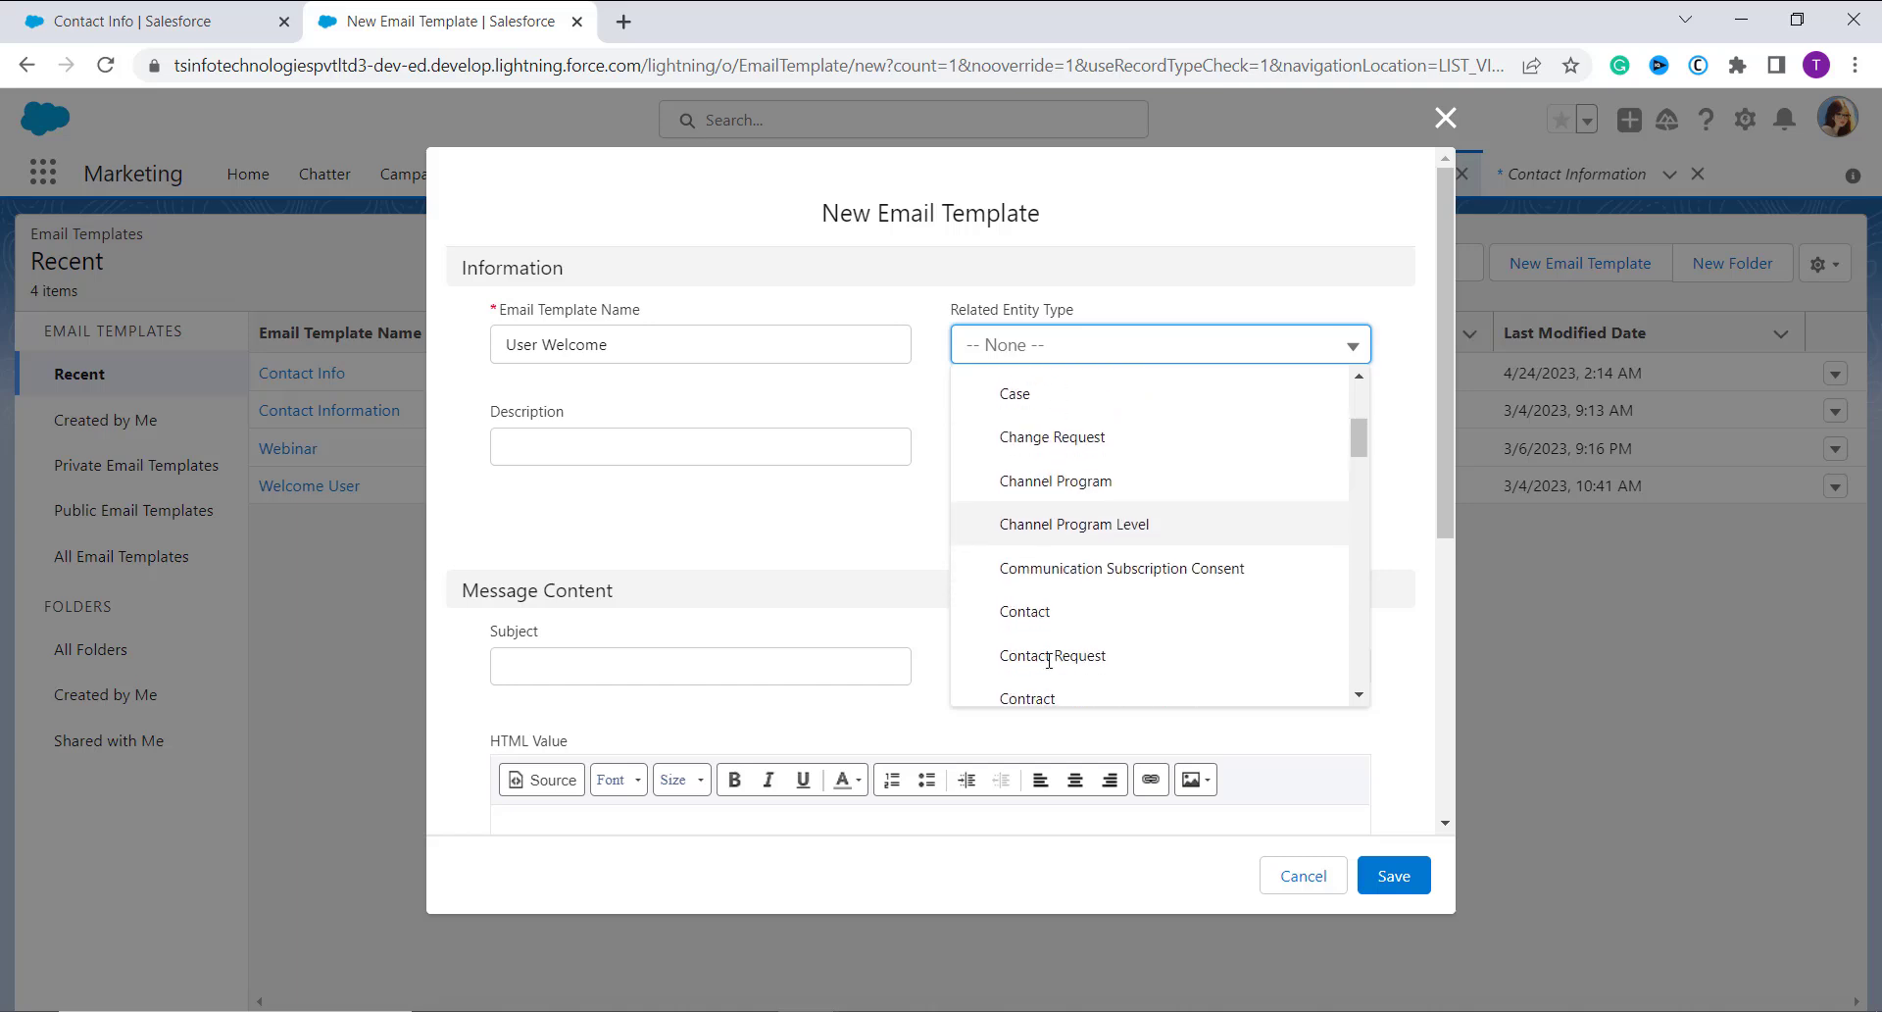
pyautogui.click(1069, 616)
pyautogui.click(681, 441)
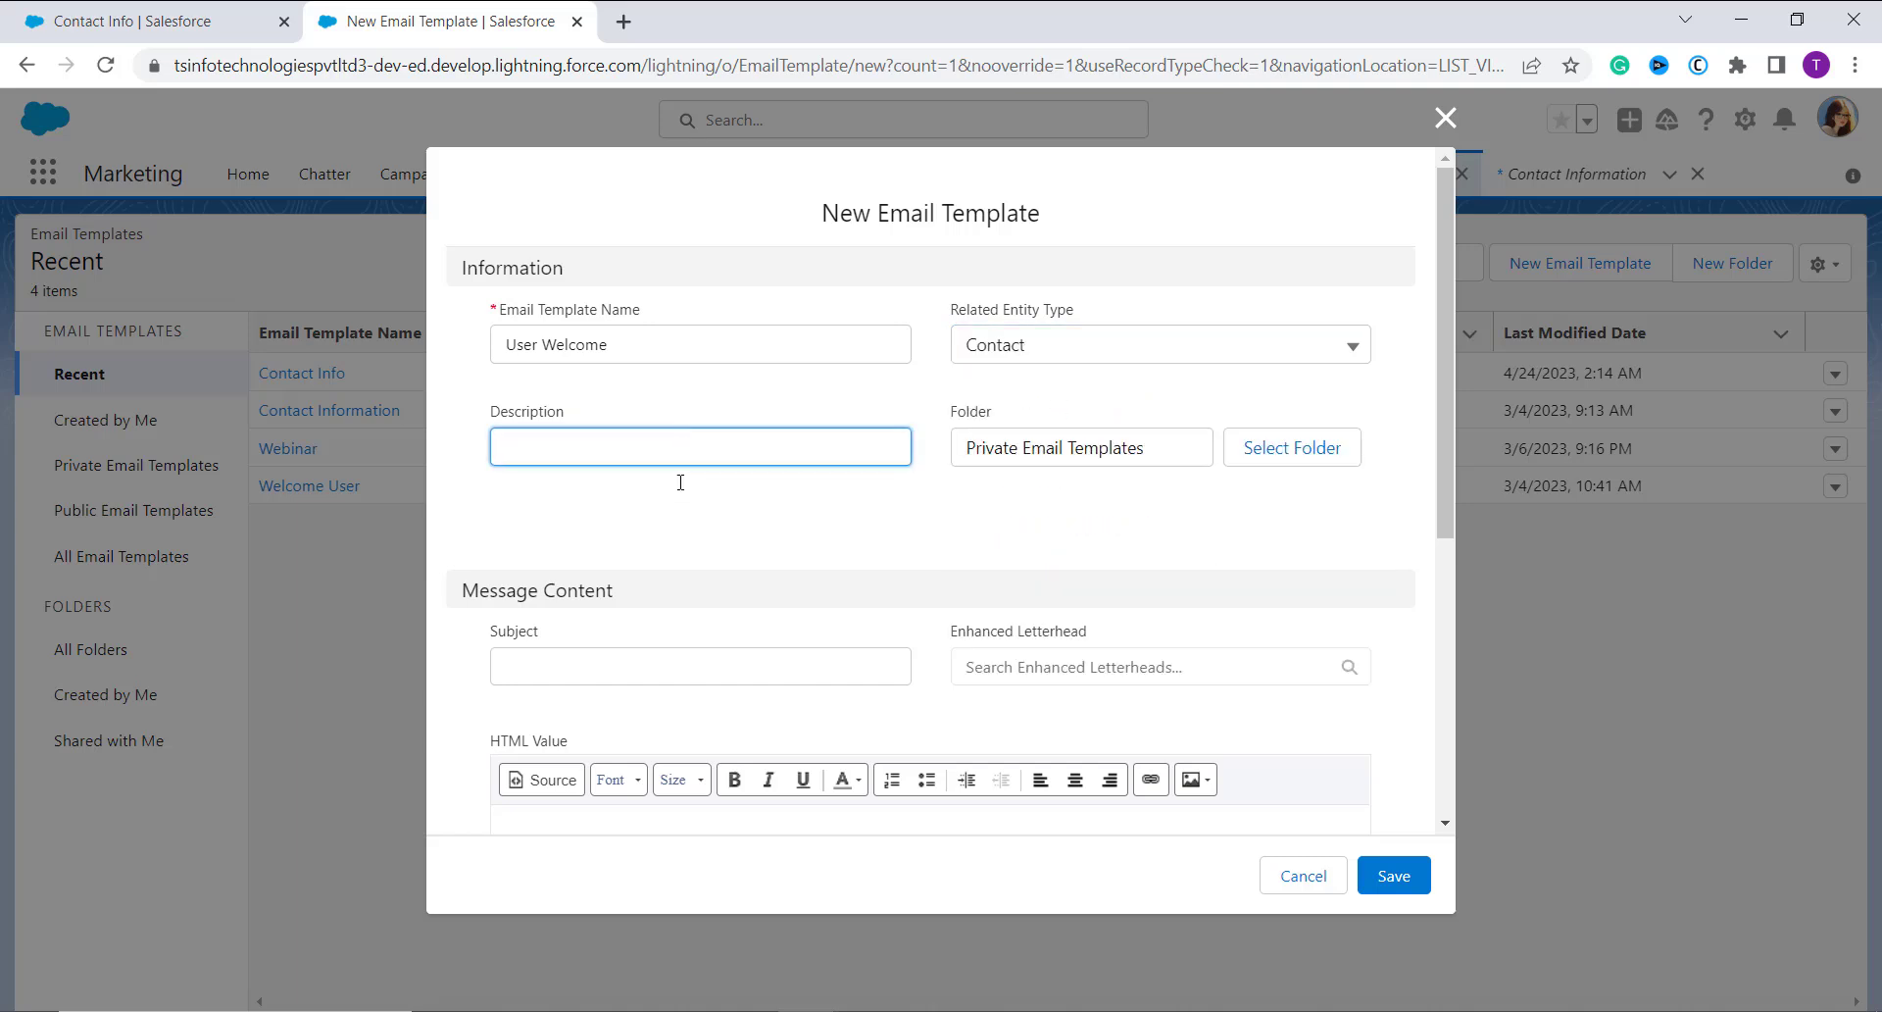
# - Set the template's subject to "Welcome User", leave the HTML body empty and save the template
pyautogui.click(633, 671)
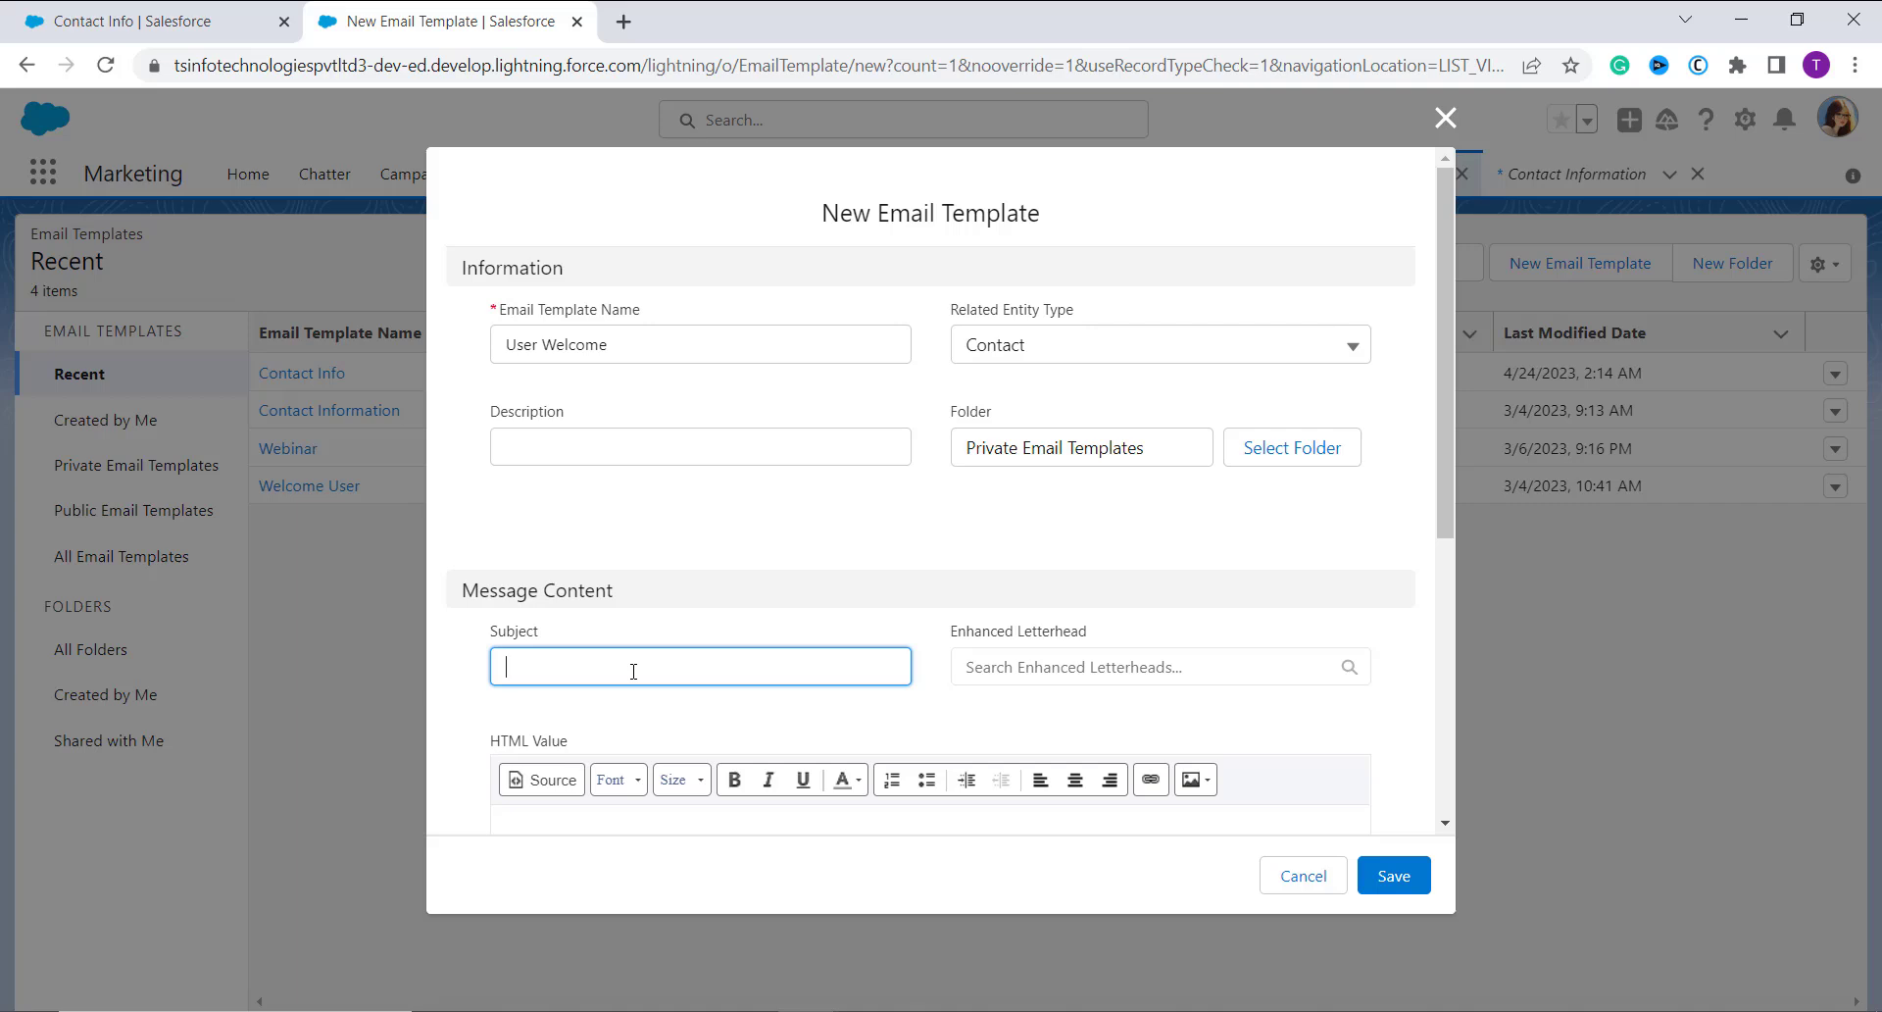
pyautogui.write('Welcome User')
pyautogui.scroll(-2, 931, 623)
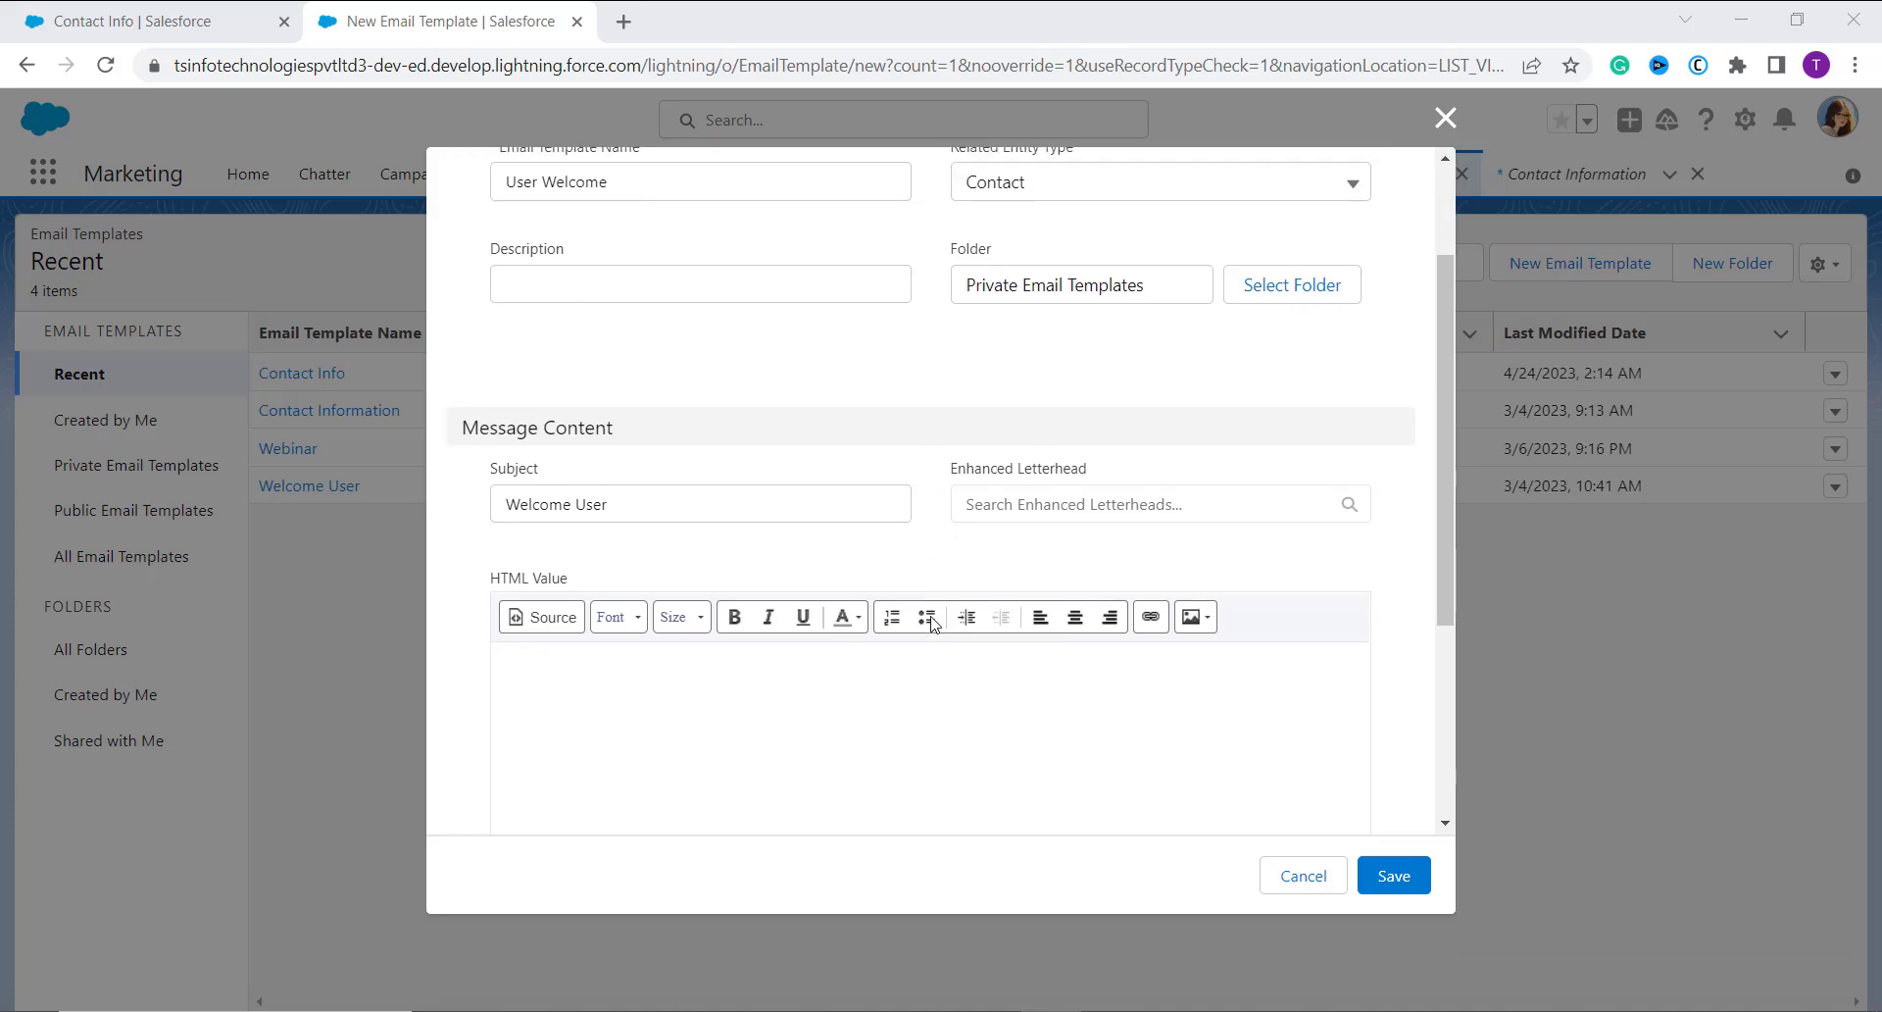
pyautogui.click(880, 701)
pyautogui.scroll(-2, 881, 702)
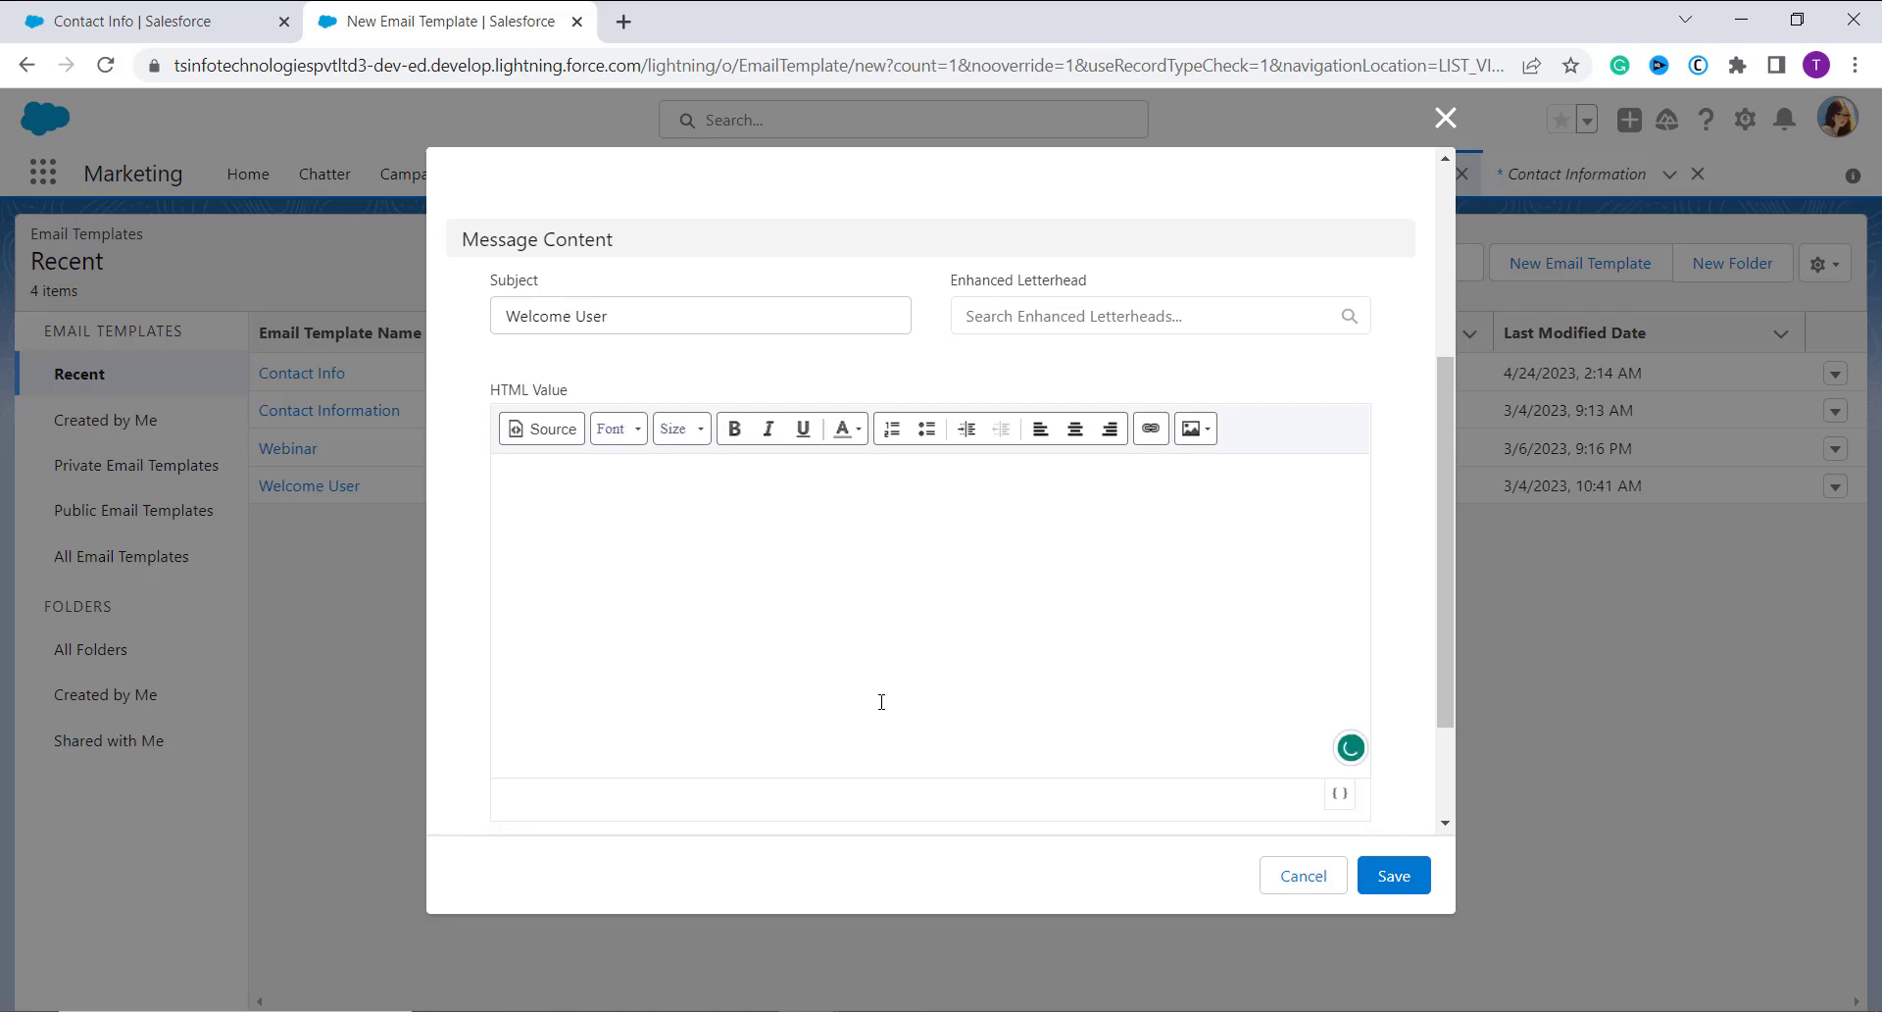
pyautogui.click(1394, 875)
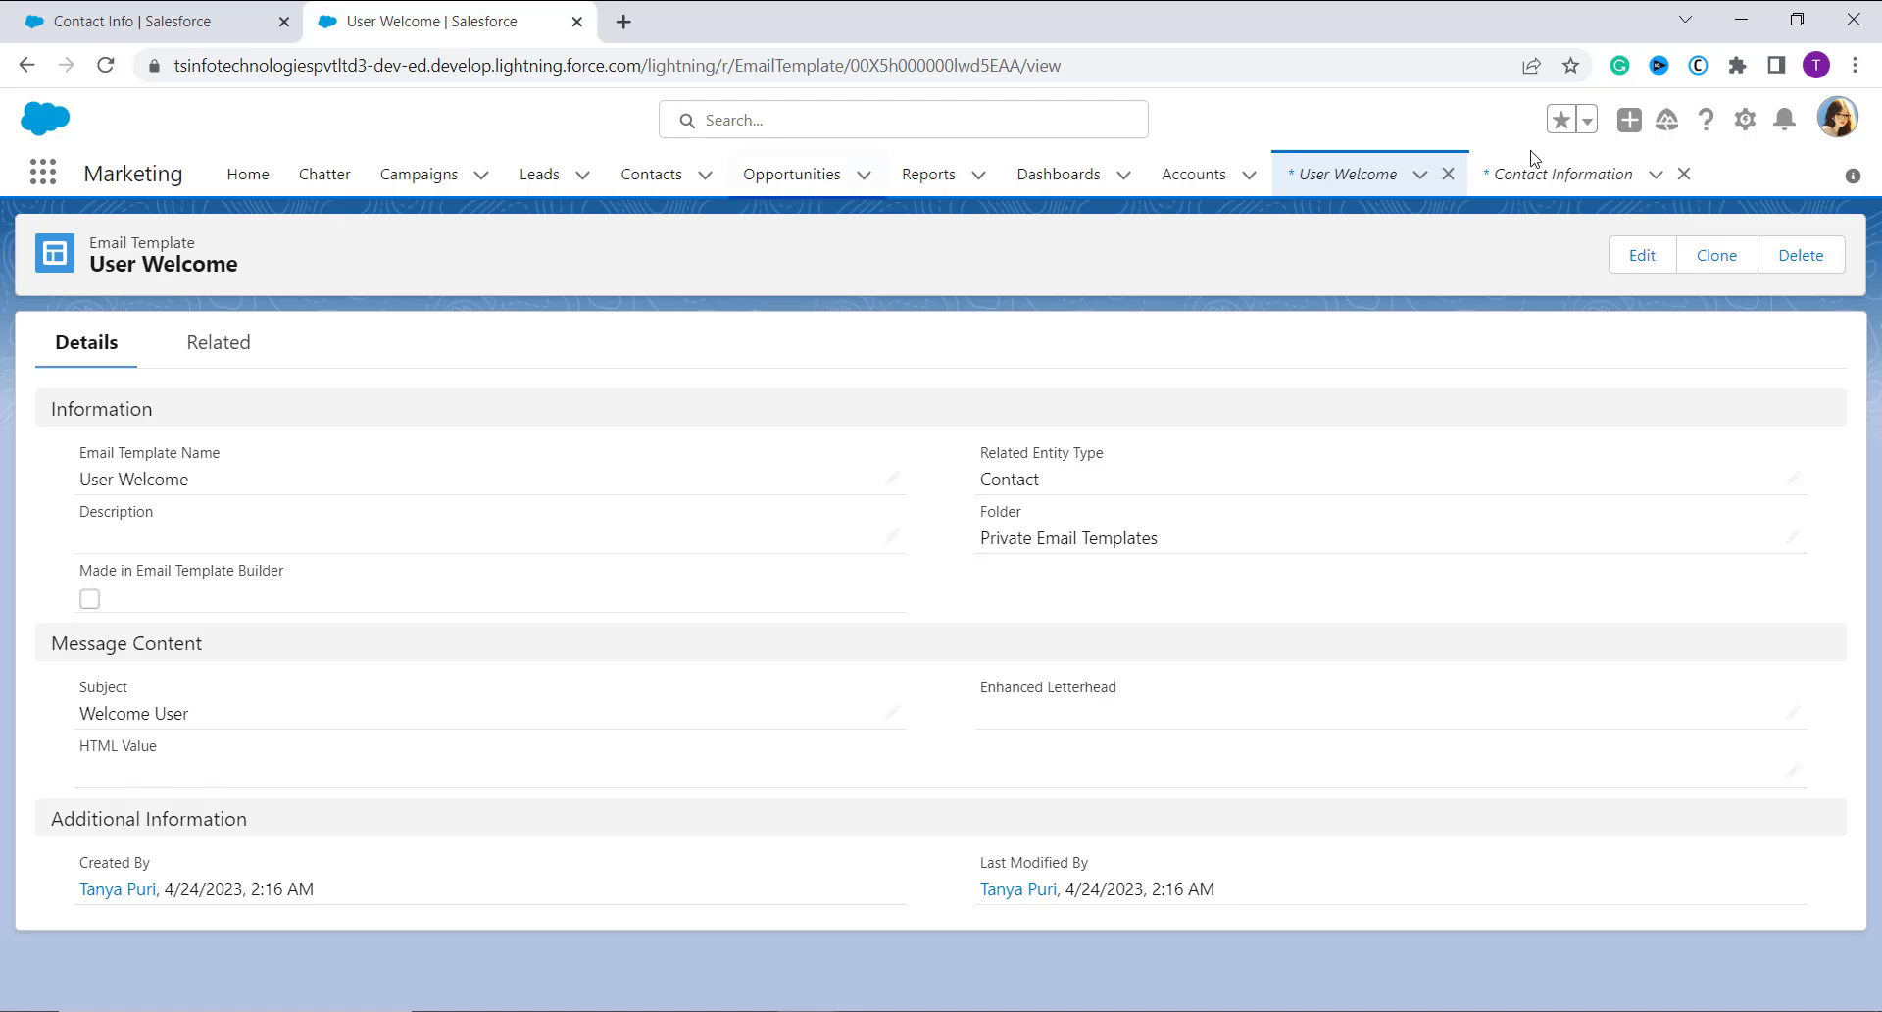
# - Go to Setup in a new browser tab, search for "permissio" and open the Permission Sets page
pyautogui.click(1745, 121)
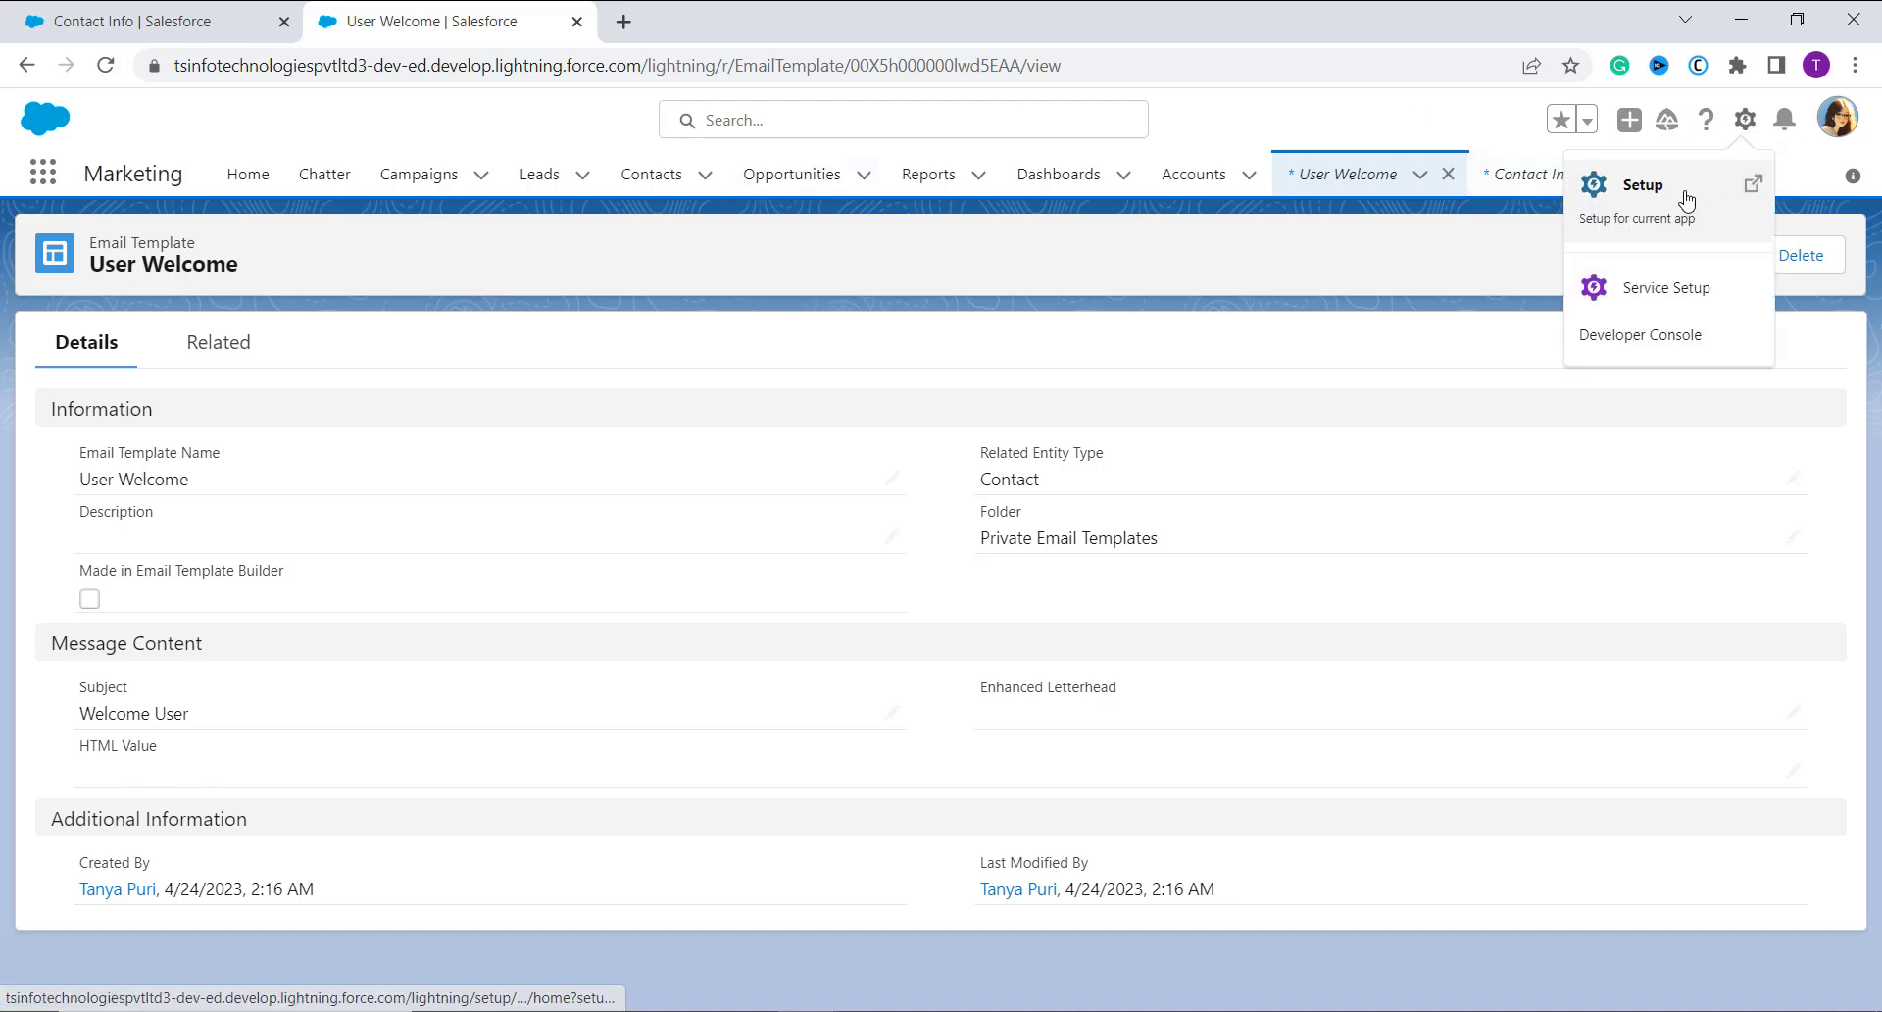
pyautogui.click(1706, 189)
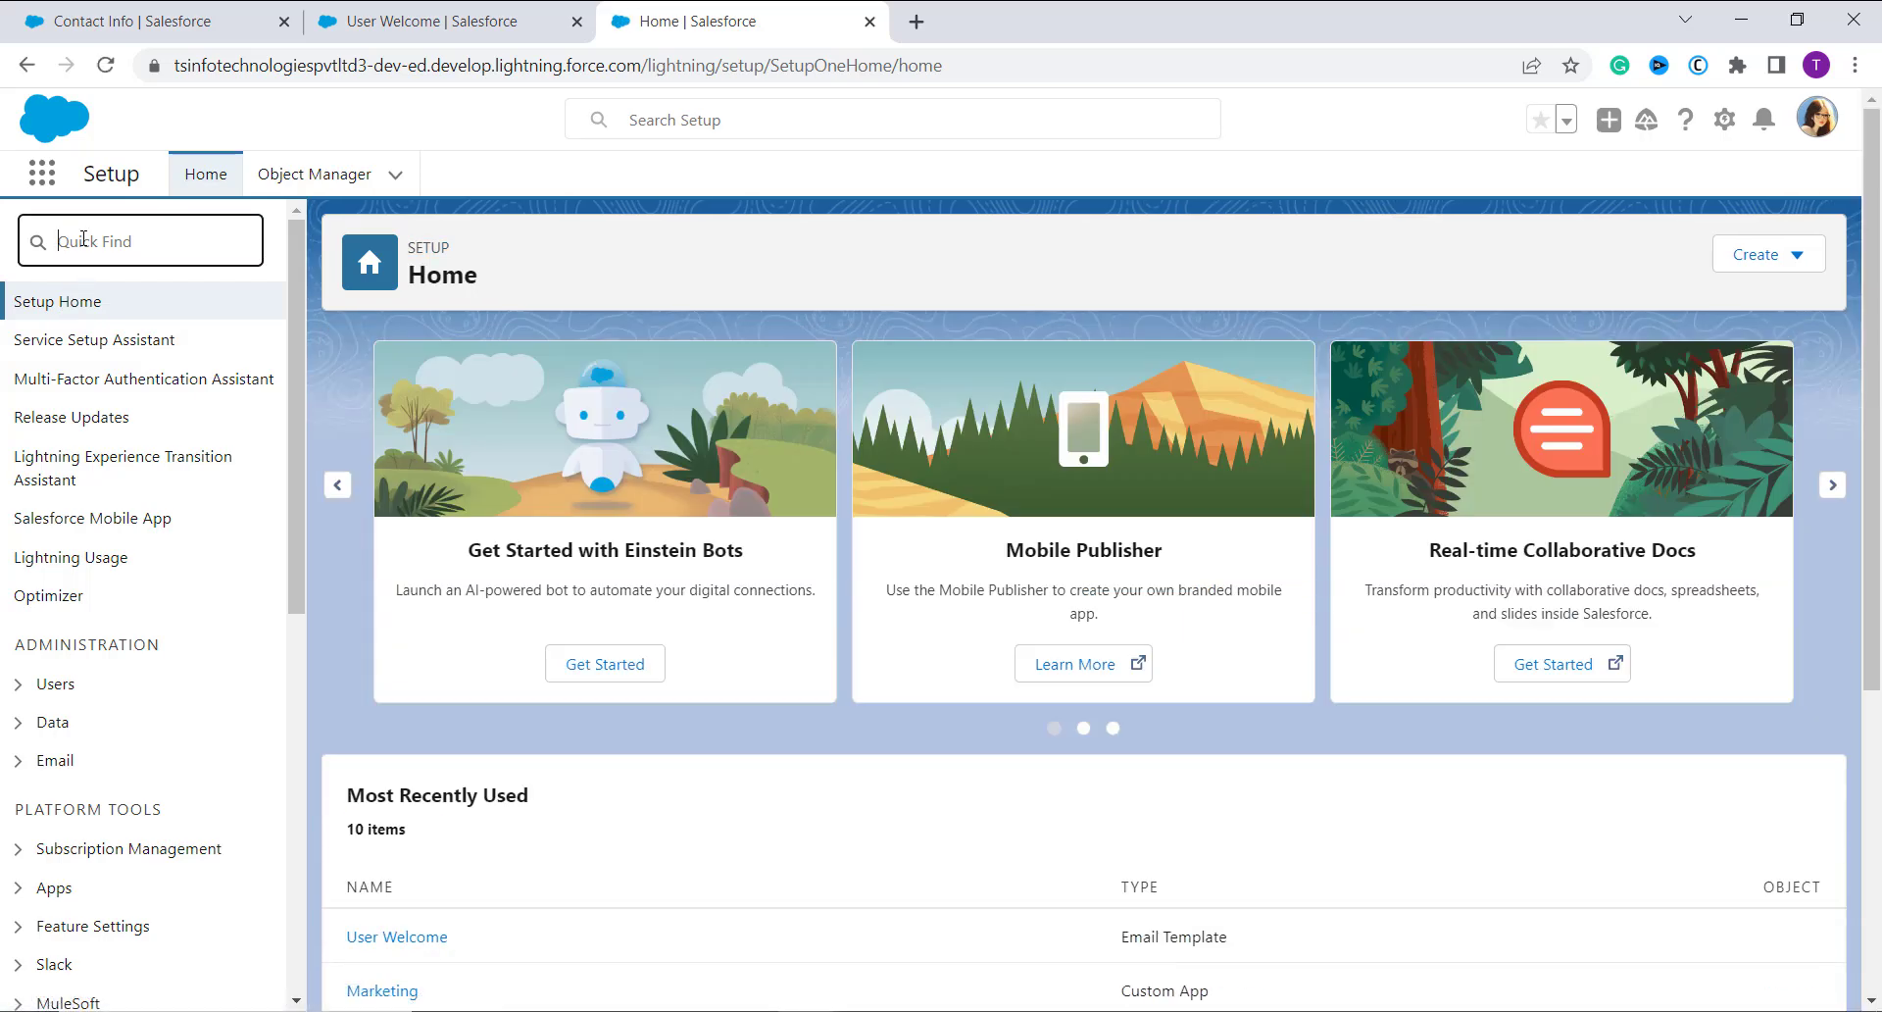
pyautogui.write('permissions')
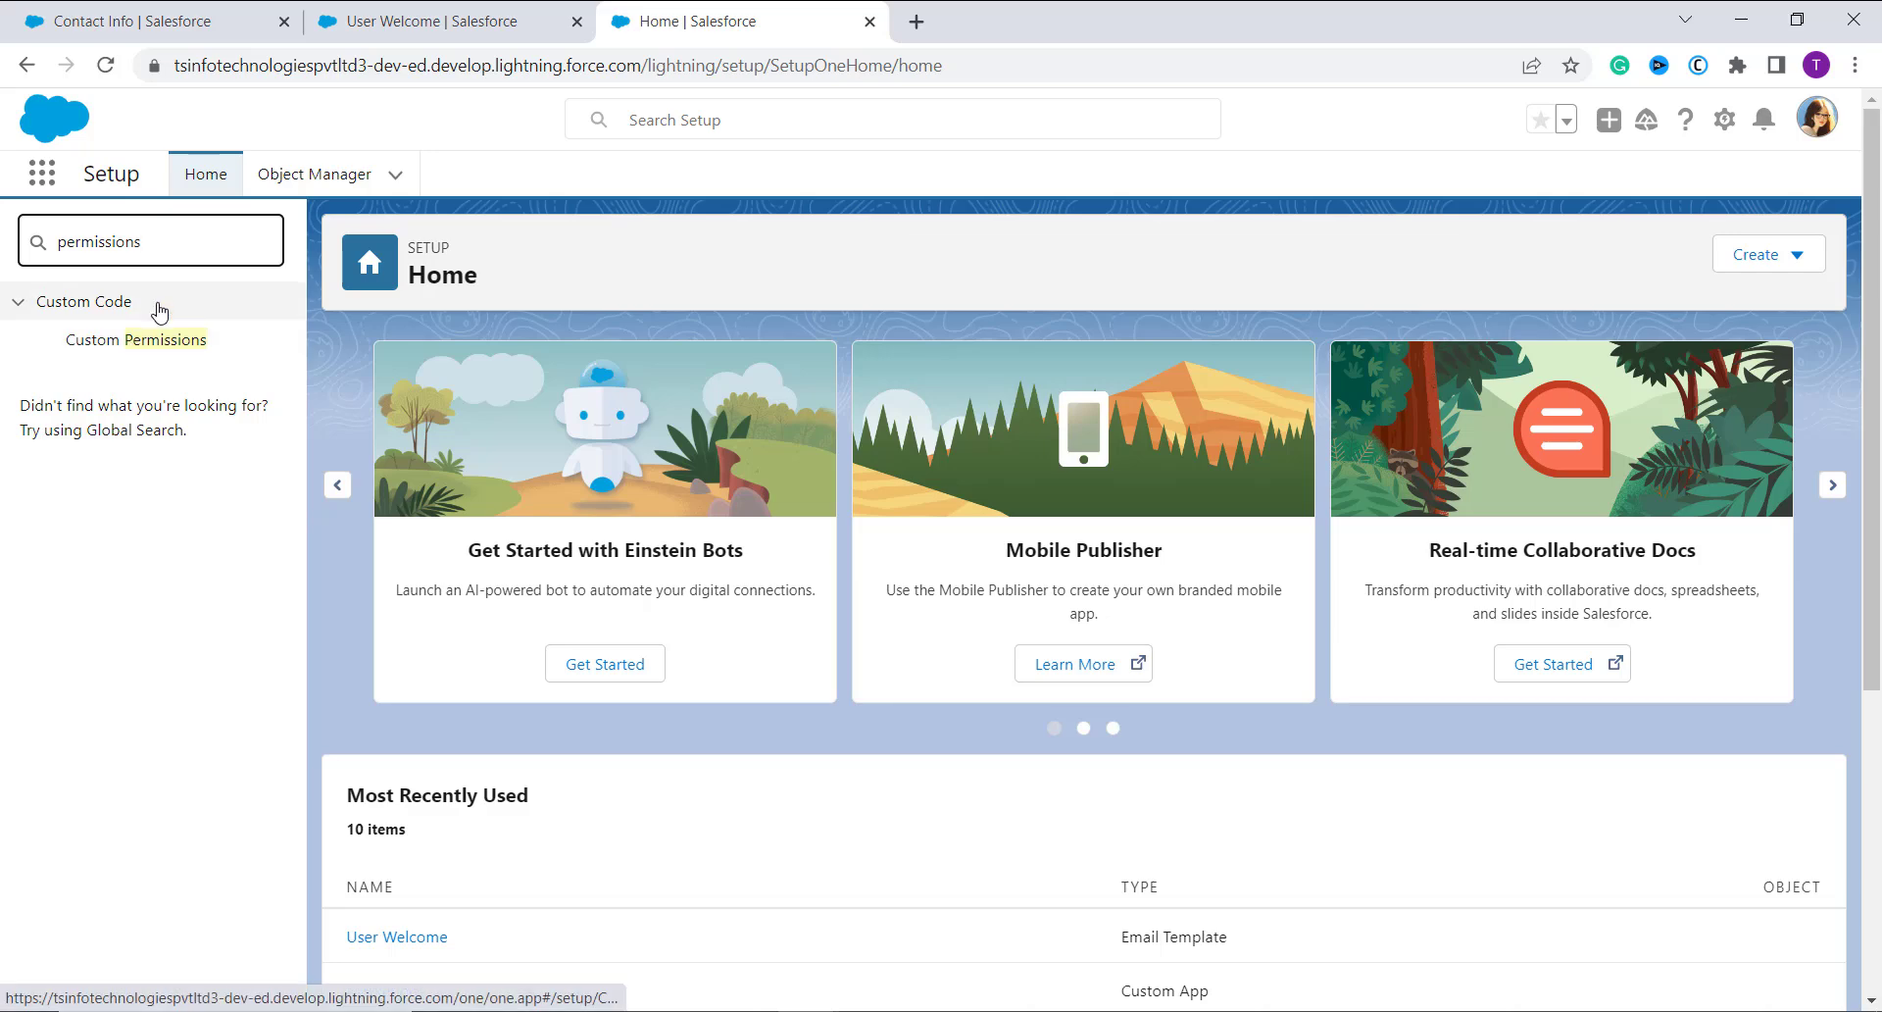
pyautogui.press('BackSpace')
pyautogui.press('BackSpace')
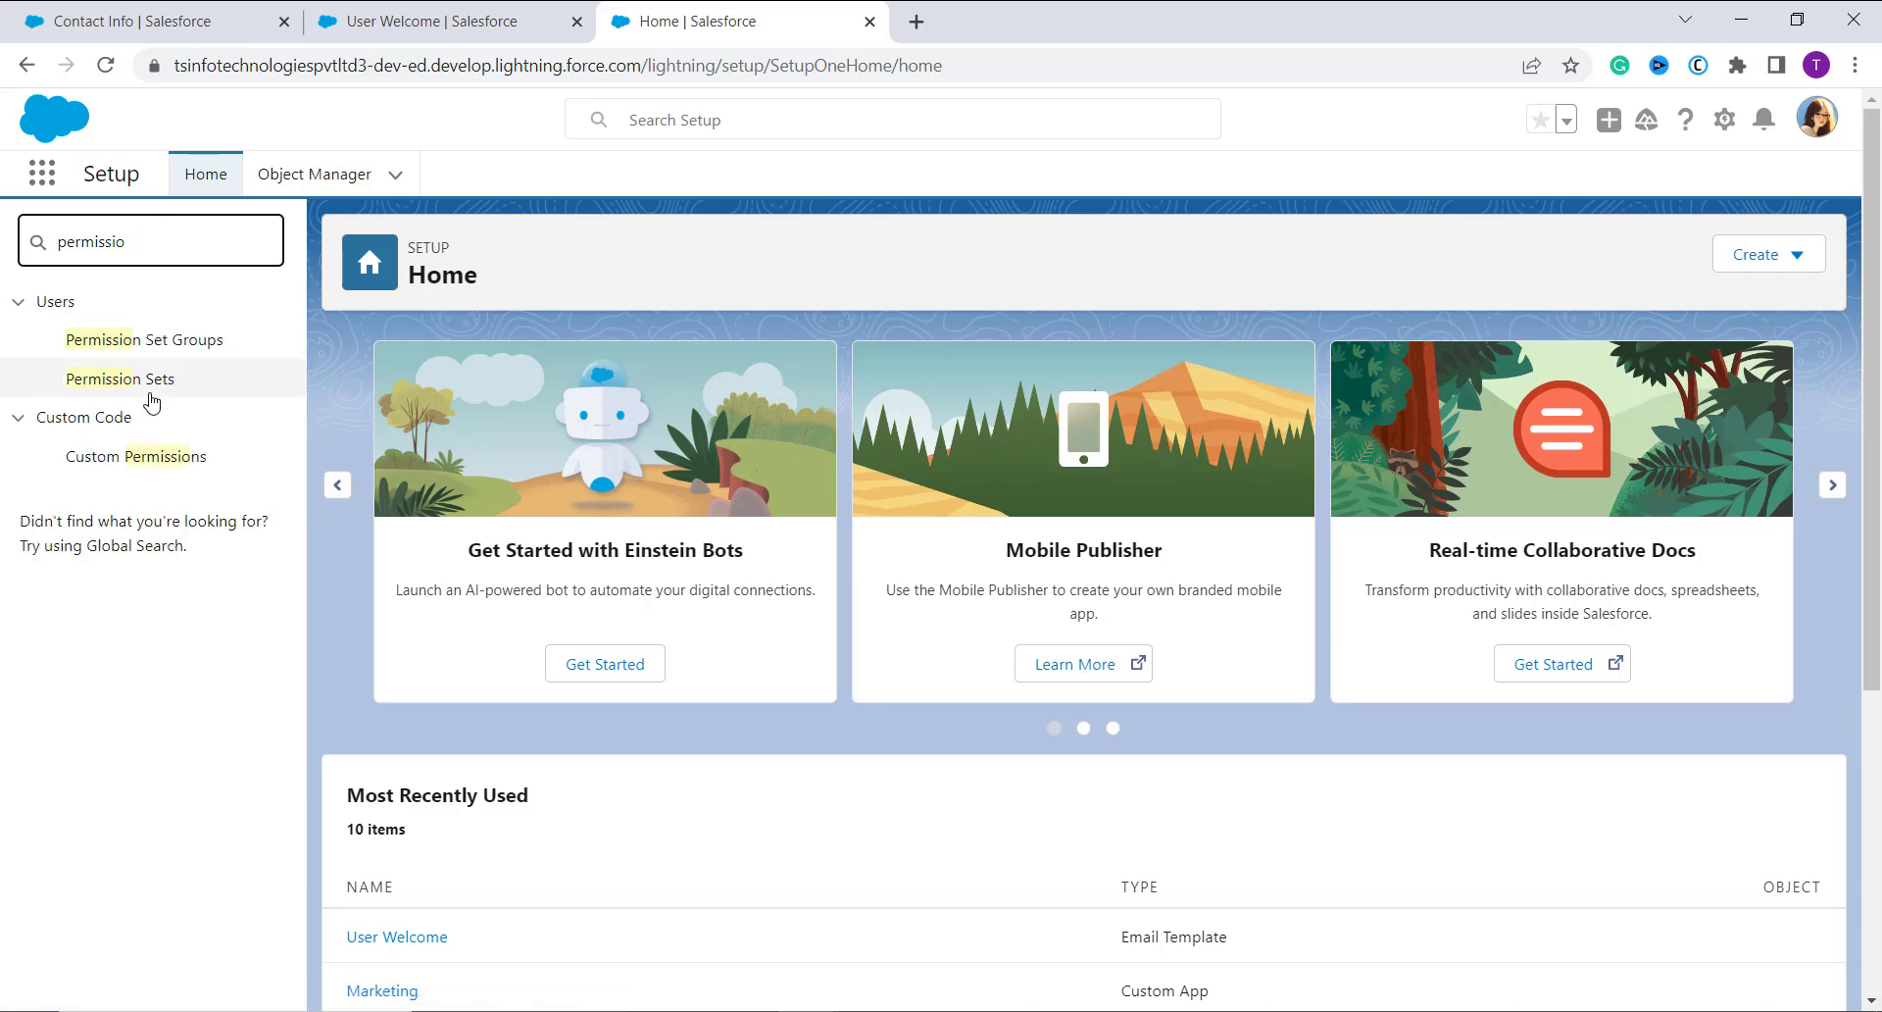
pyautogui.click(119, 380)
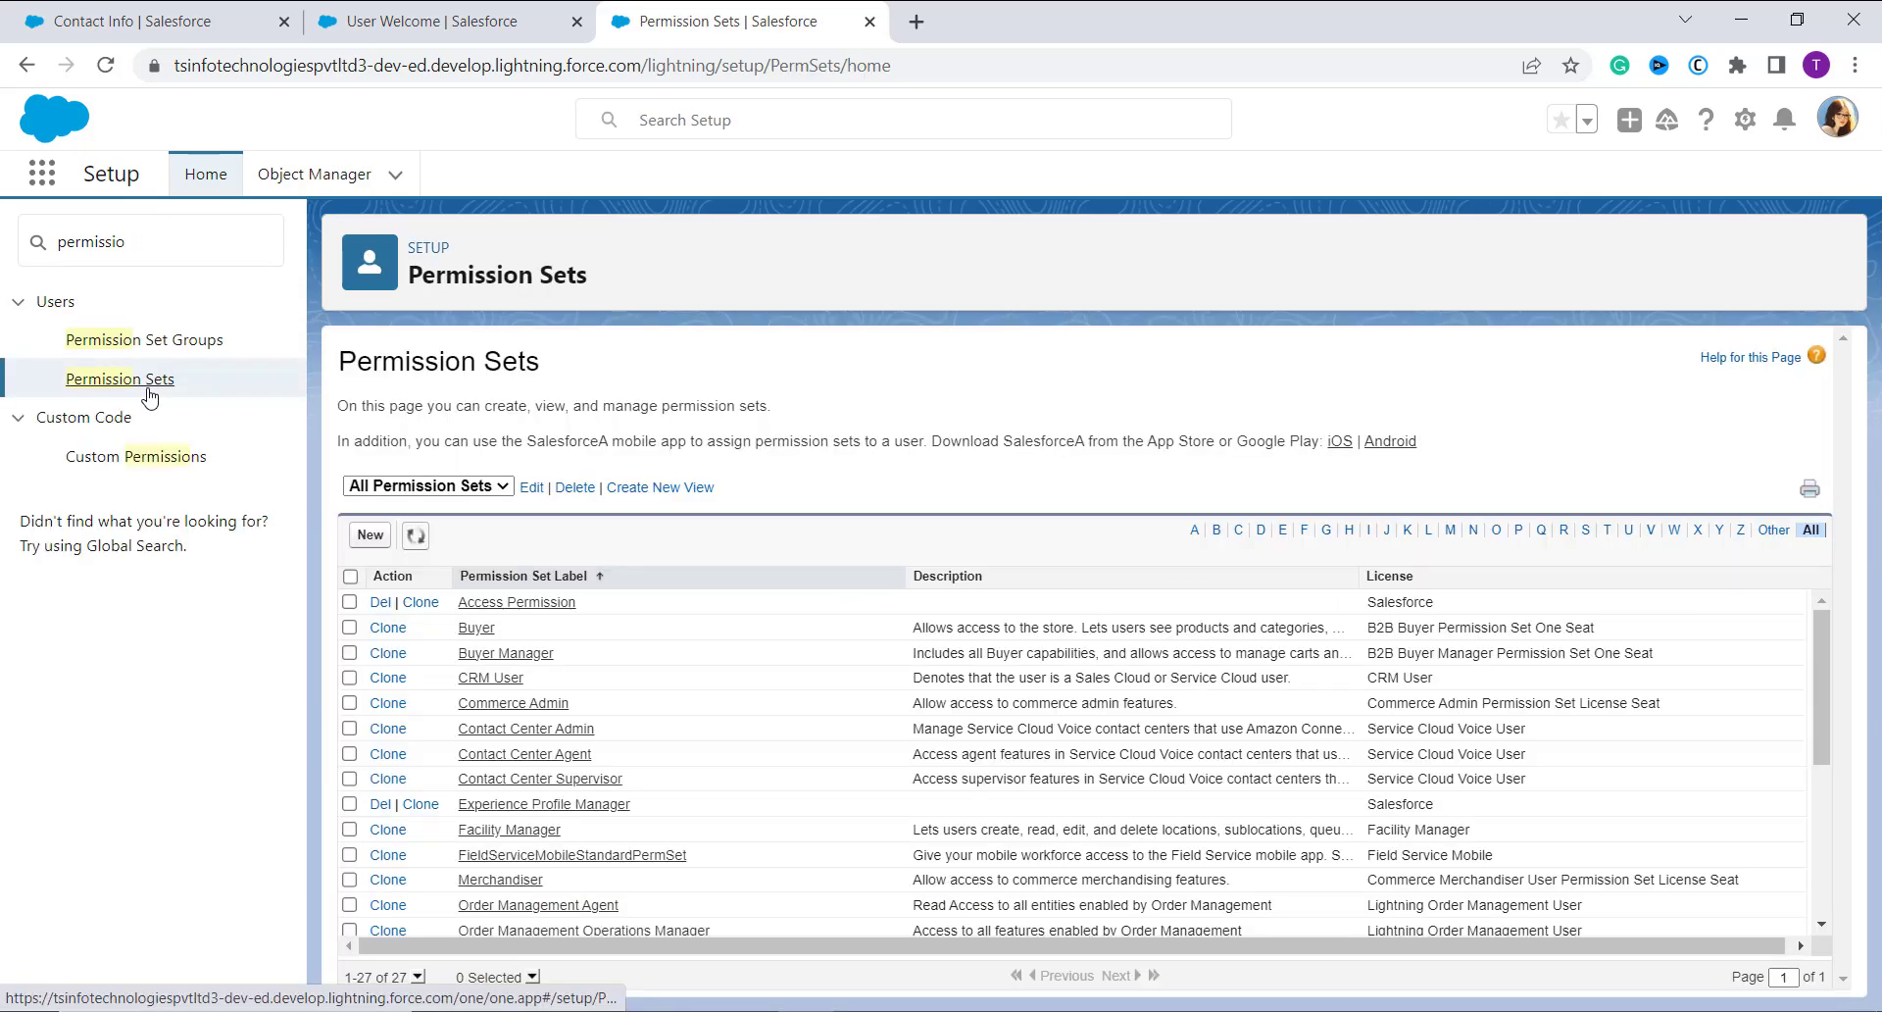
# - Create and save a permission set labelled "Template Builder Permission" with no specific license
pyautogui.click(371, 538)
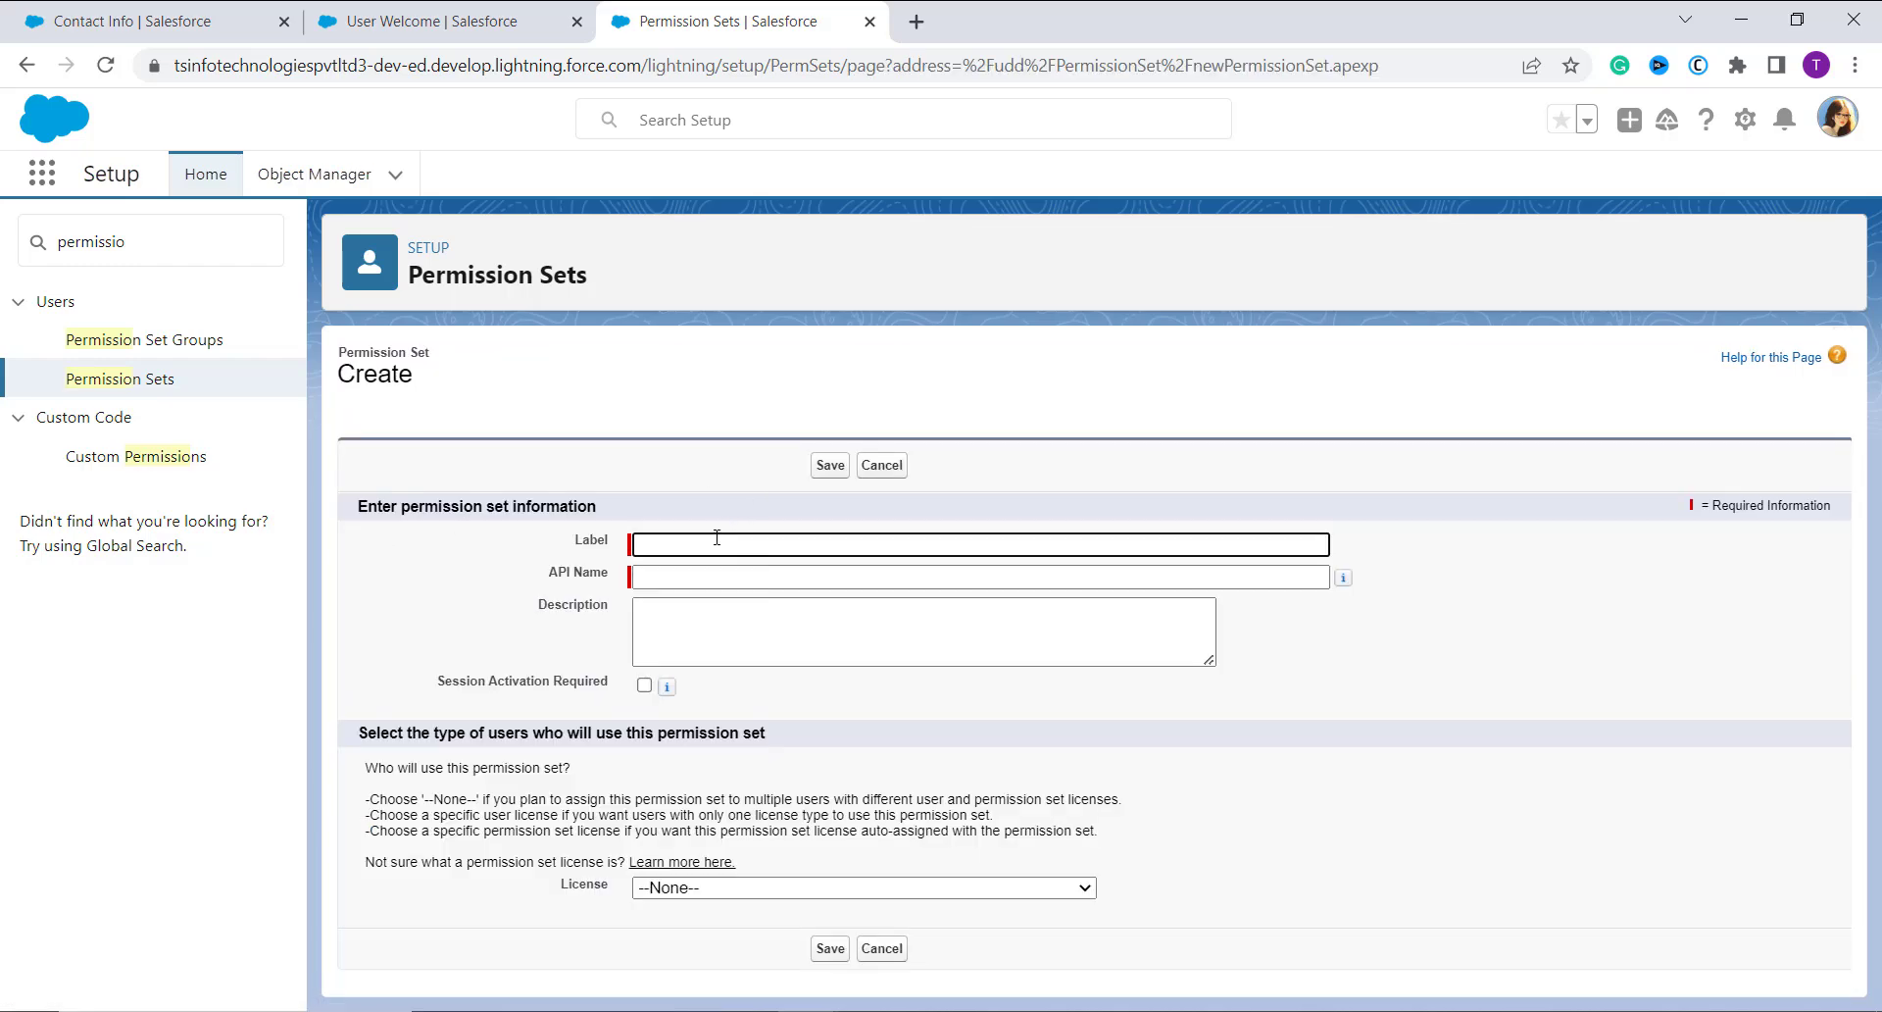
pyautogui.write('Template Builder Permission')
pyautogui.click(752, 602)
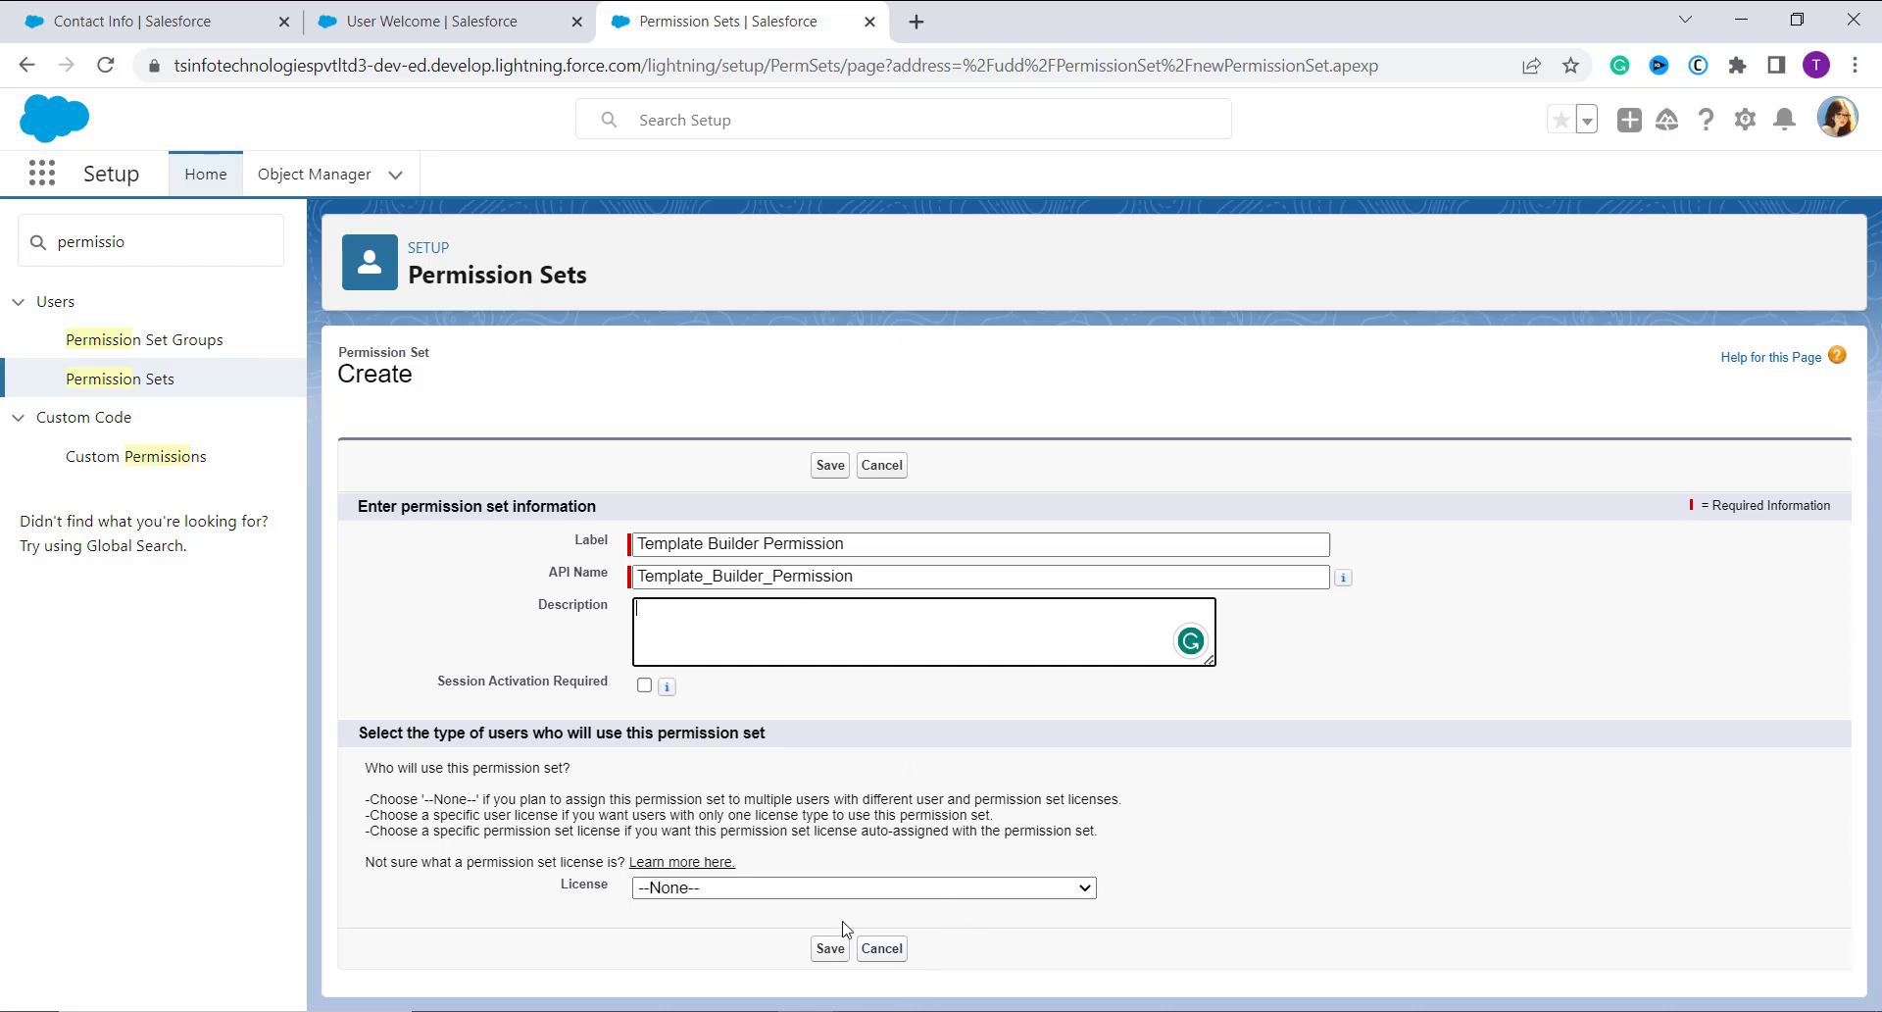
pyautogui.click(831, 950)
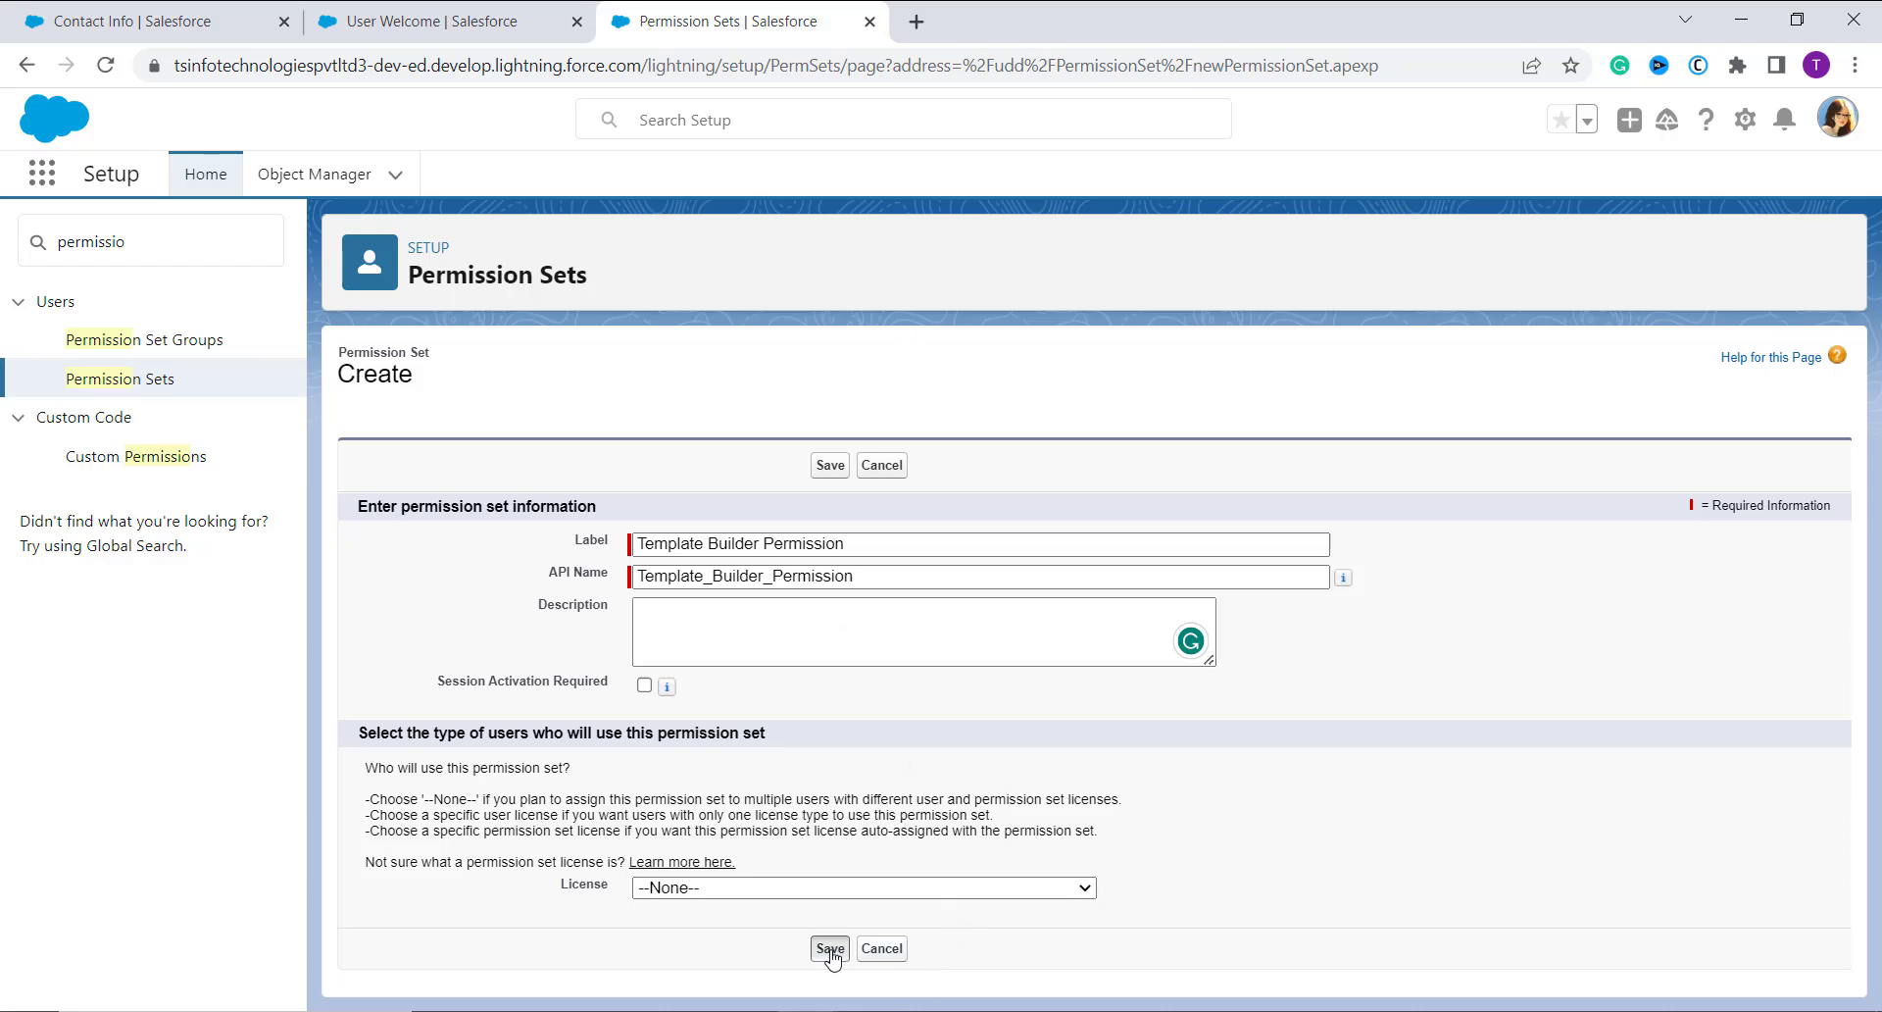
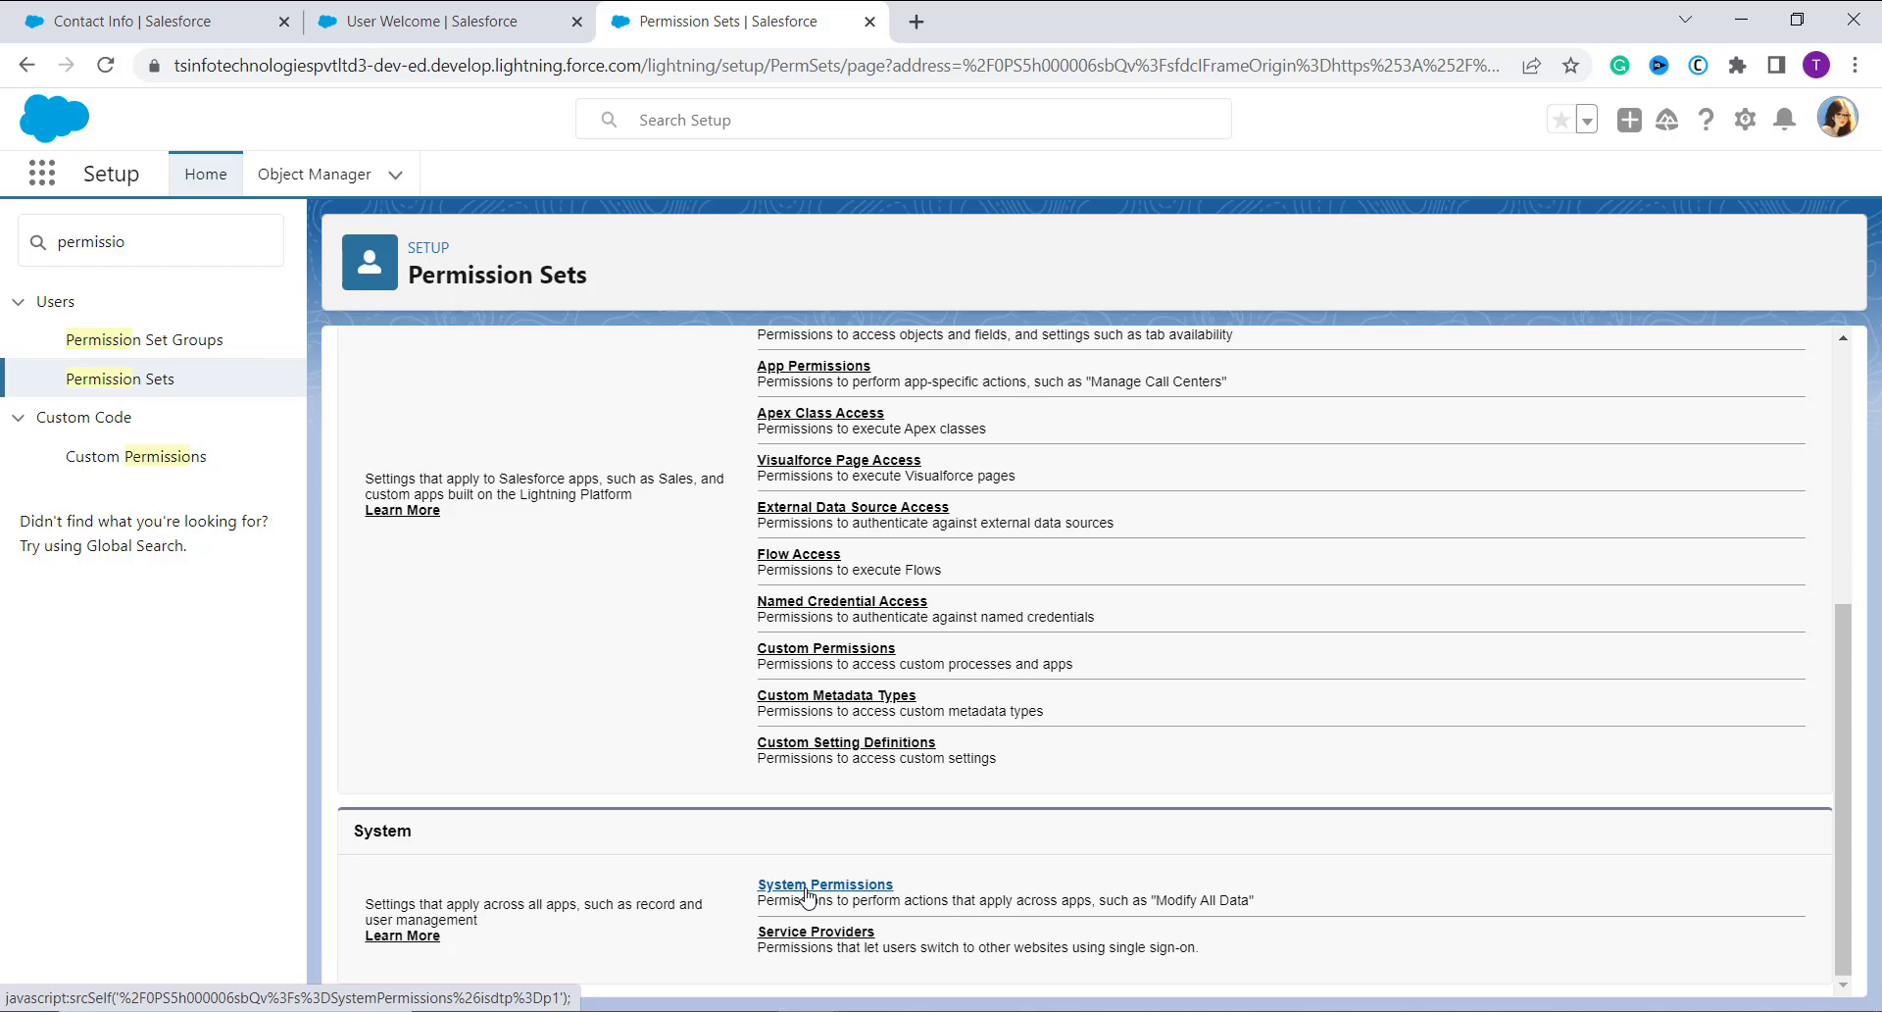
# - Enable the system permission "Access drag-and-drop content builder" in the Template Builder Permission set and save the change
pyautogui.click(805, 886)
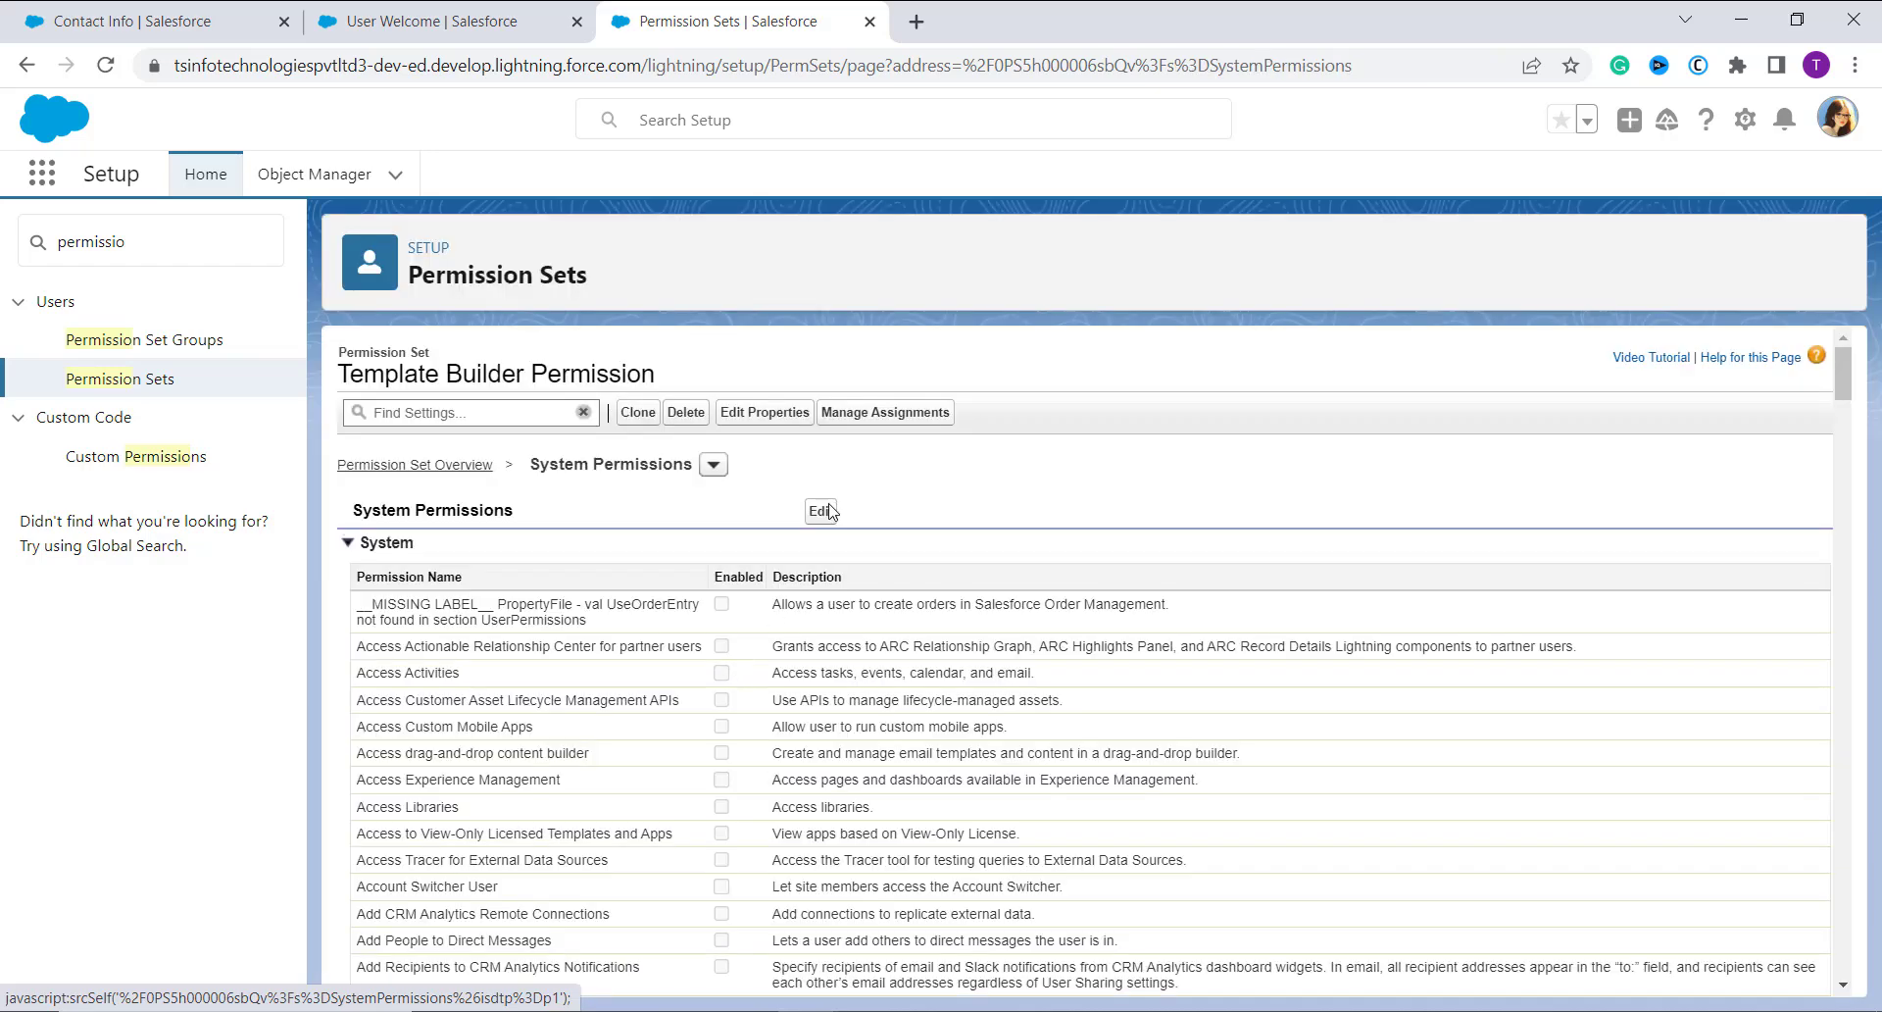
pyautogui.click(821, 512)
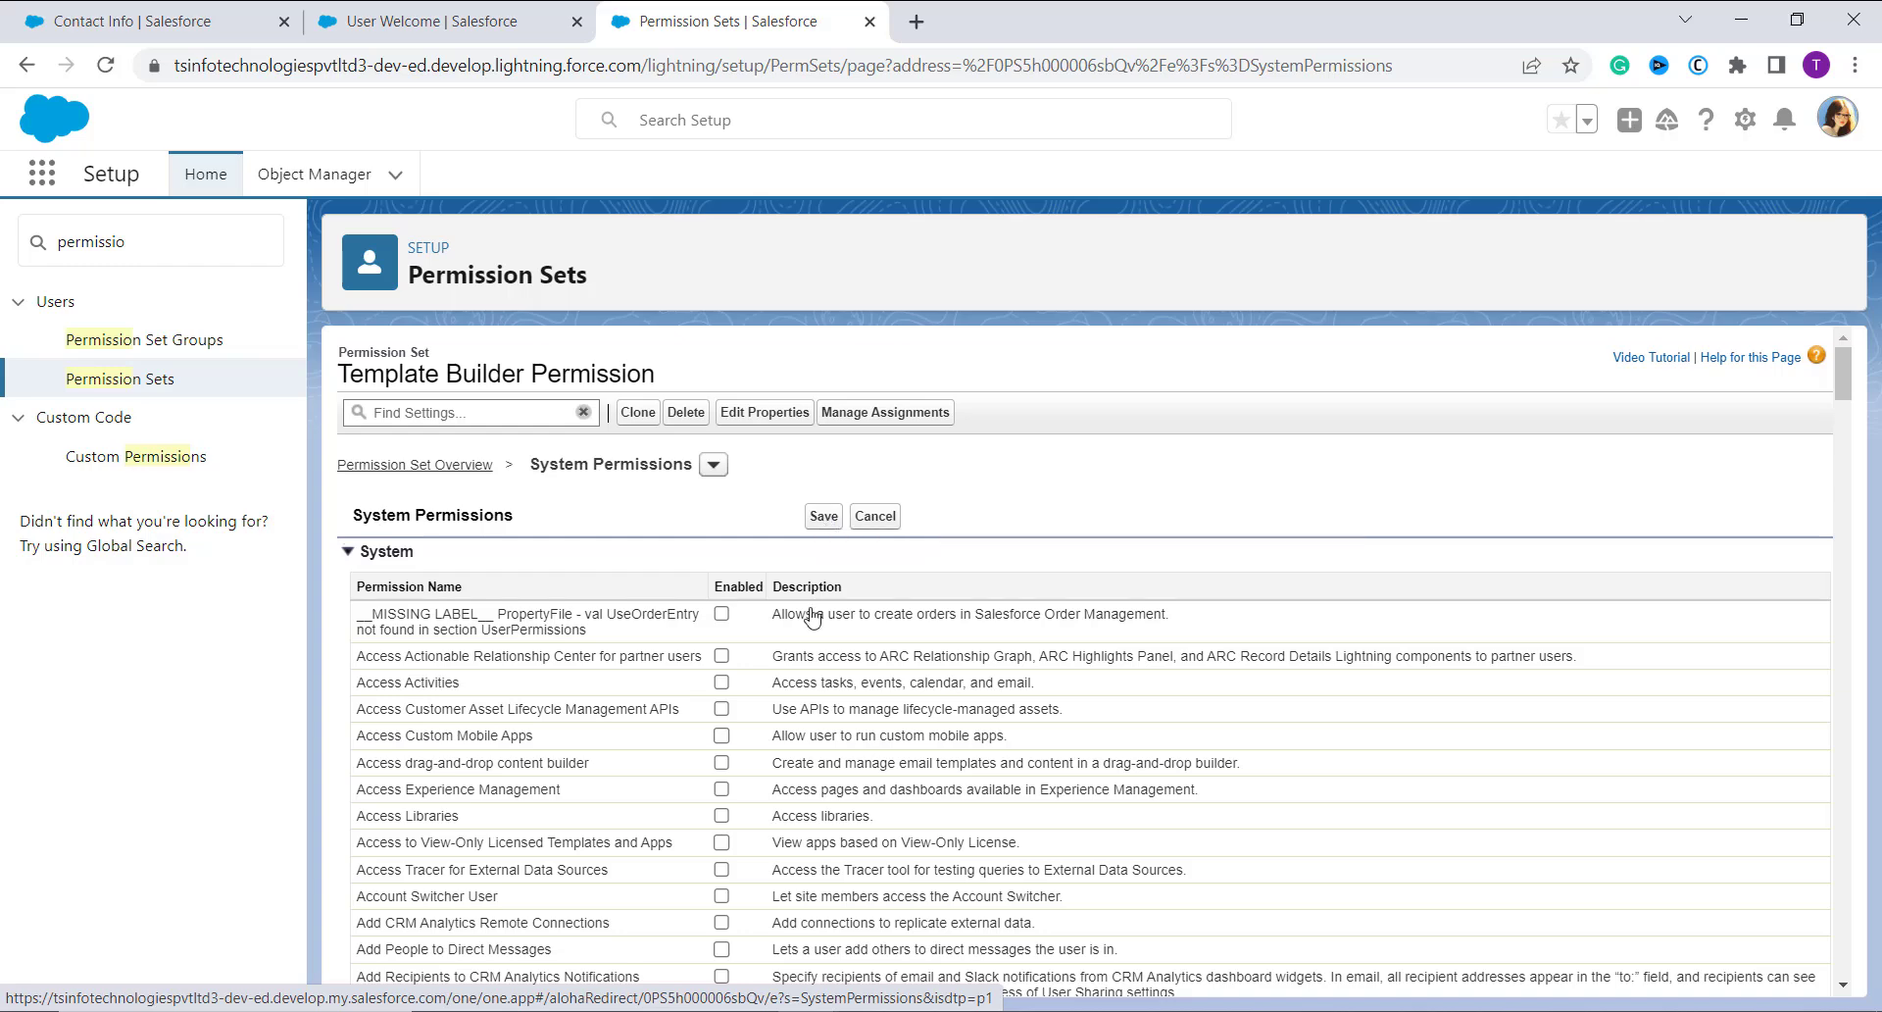
pyautogui.click(721, 763)
pyautogui.click(823, 517)
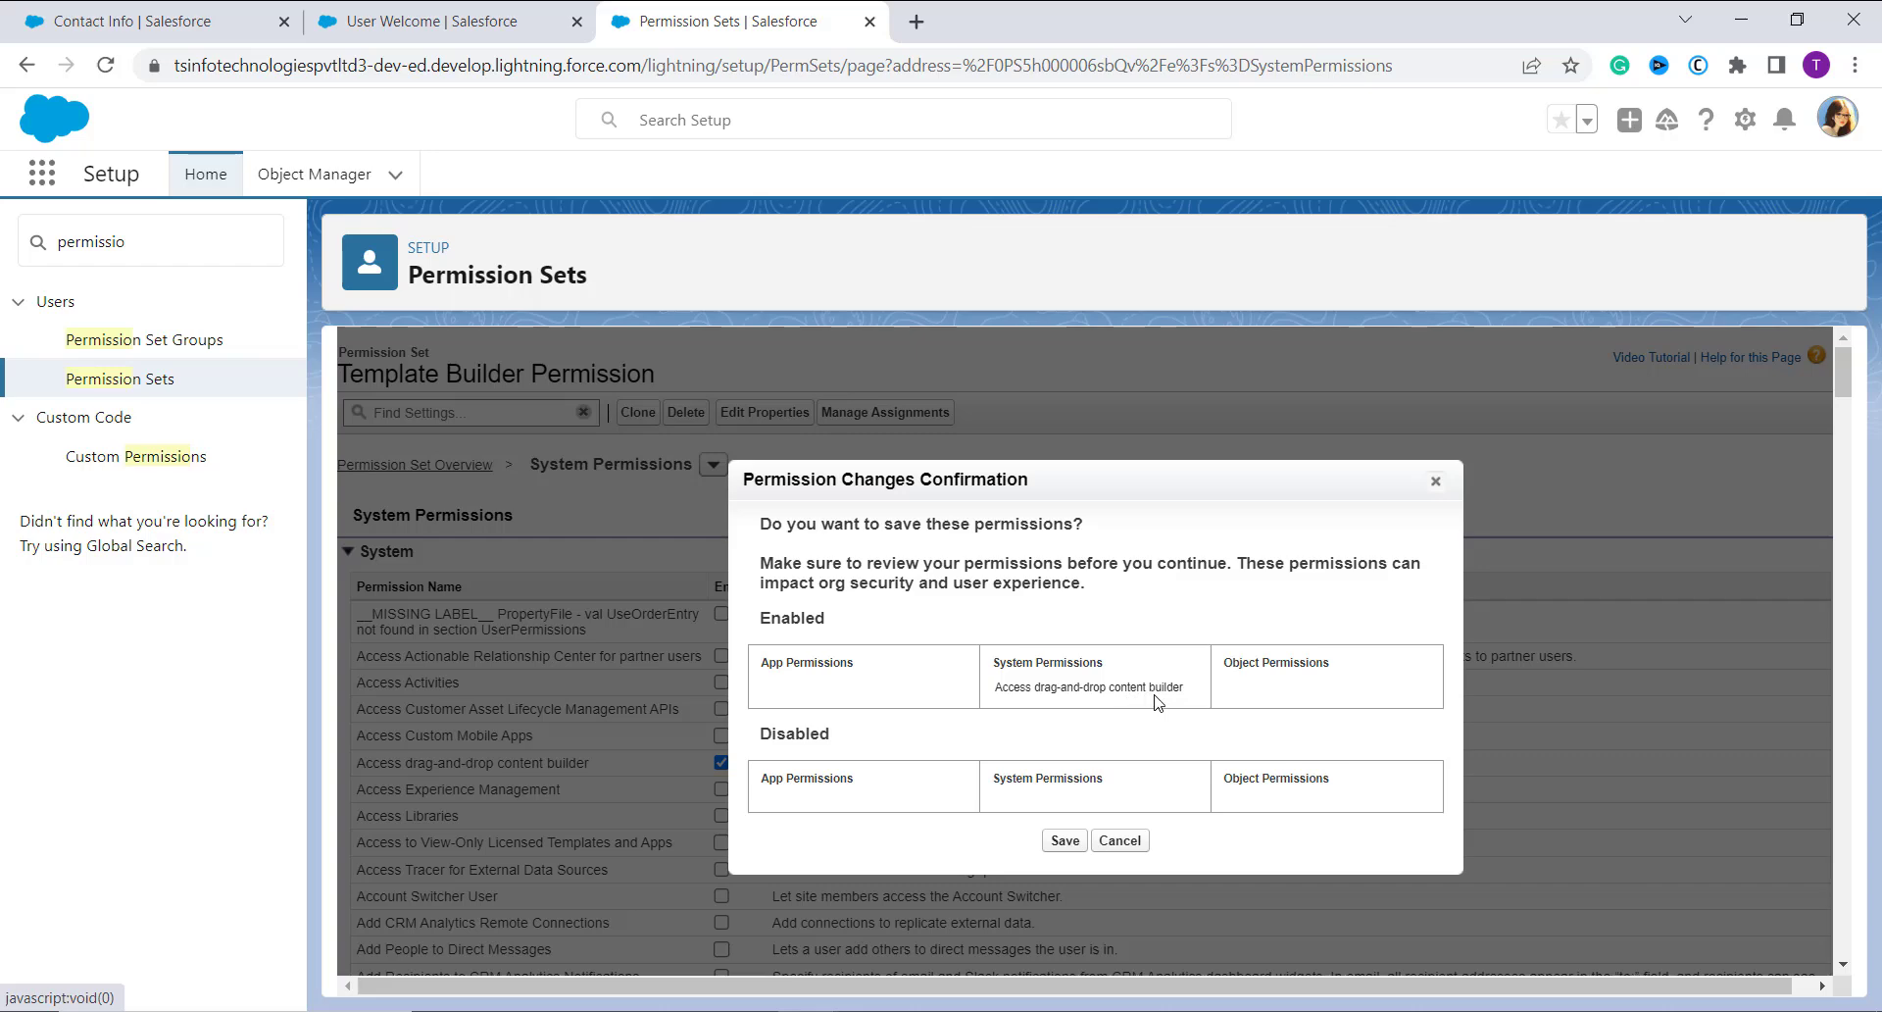
pyautogui.click(1067, 845)
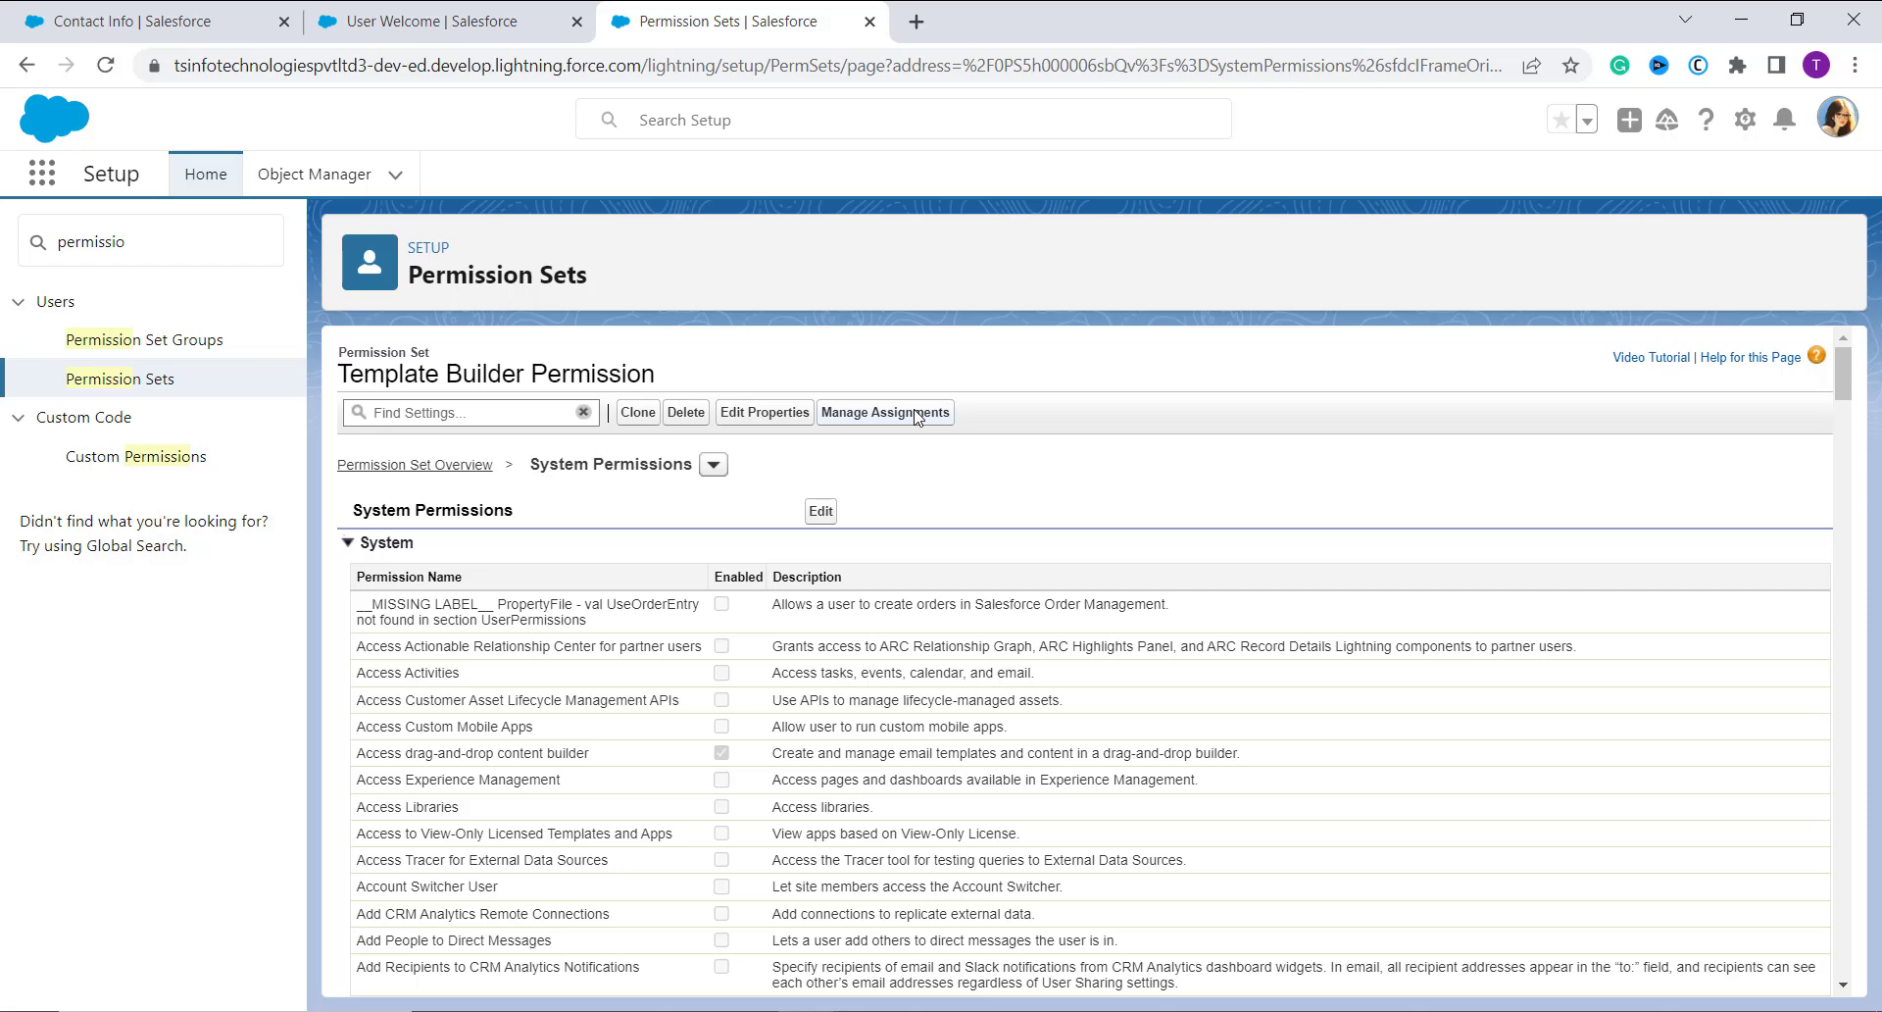
# - Assign the Template Builder Permission set to the System Administrator user with no expiration date
pyautogui.click(916, 414)
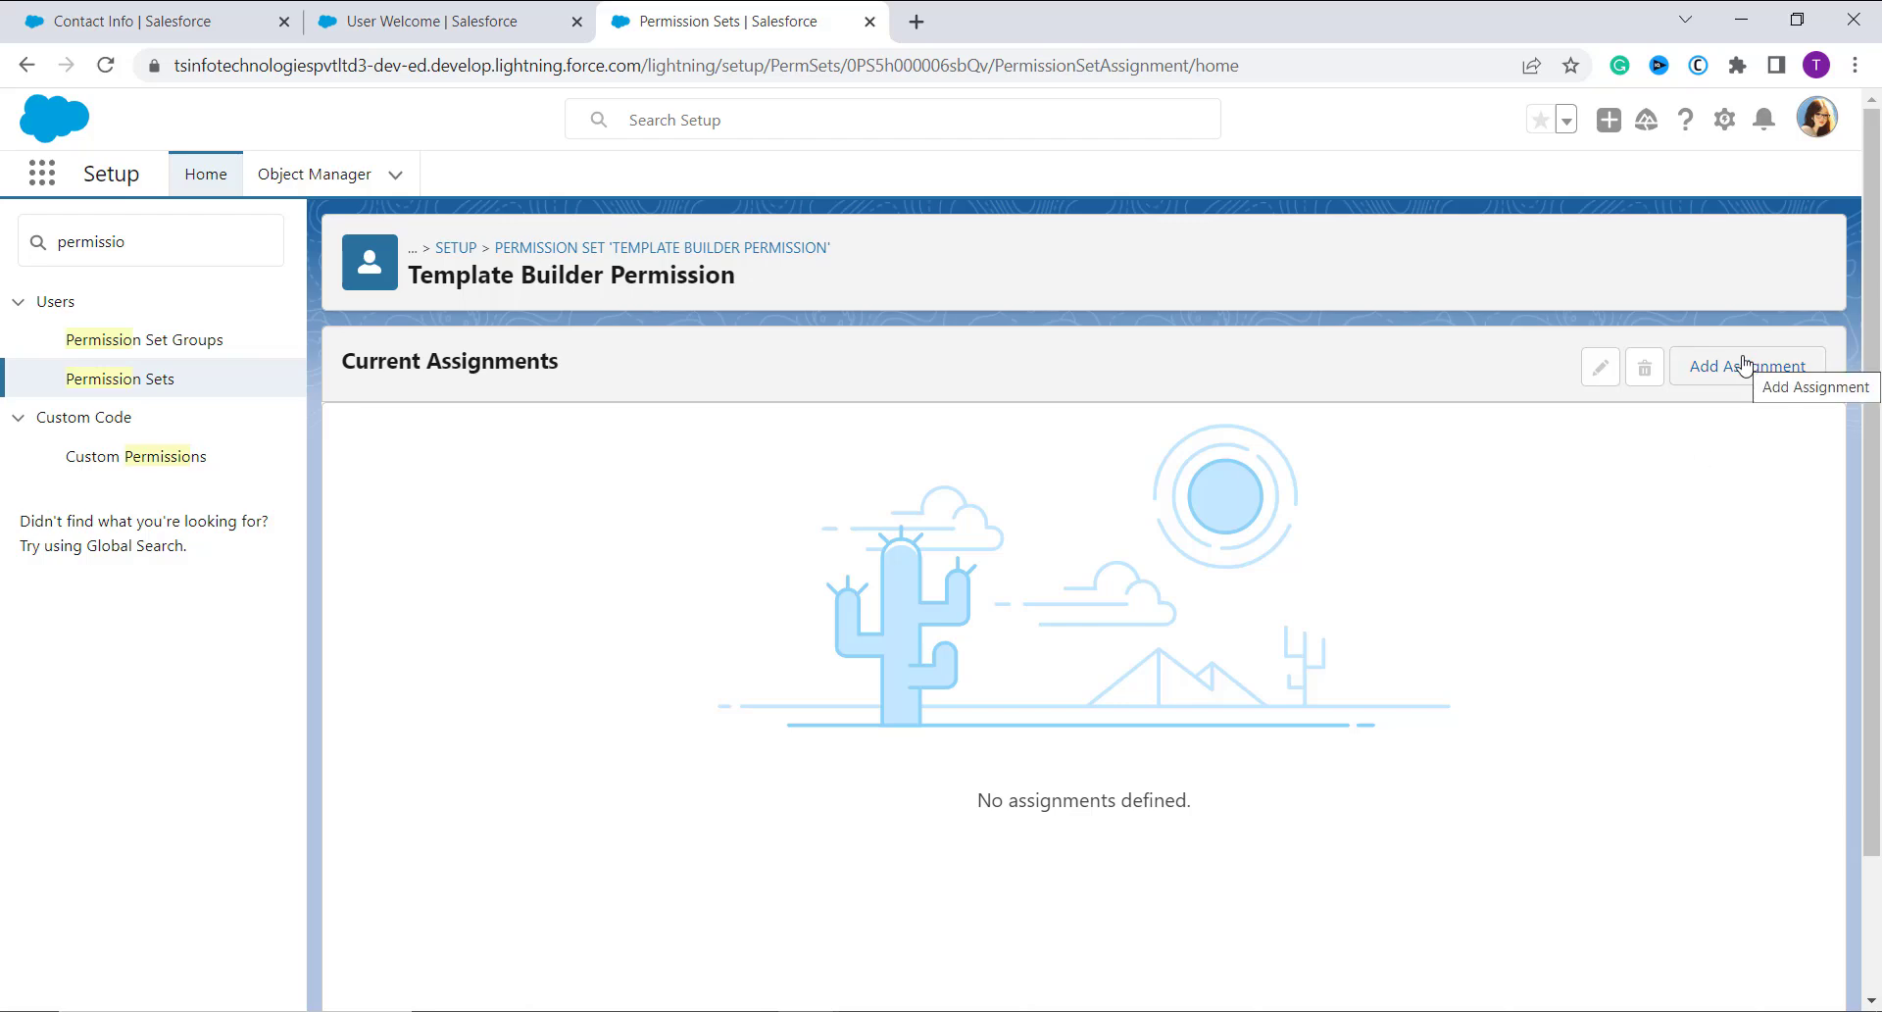
pyautogui.click(1744, 364)
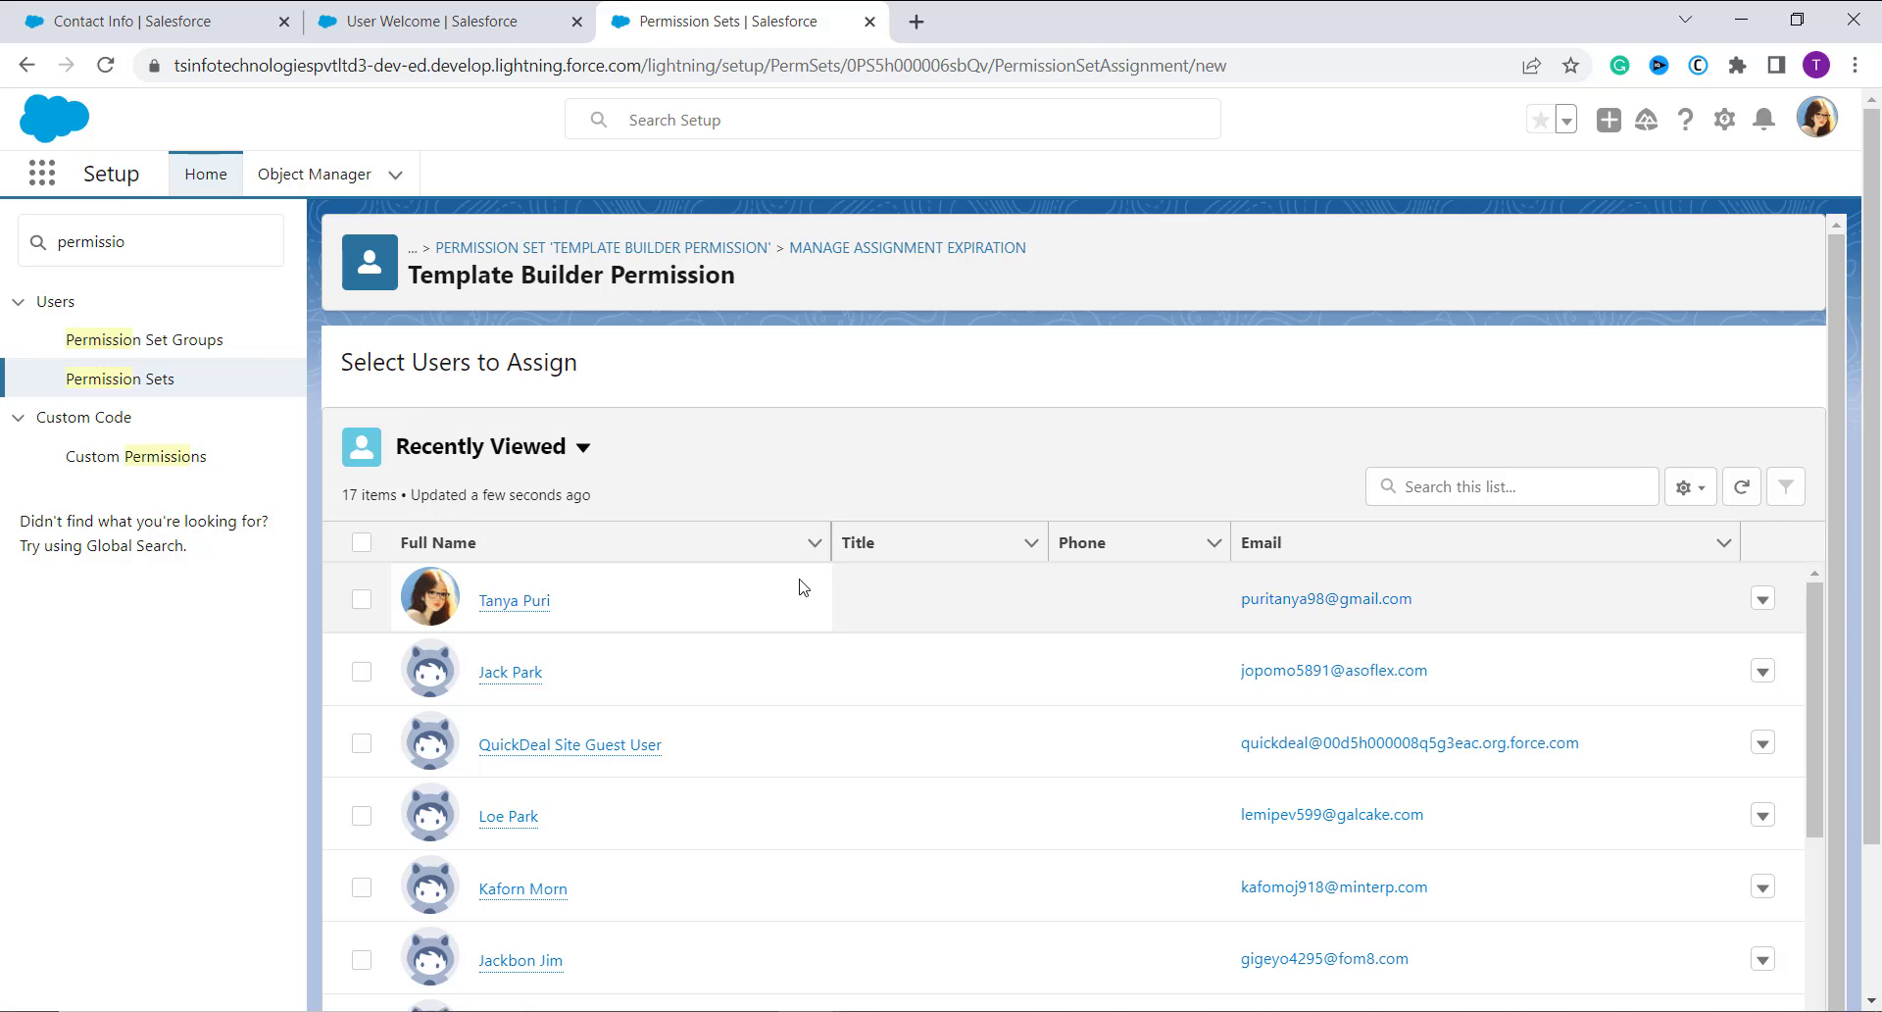
pyautogui.click(361, 599)
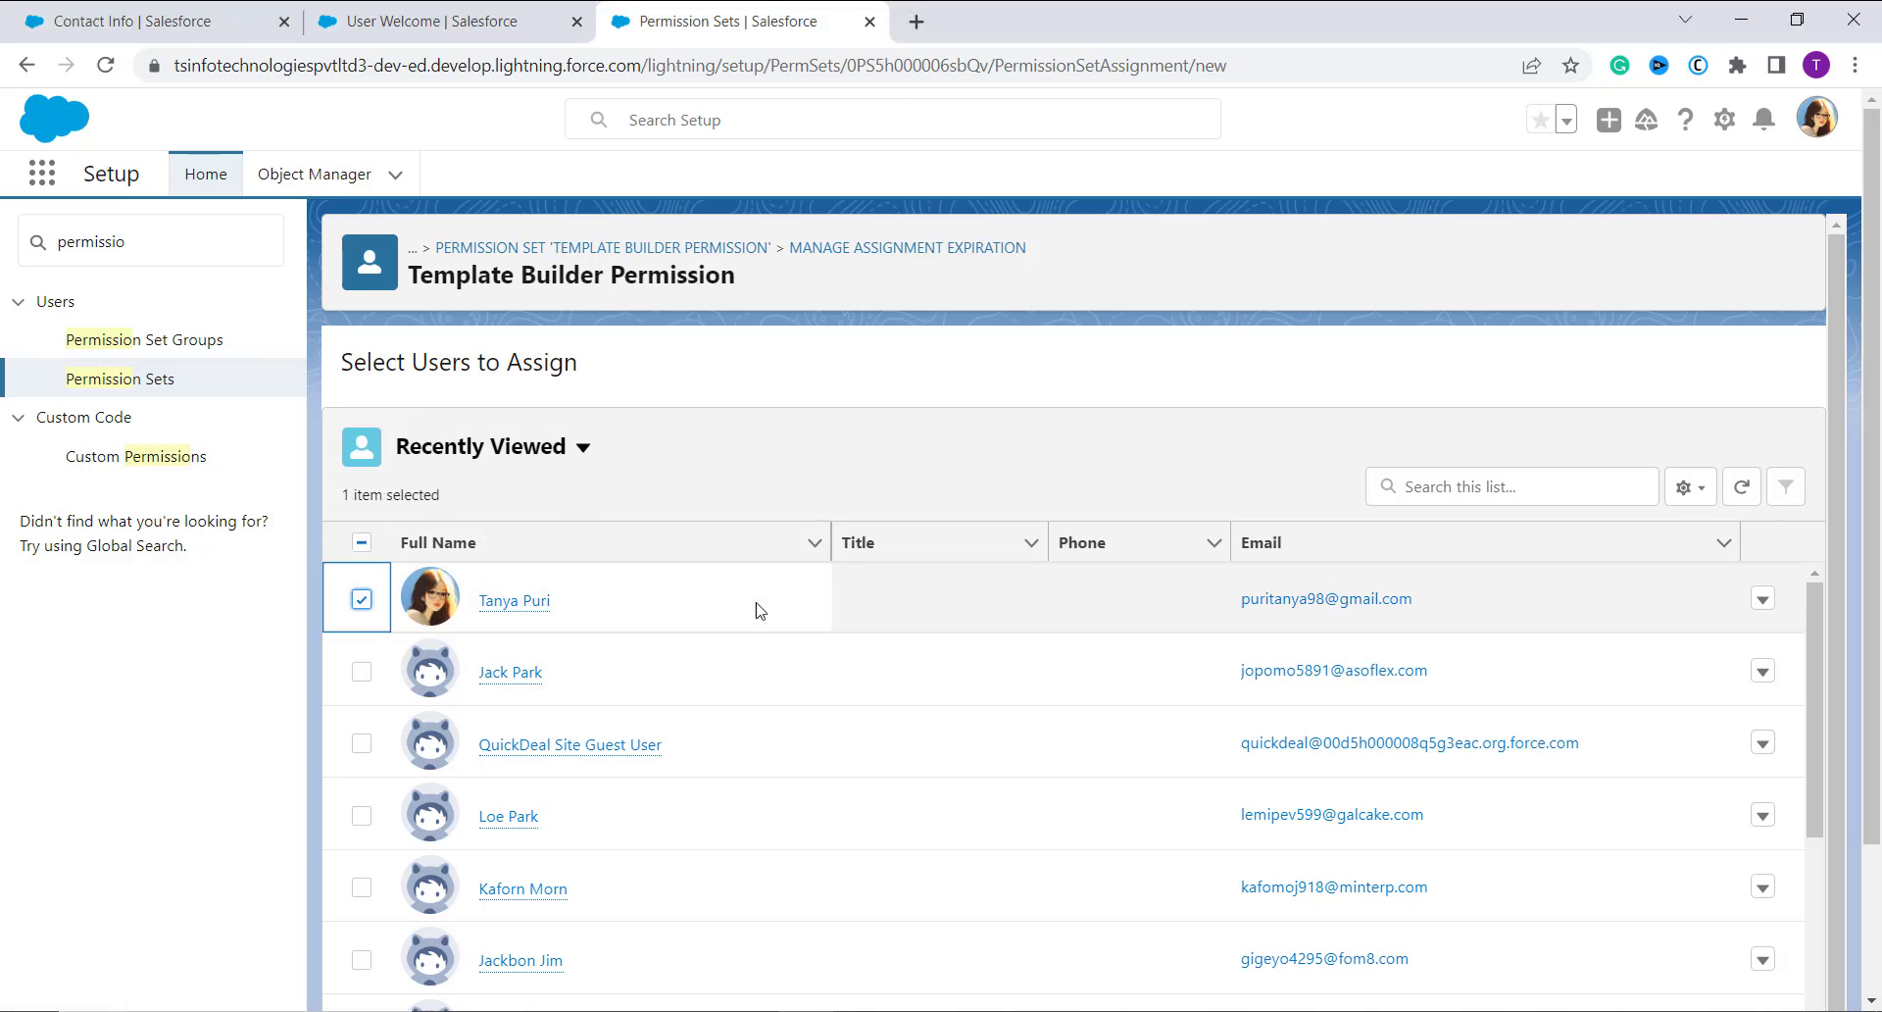
pyautogui.scroll(-5, 1238, 610)
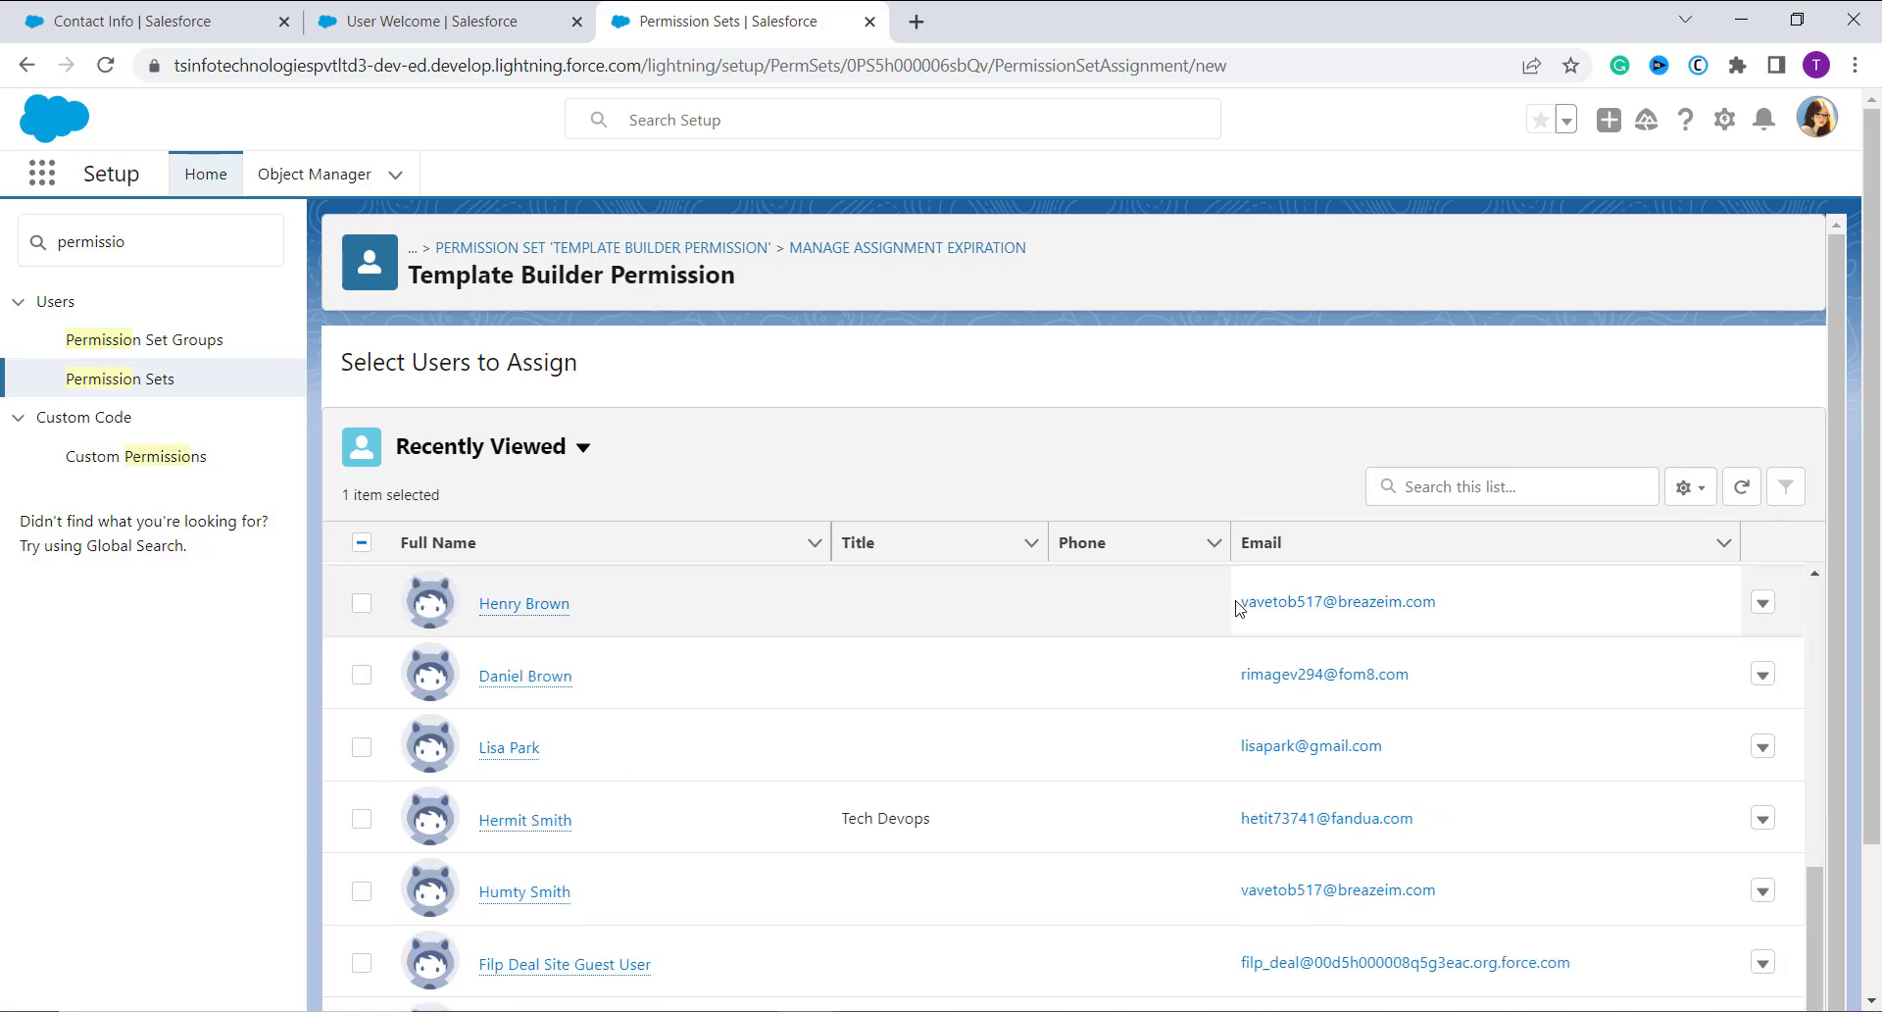
pyautogui.scroll(-1, 1359, 440)
pyautogui.scroll(-2, 1827, 738)
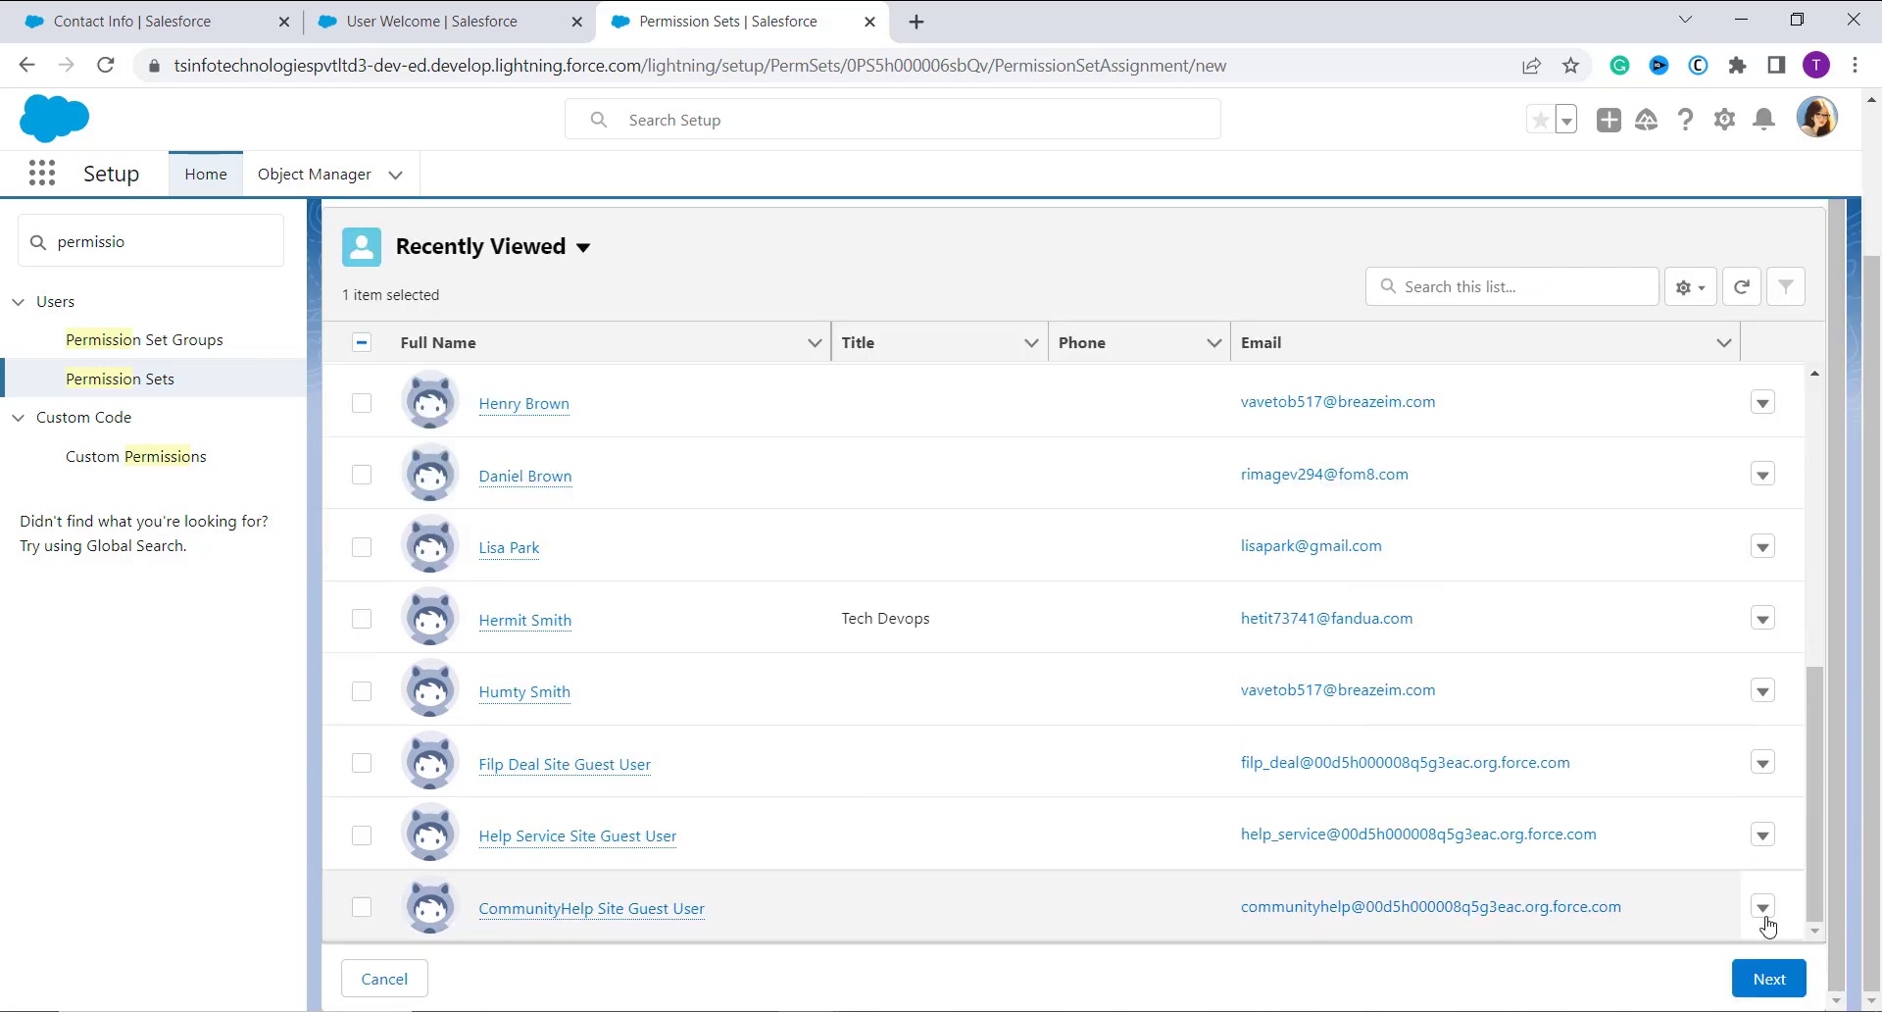
pyautogui.click(1762, 981)
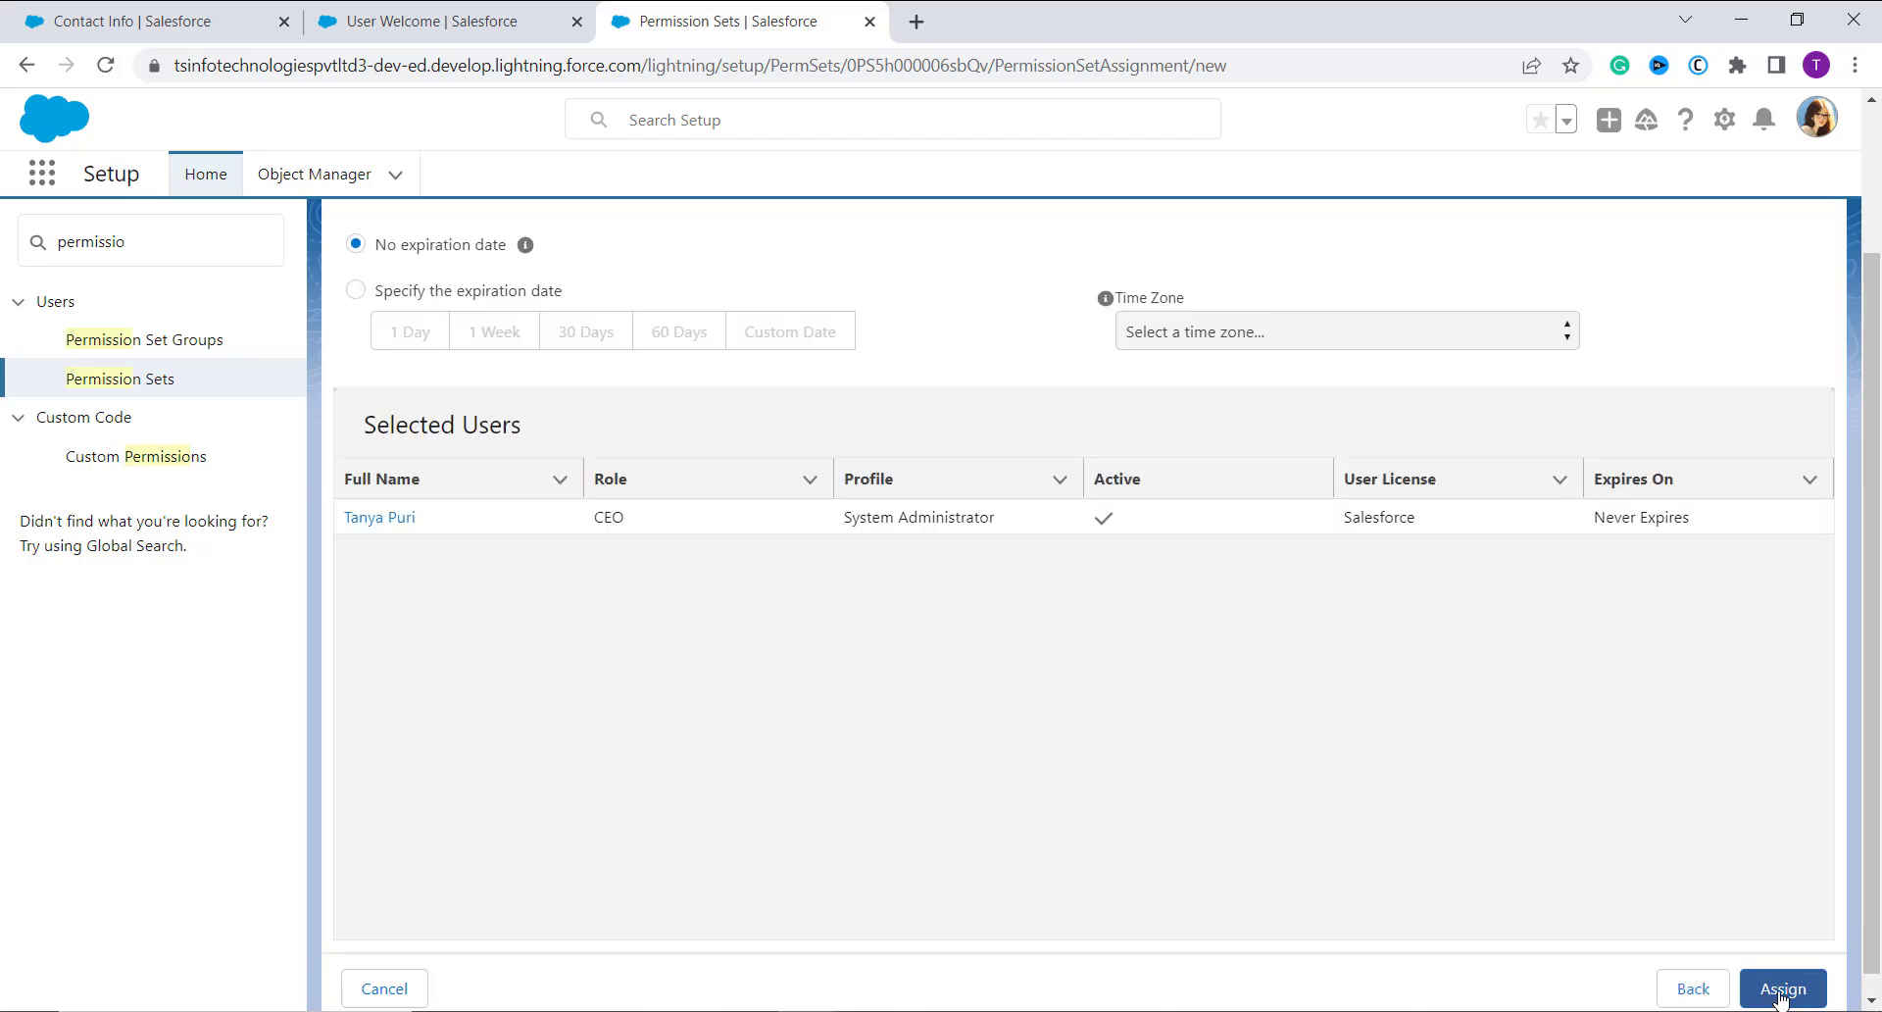
pyautogui.click(1782, 993)
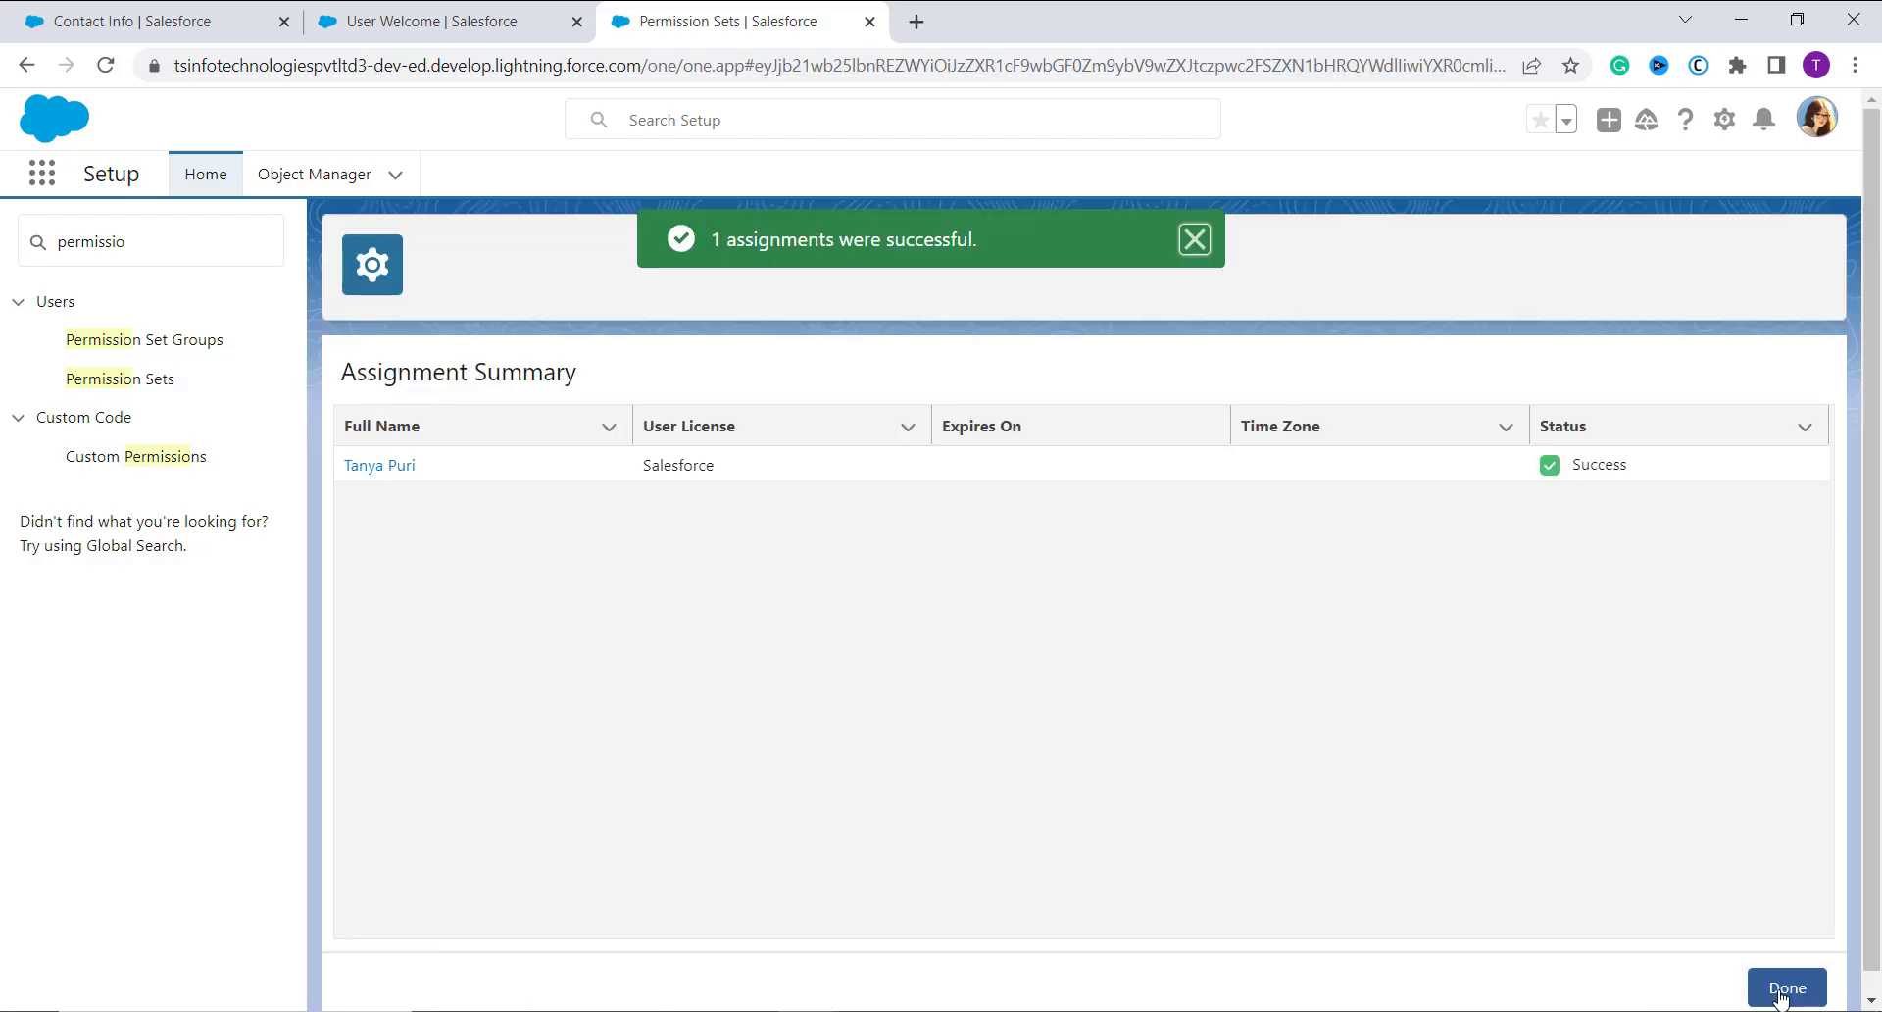
pyautogui.click(1781, 990)
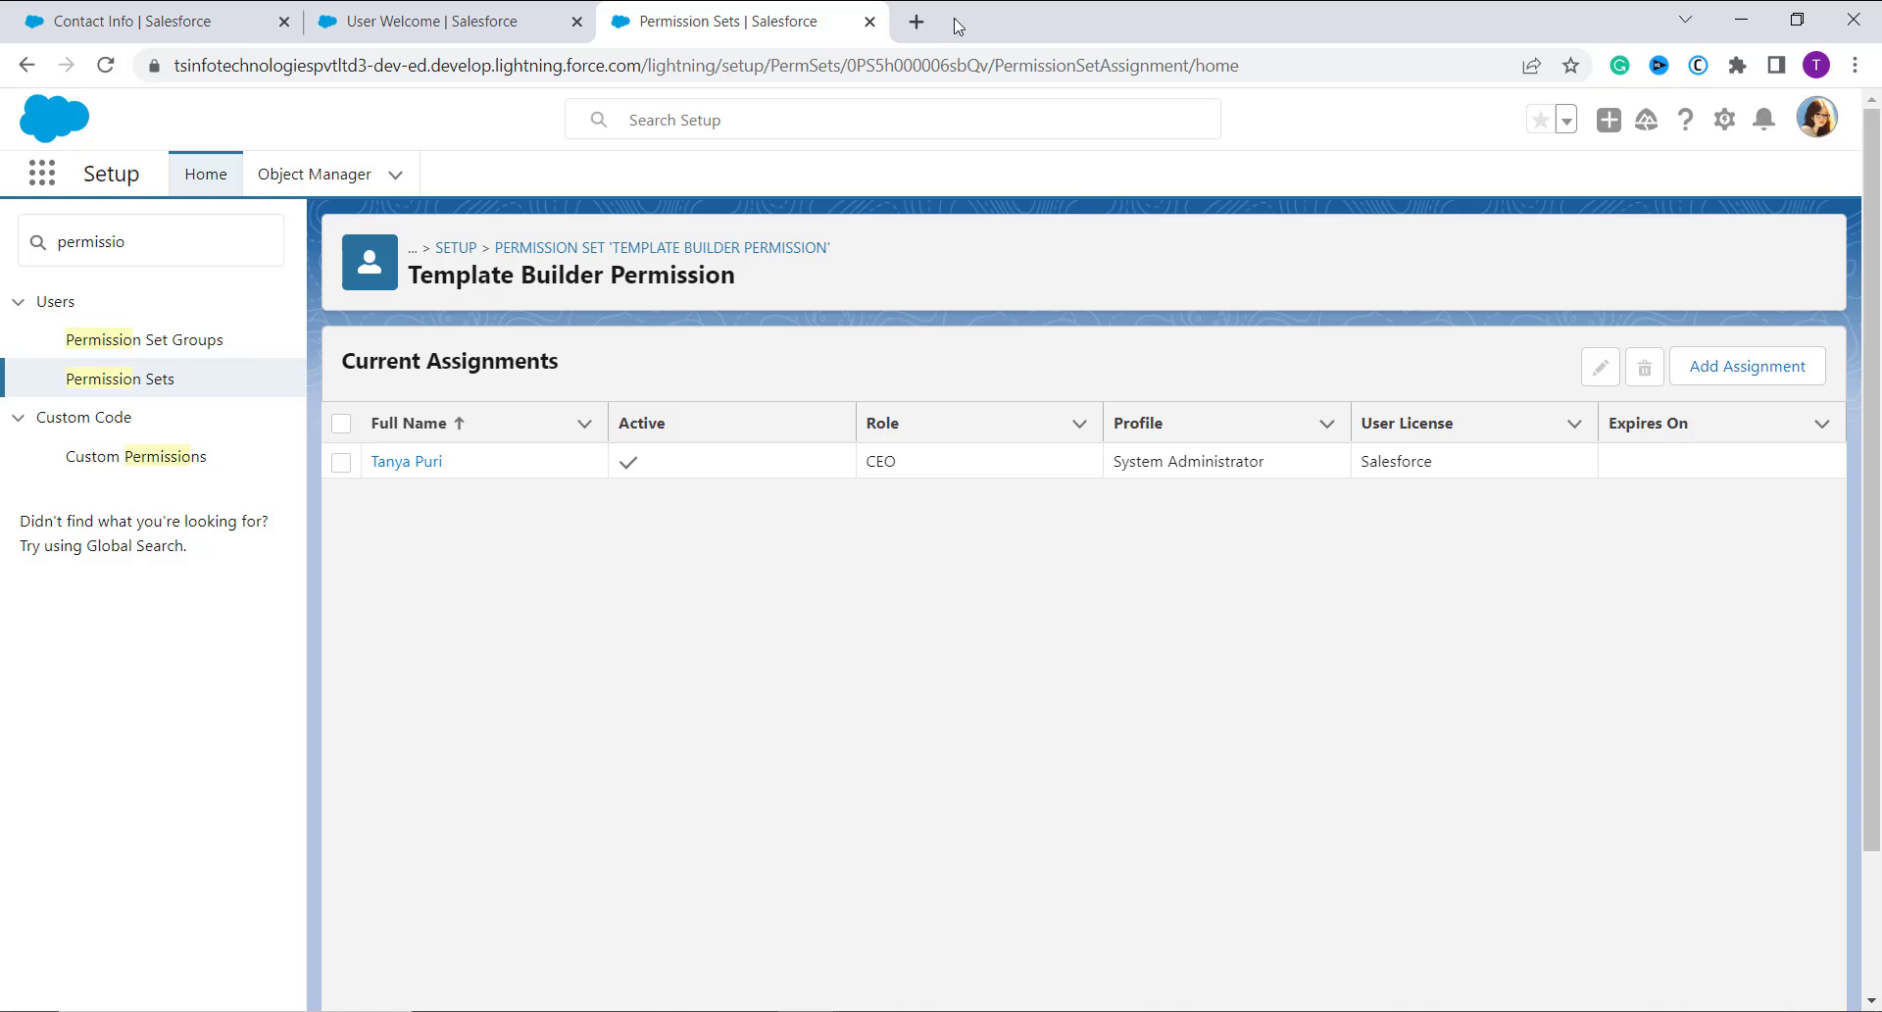
# - Return to the User Welcome template, reload its page and open the template in the Email Template Builder
pyautogui.click(431, 24)
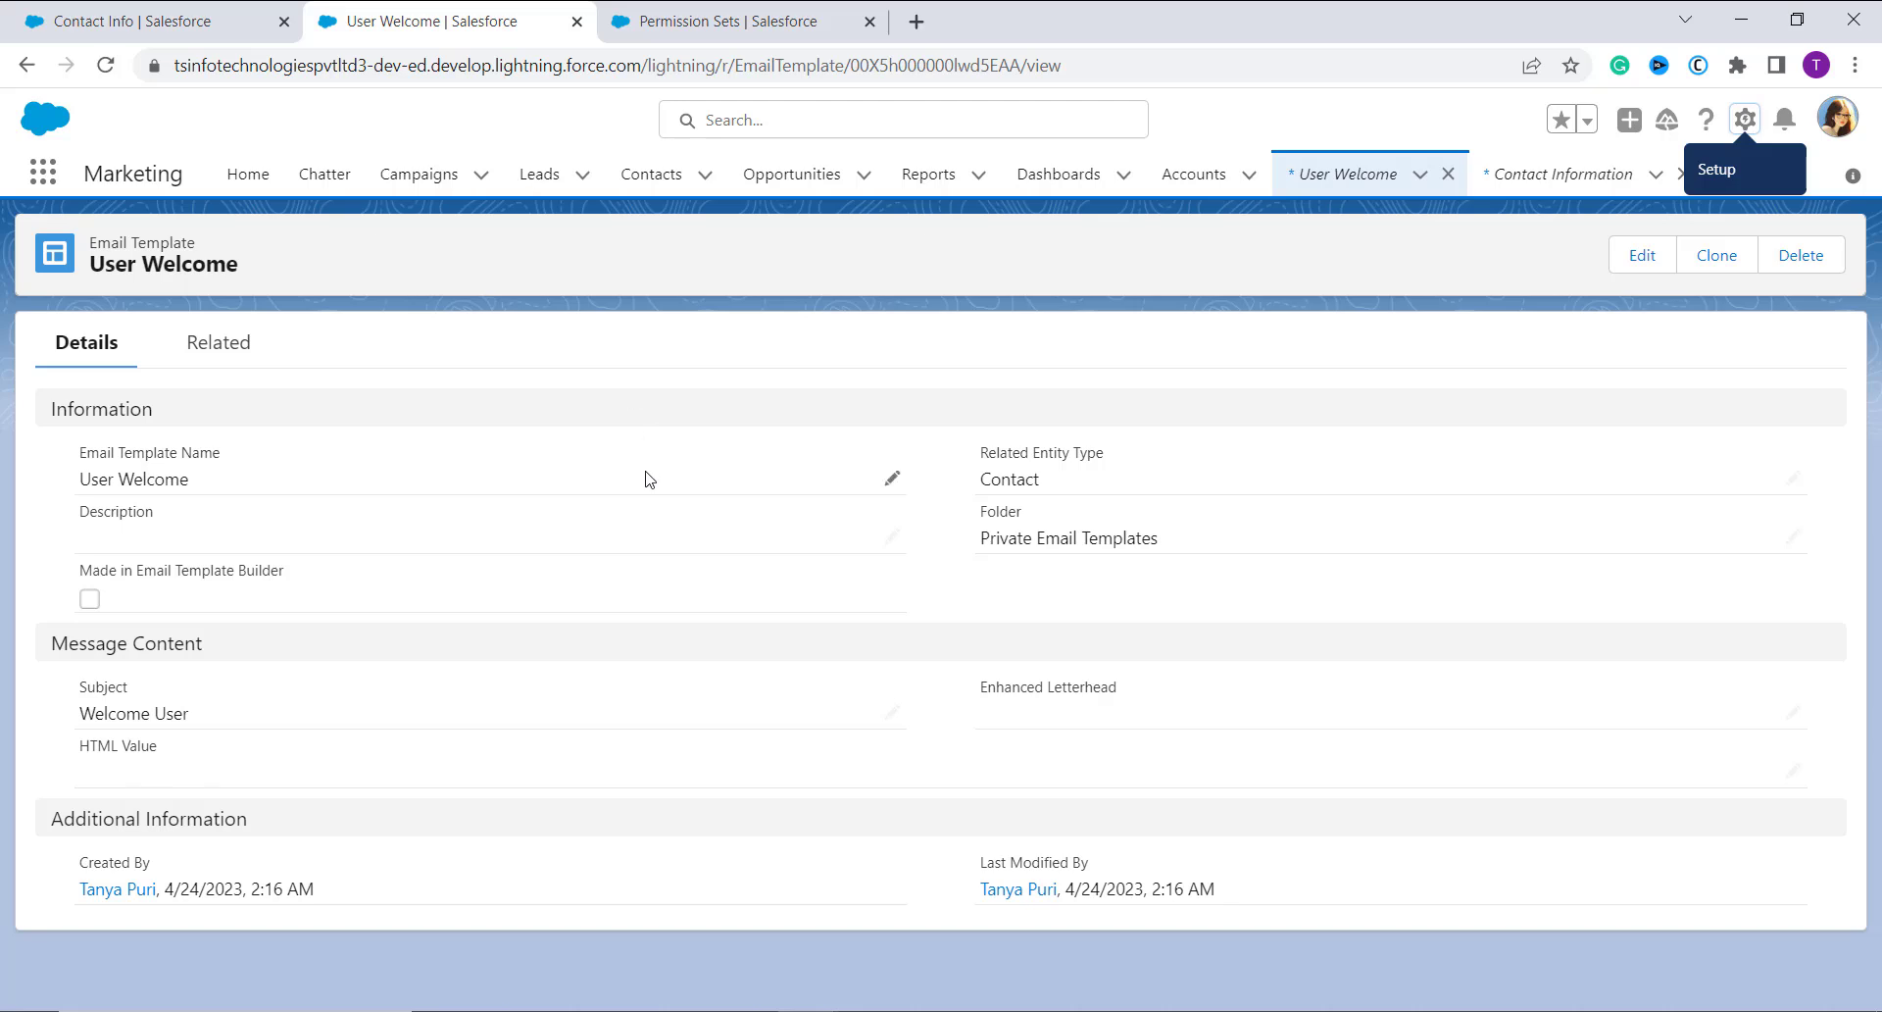
pyautogui.click(105, 66)
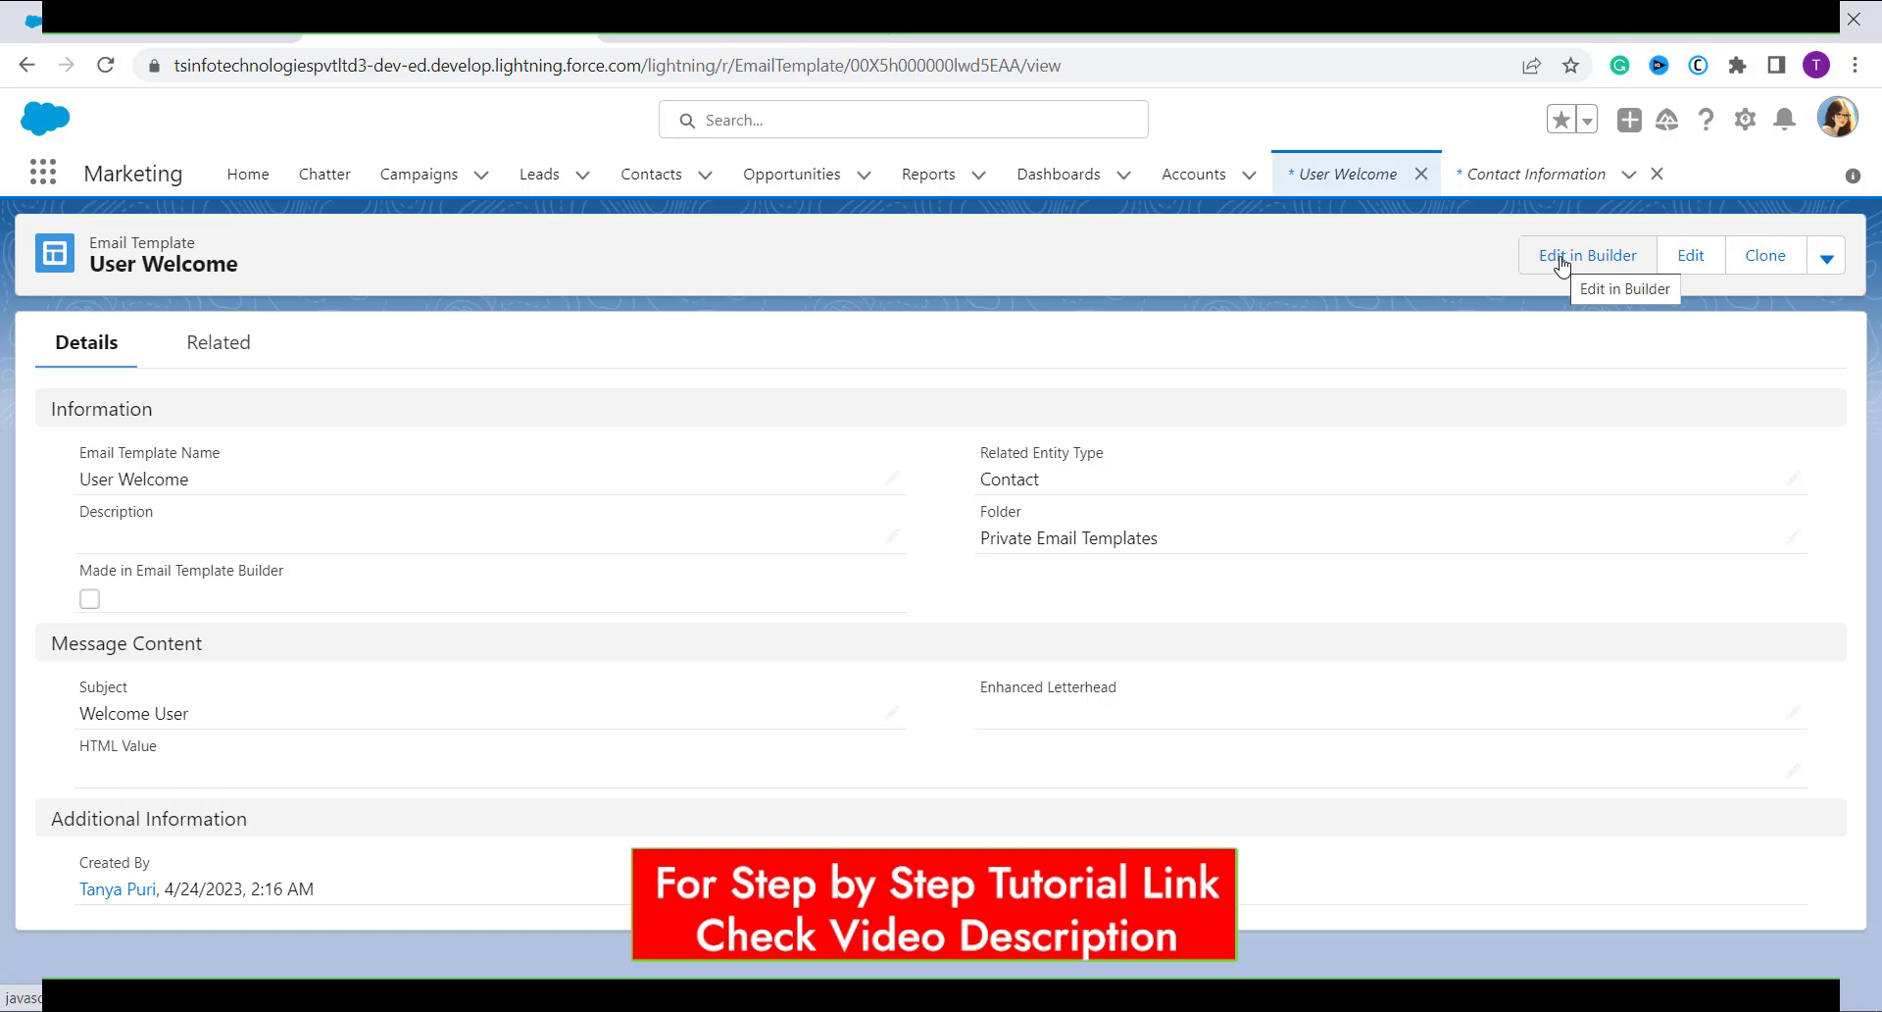
pyautogui.click(1562, 263)
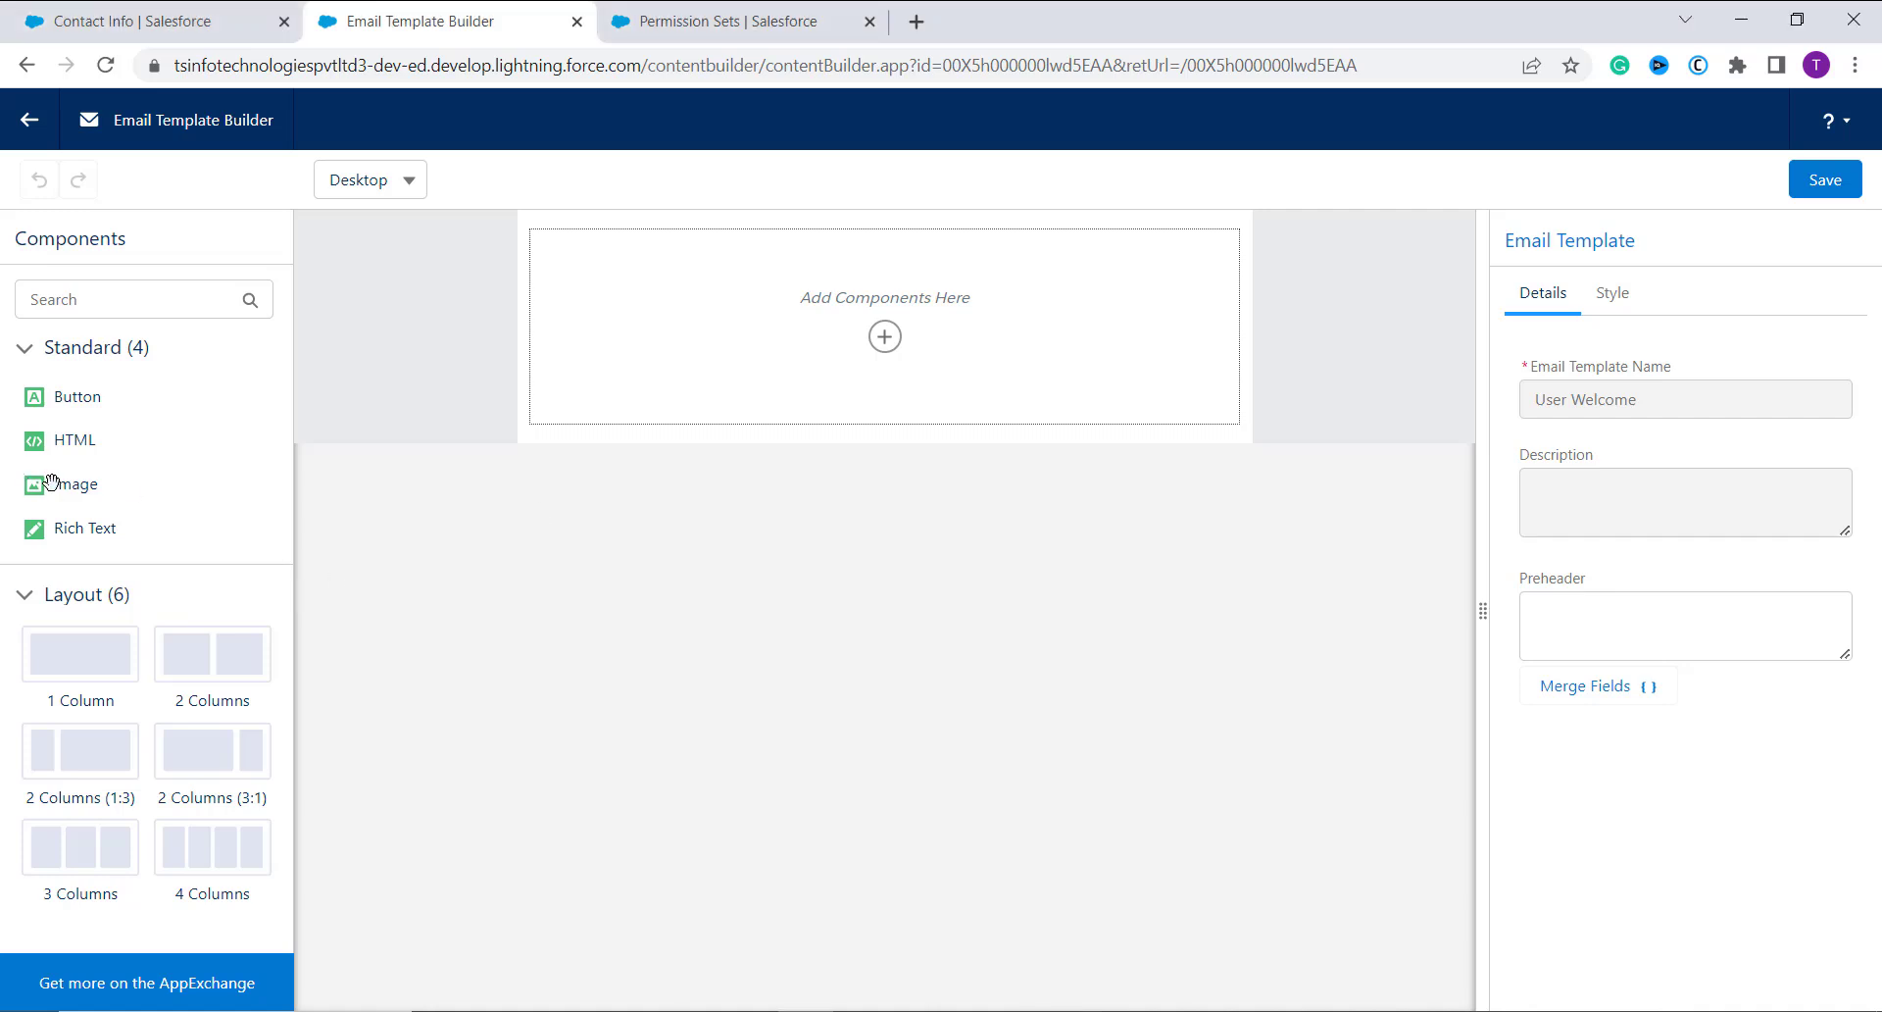
# - Add an Image component to the empty template and insert the logo PNG dated Mar 6, 2023 from the owned files
pyautogui.moveTo(52, 481); pyautogui.dragTo(784, 267)
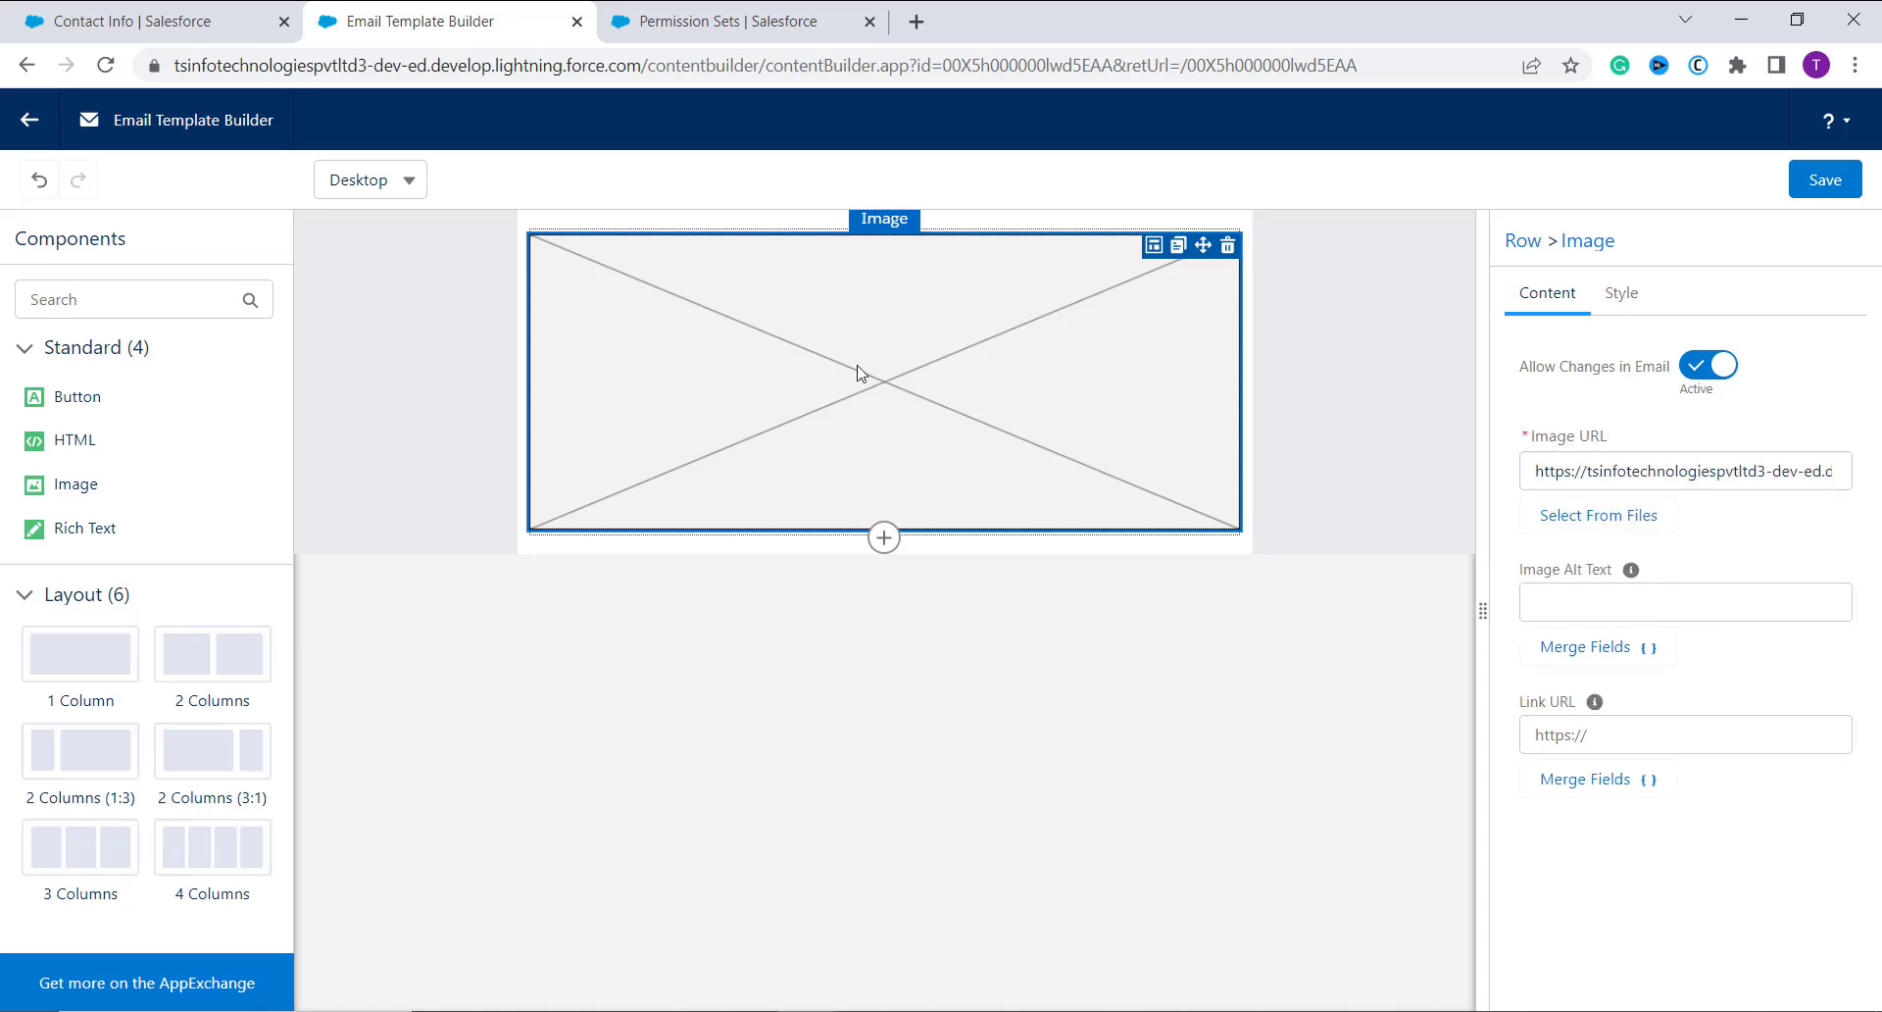
pyautogui.click(1592, 530)
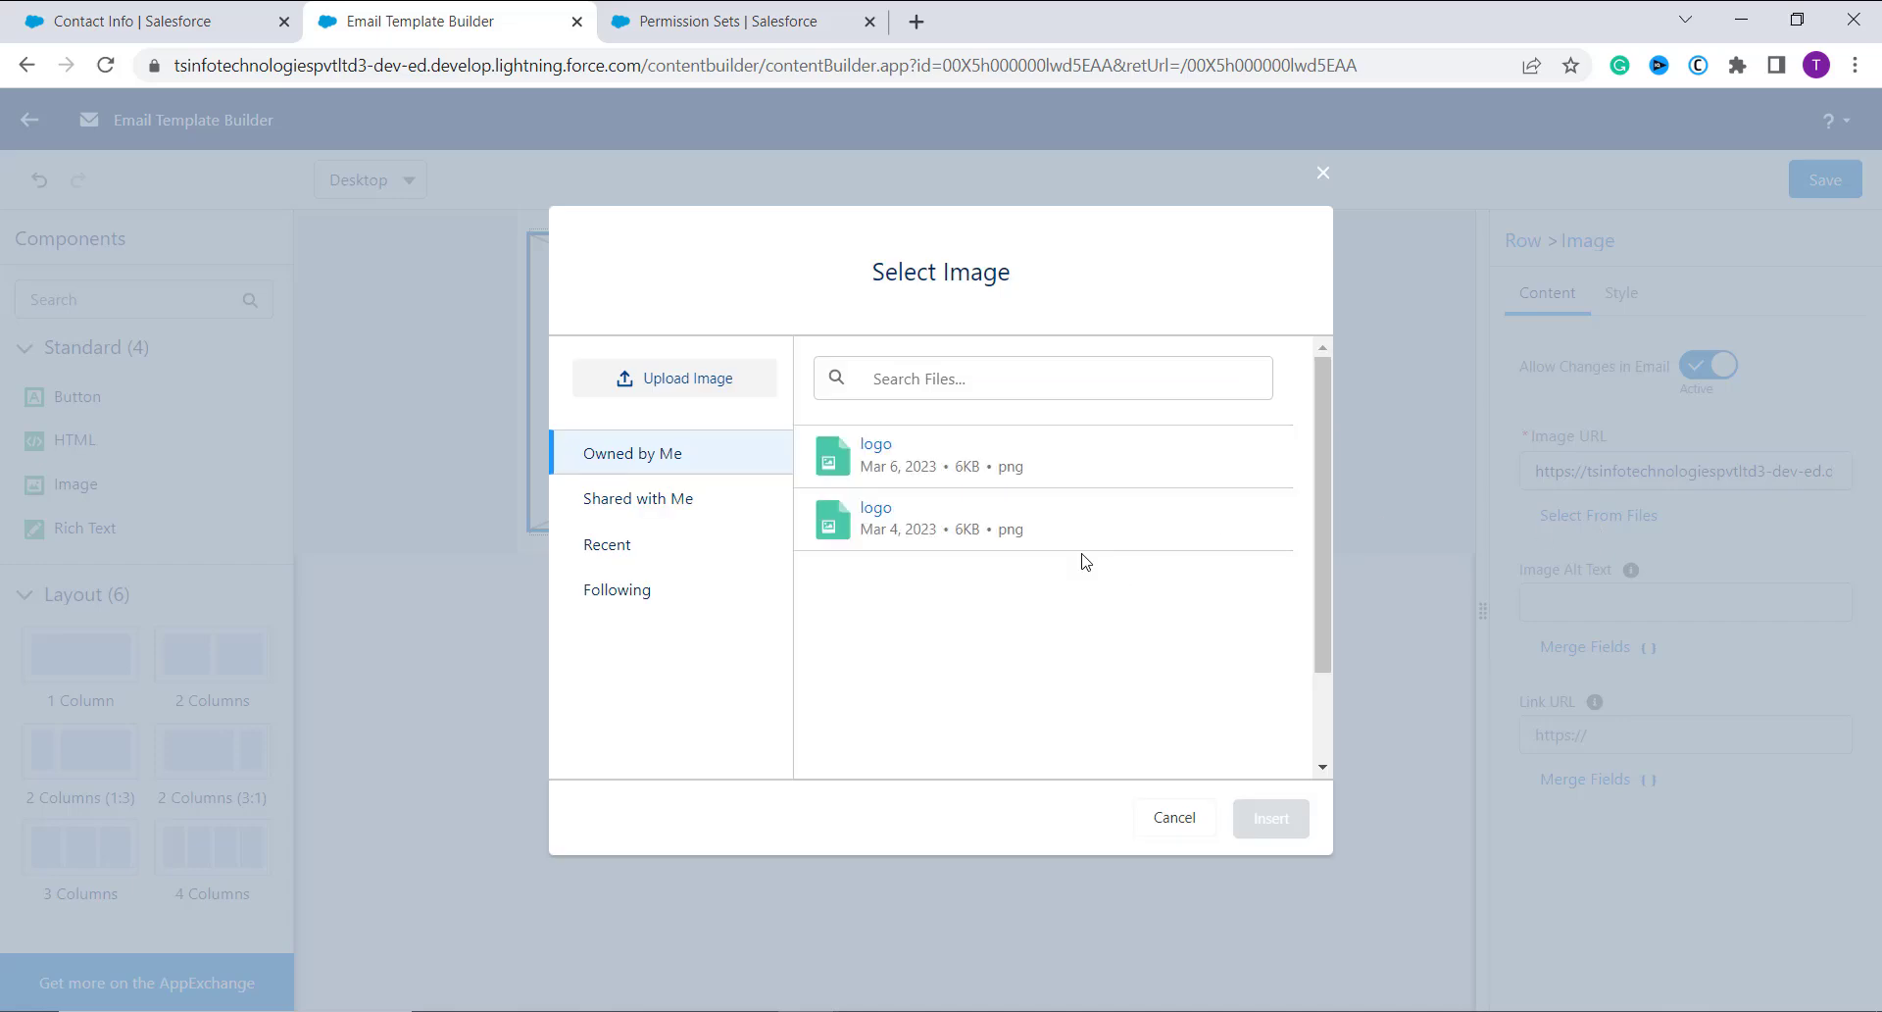
pyautogui.click(833, 478)
pyautogui.click(1261, 829)
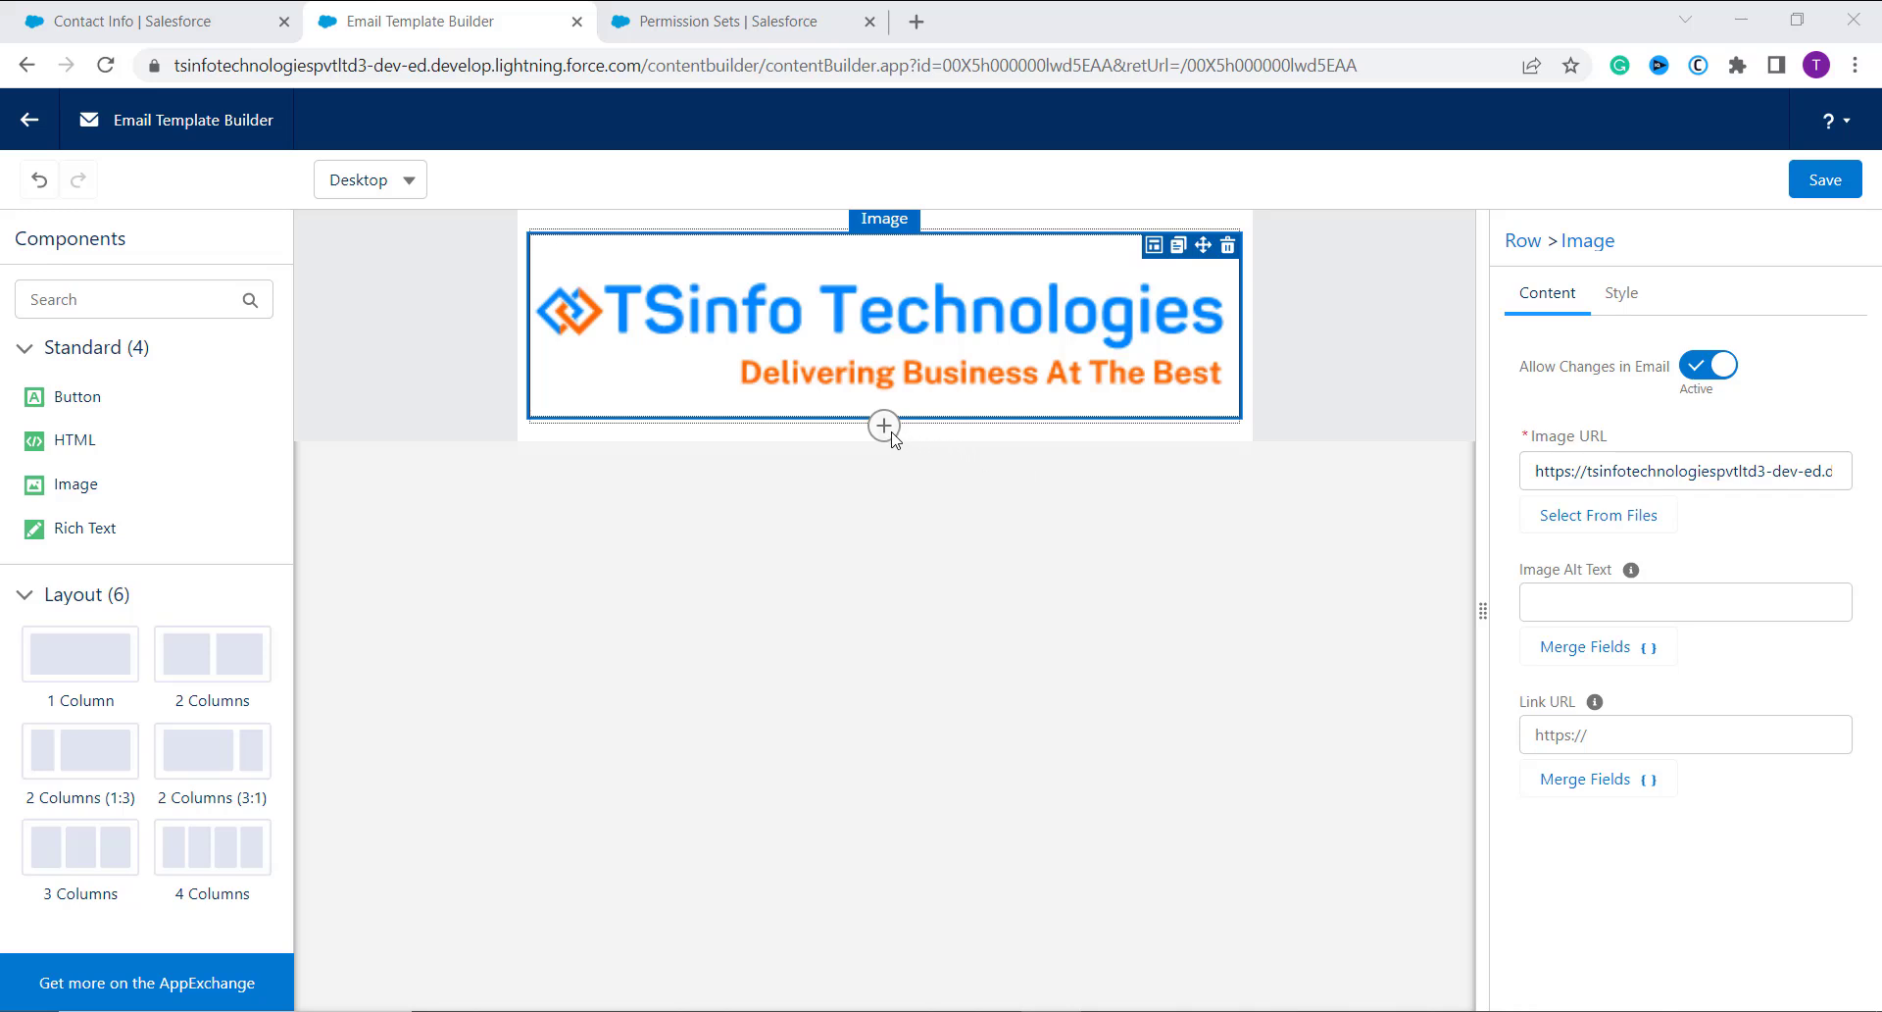
# - Add a Rich Text component below the logo and replace its placeholder text with "Welcome User"
pyautogui.click(113, 531)
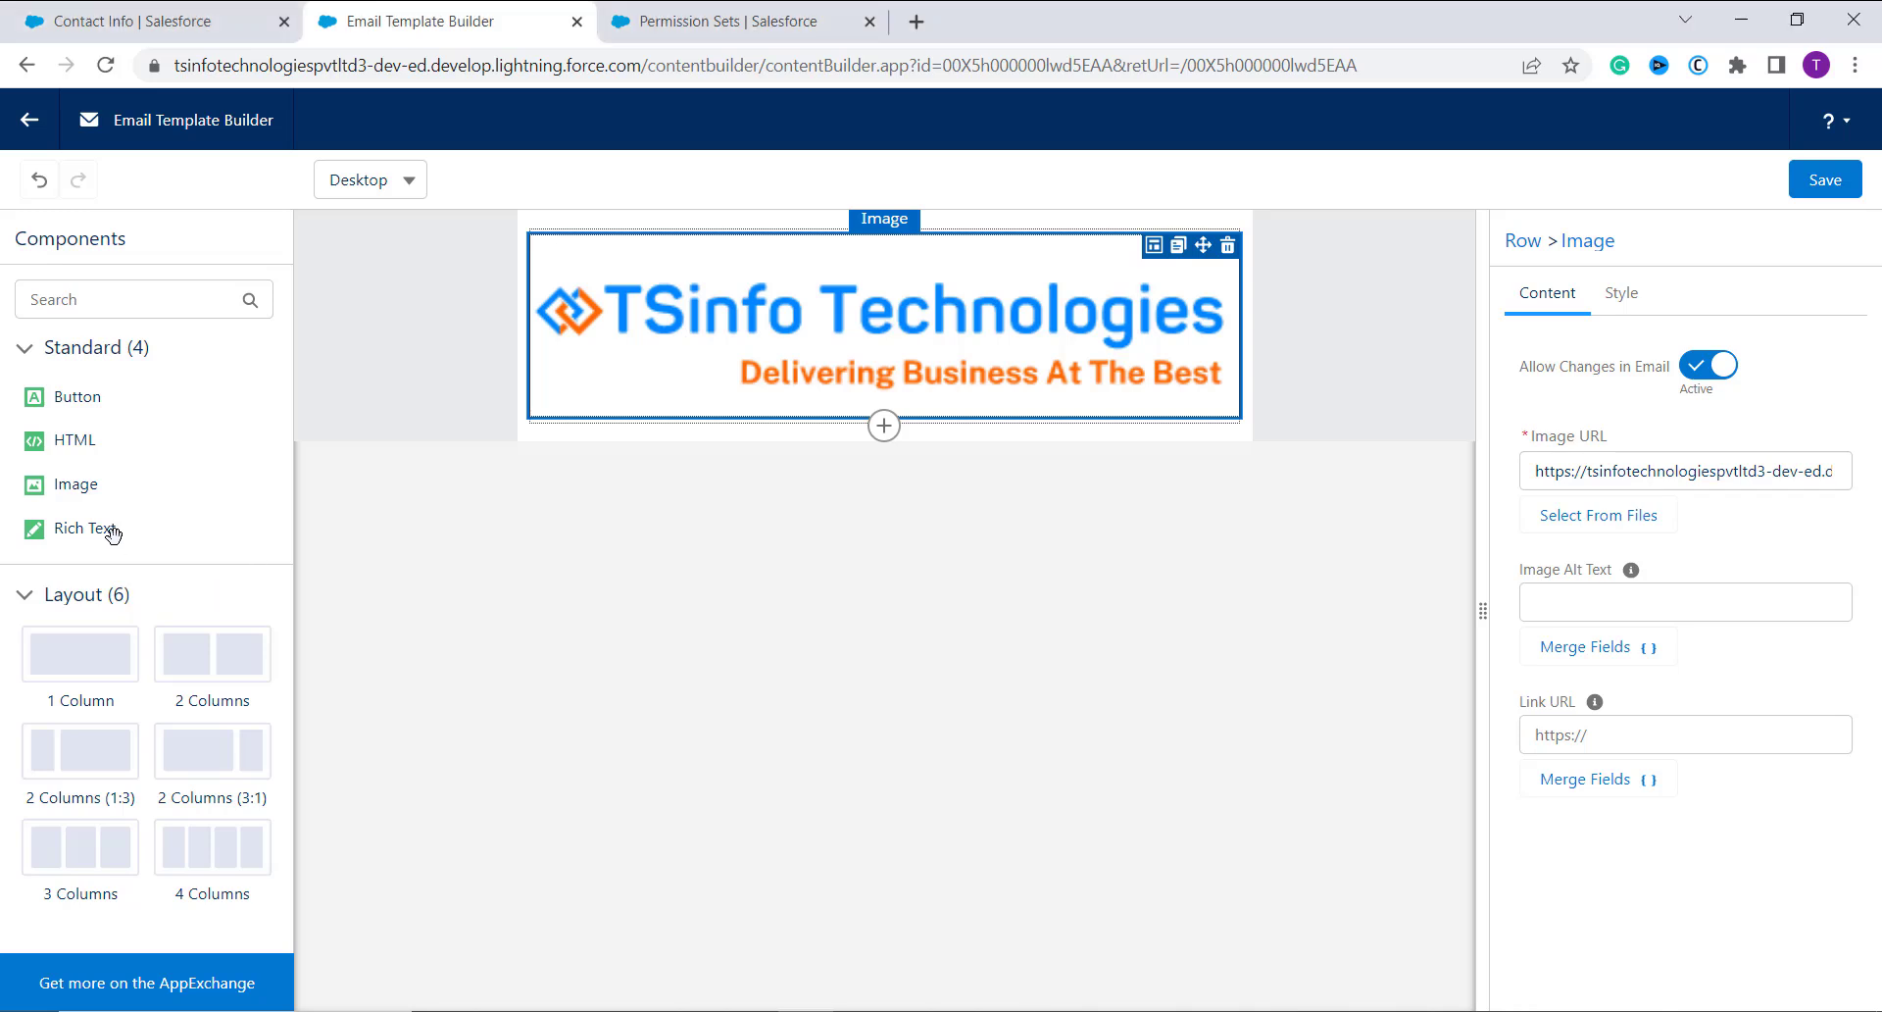
pyautogui.moveTo(112, 533); pyautogui.dragTo(806, 424)
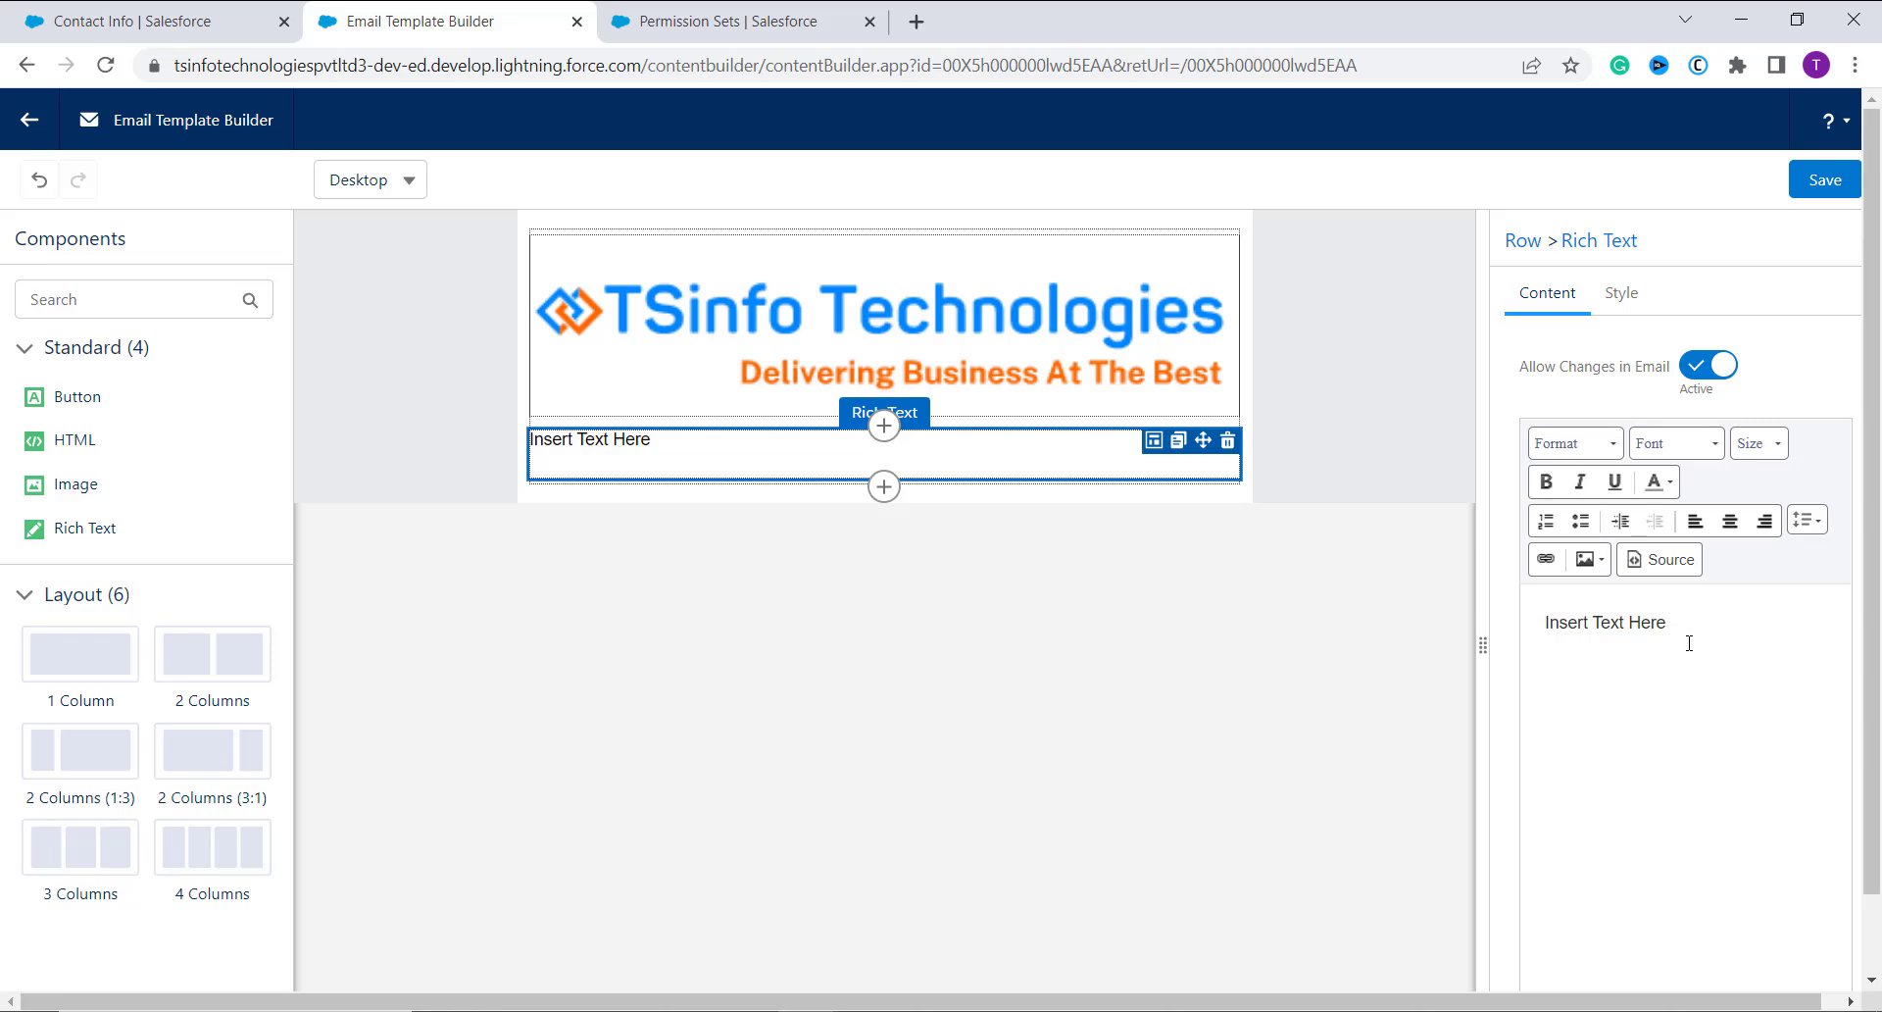
pyautogui.click(1689, 643)
pyautogui.press('BackSpace')
pyautogui.press('BackSpace')
pyautogui.press('BackSpace')
pyautogui.press('BackSpace')
pyautogui.press('BackSpace')
pyautogui.press('BackSpace')
pyautogui.press('BackSpace')
pyautogui.press('BackSpace')
pyautogui.press('BackSpace')
pyautogui.press('BackSpace')
pyautogui.press('BackSpace')
pyautogui.press('BackSpace')
pyautogui.press('BackSpace')
pyautogui.press('BackSpace')
pyautogui.press('BackSpace')
pyautogui.press('BackSpace')
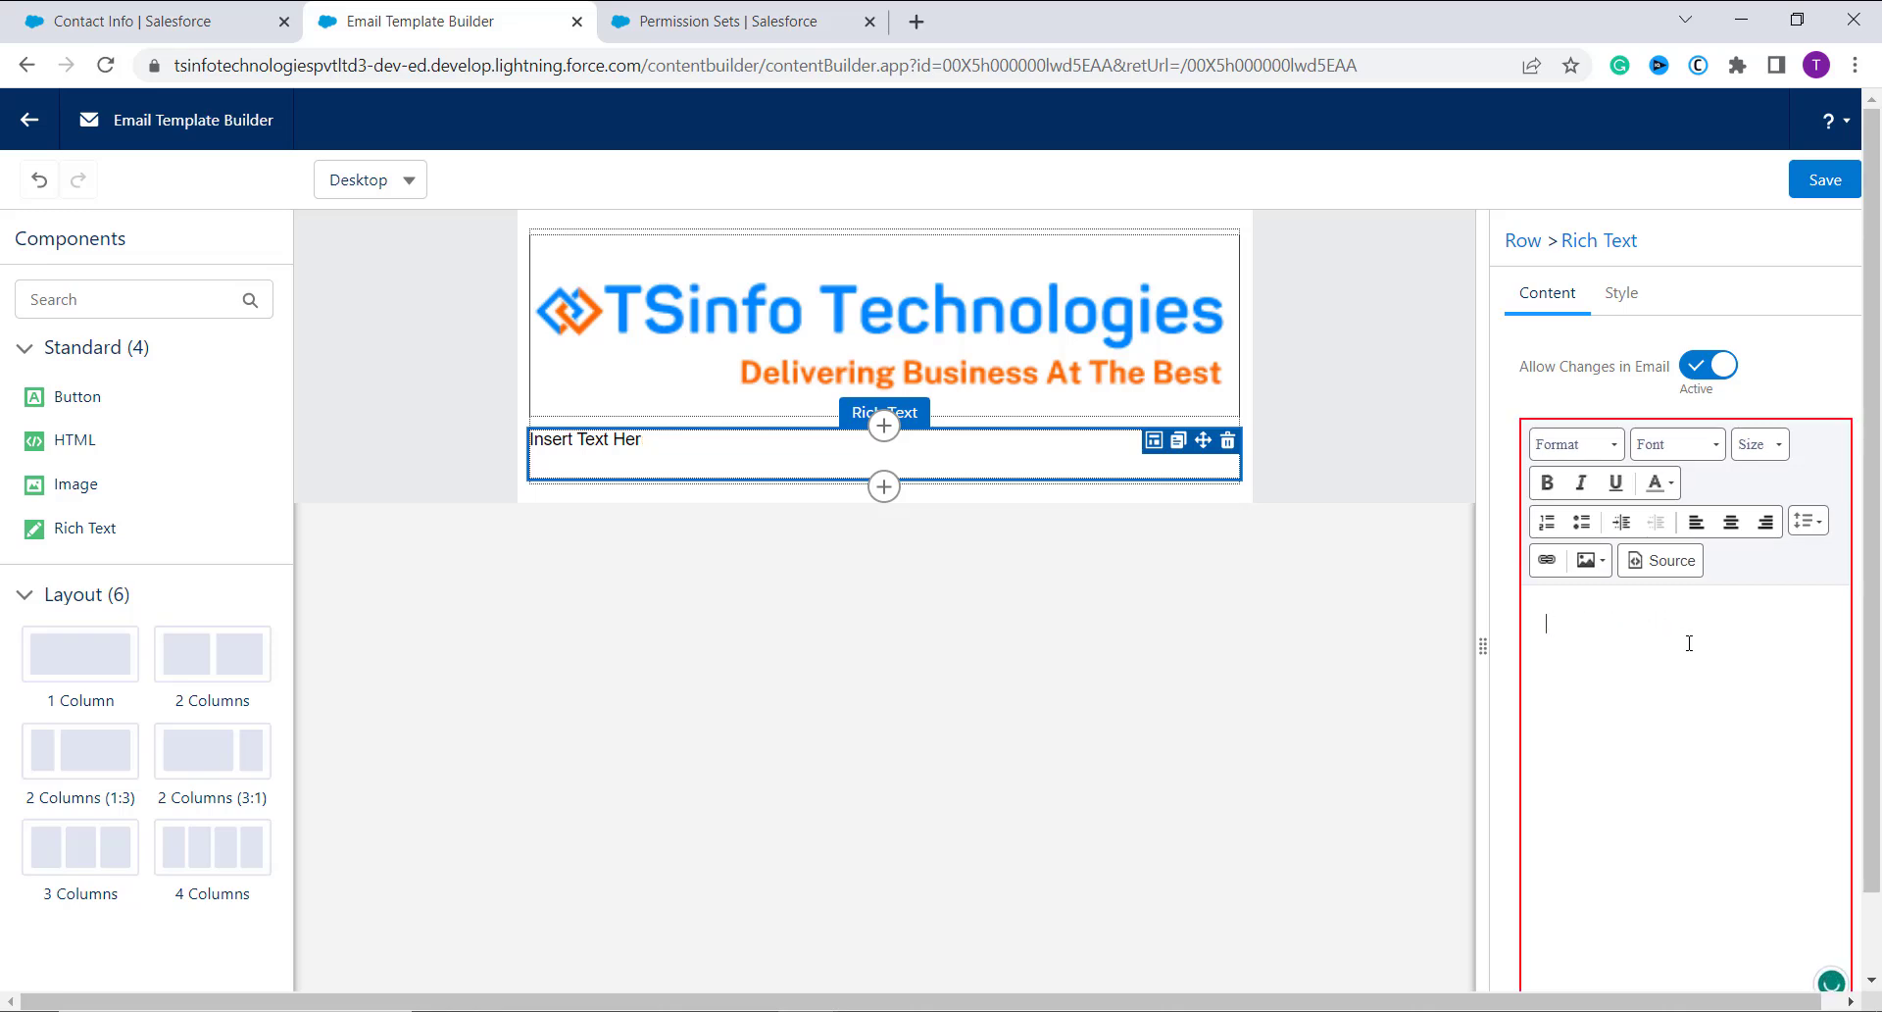
pyautogui.write('Welco')
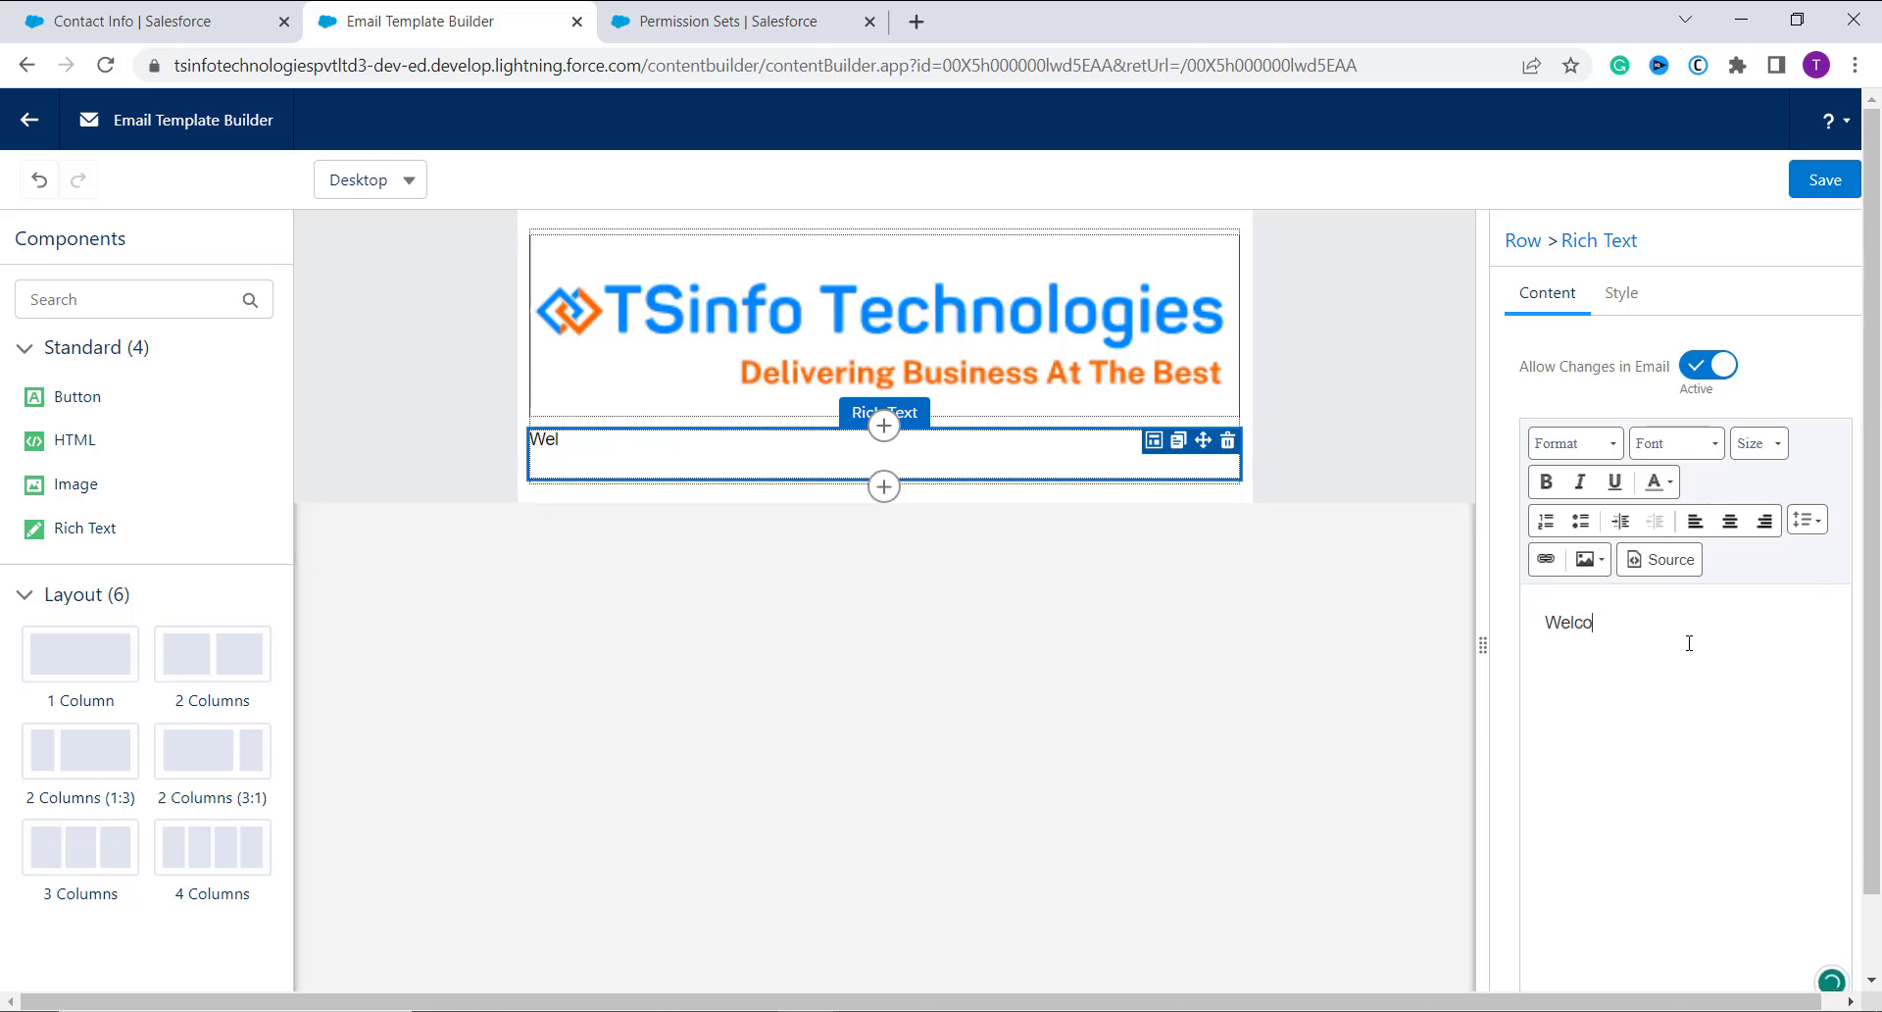
pyautogui.write('me User')
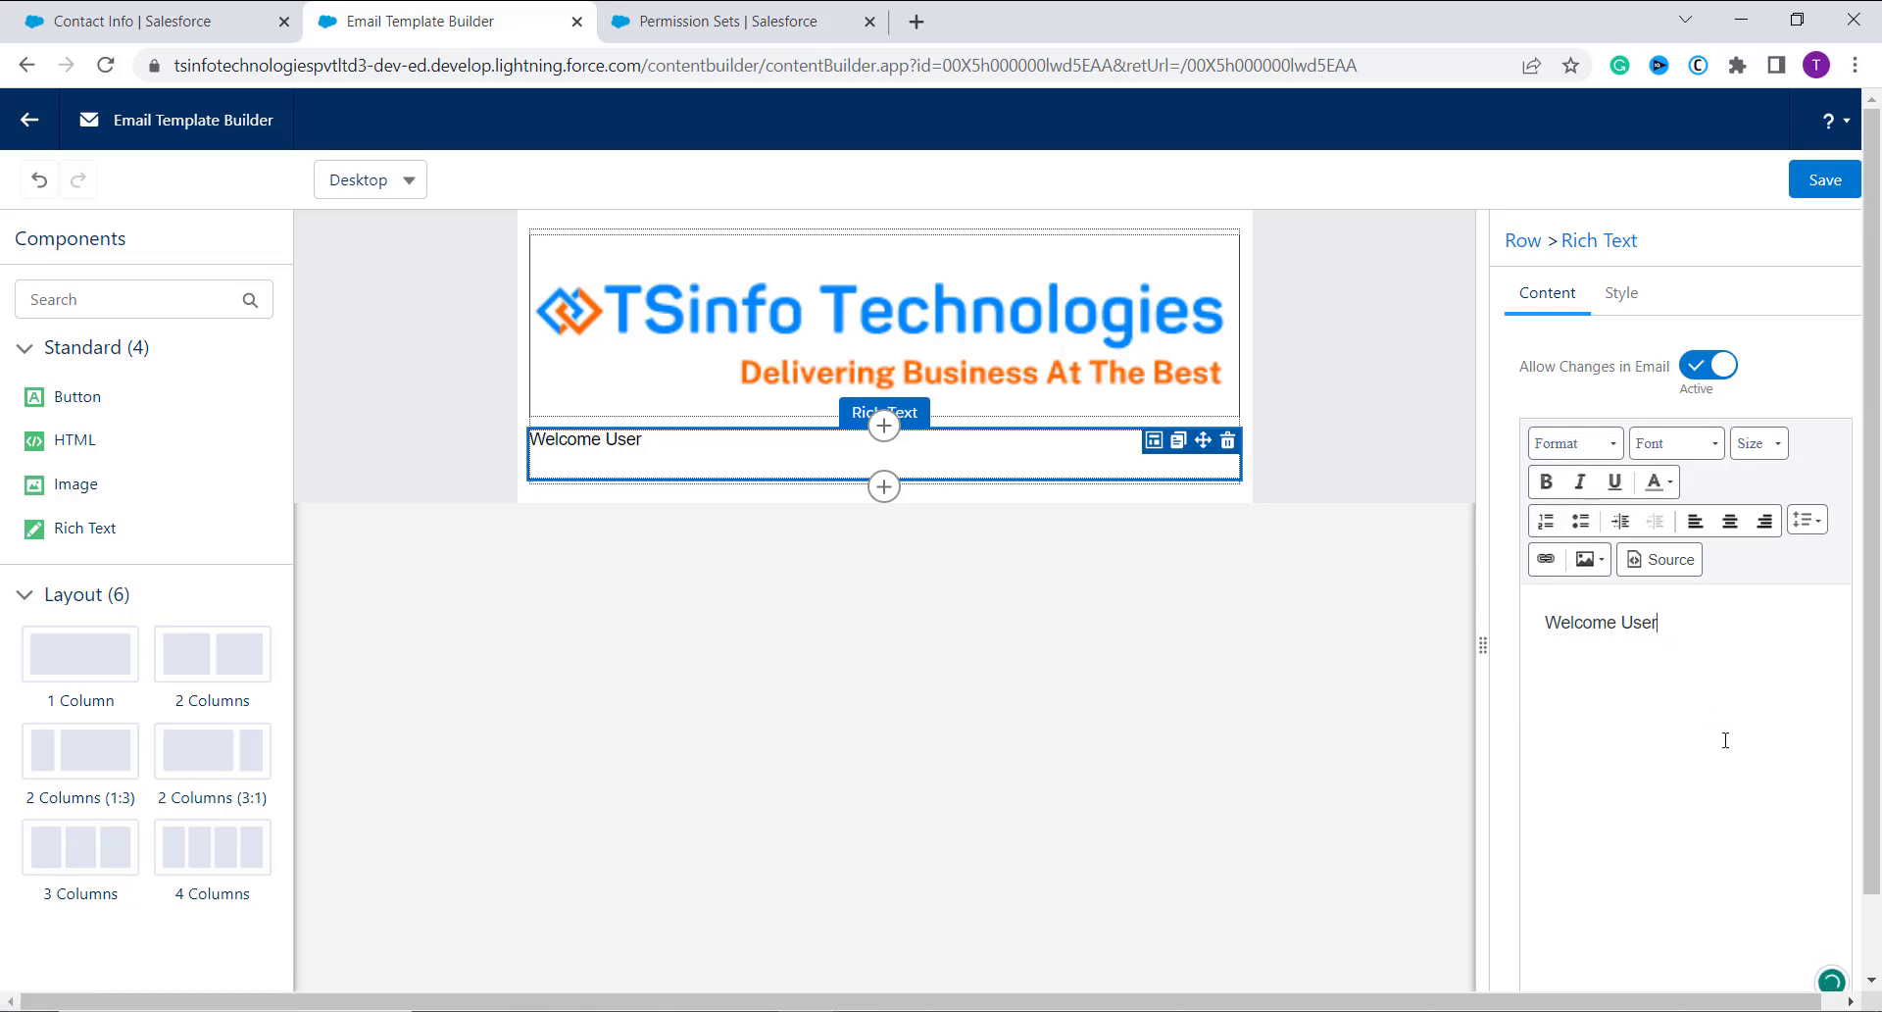
# - Insert the Recipient merge fields Contact Description and Contact ID after the "Welcome User" text
pyautogui.scroll(-1, 1725, 740)
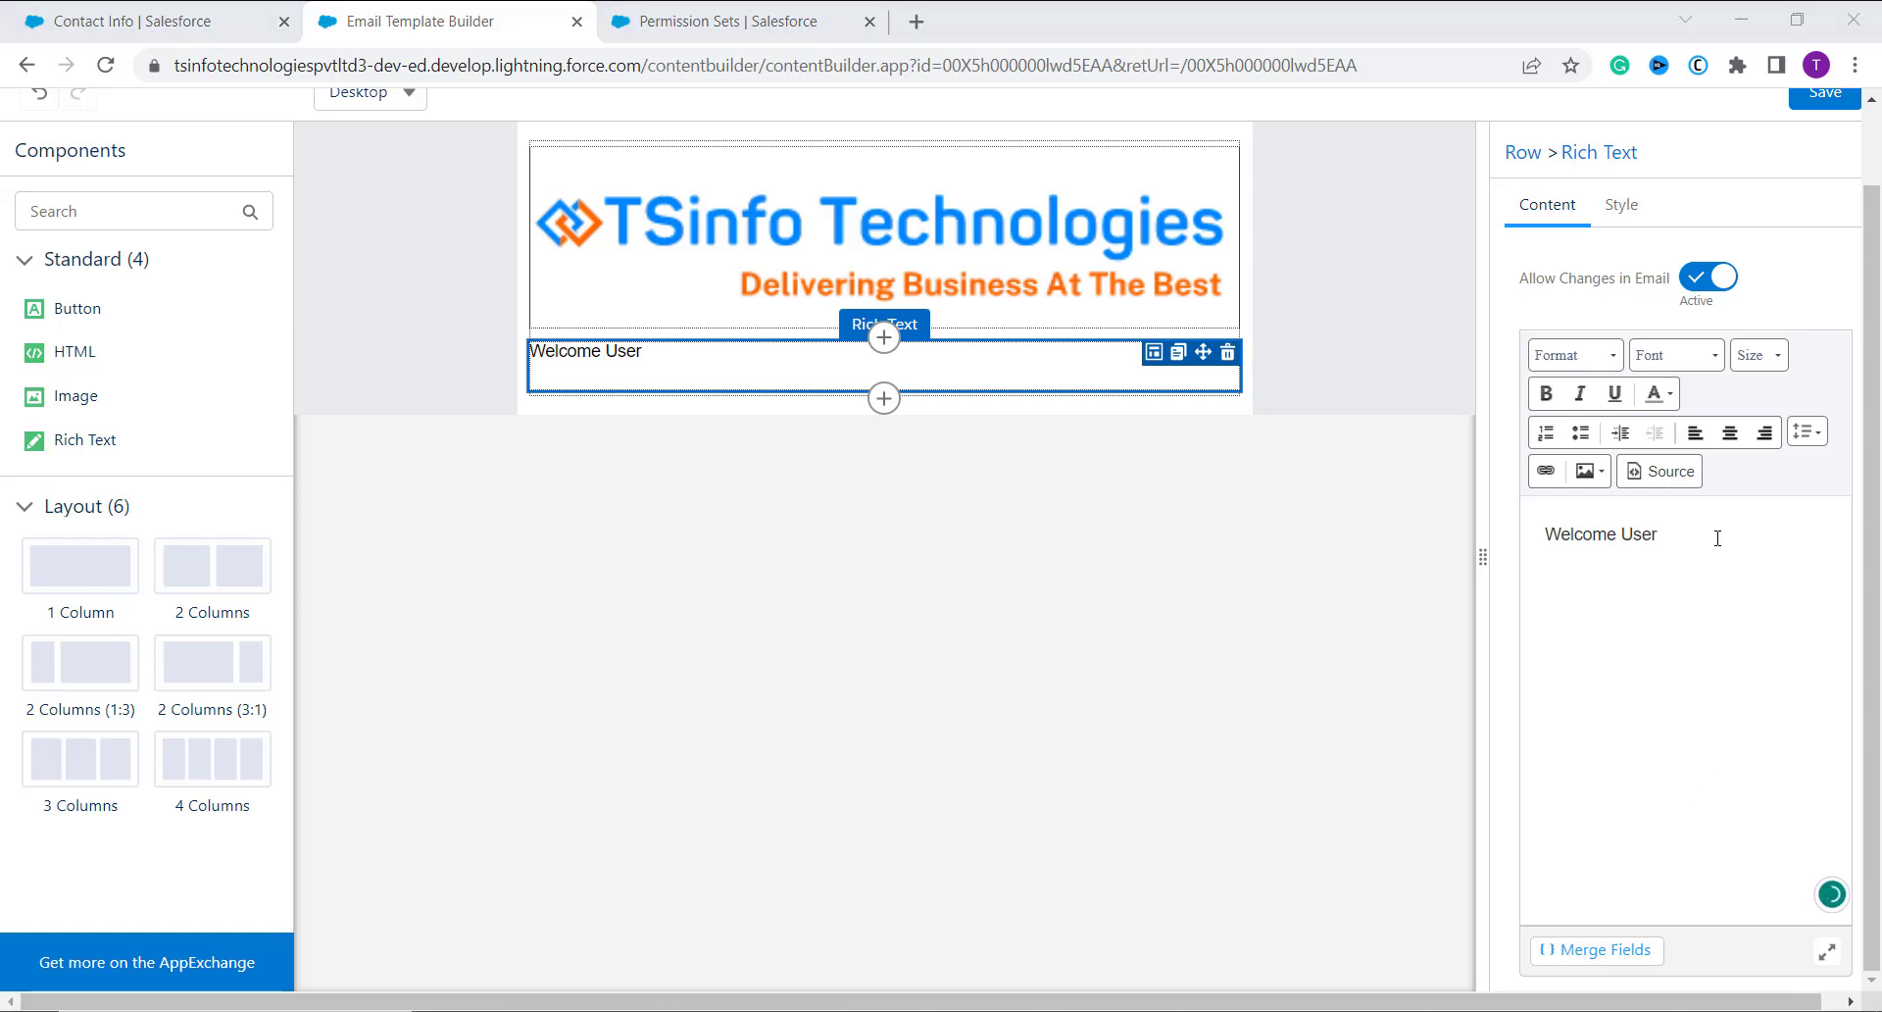
pyautogui.click(1718, 537)
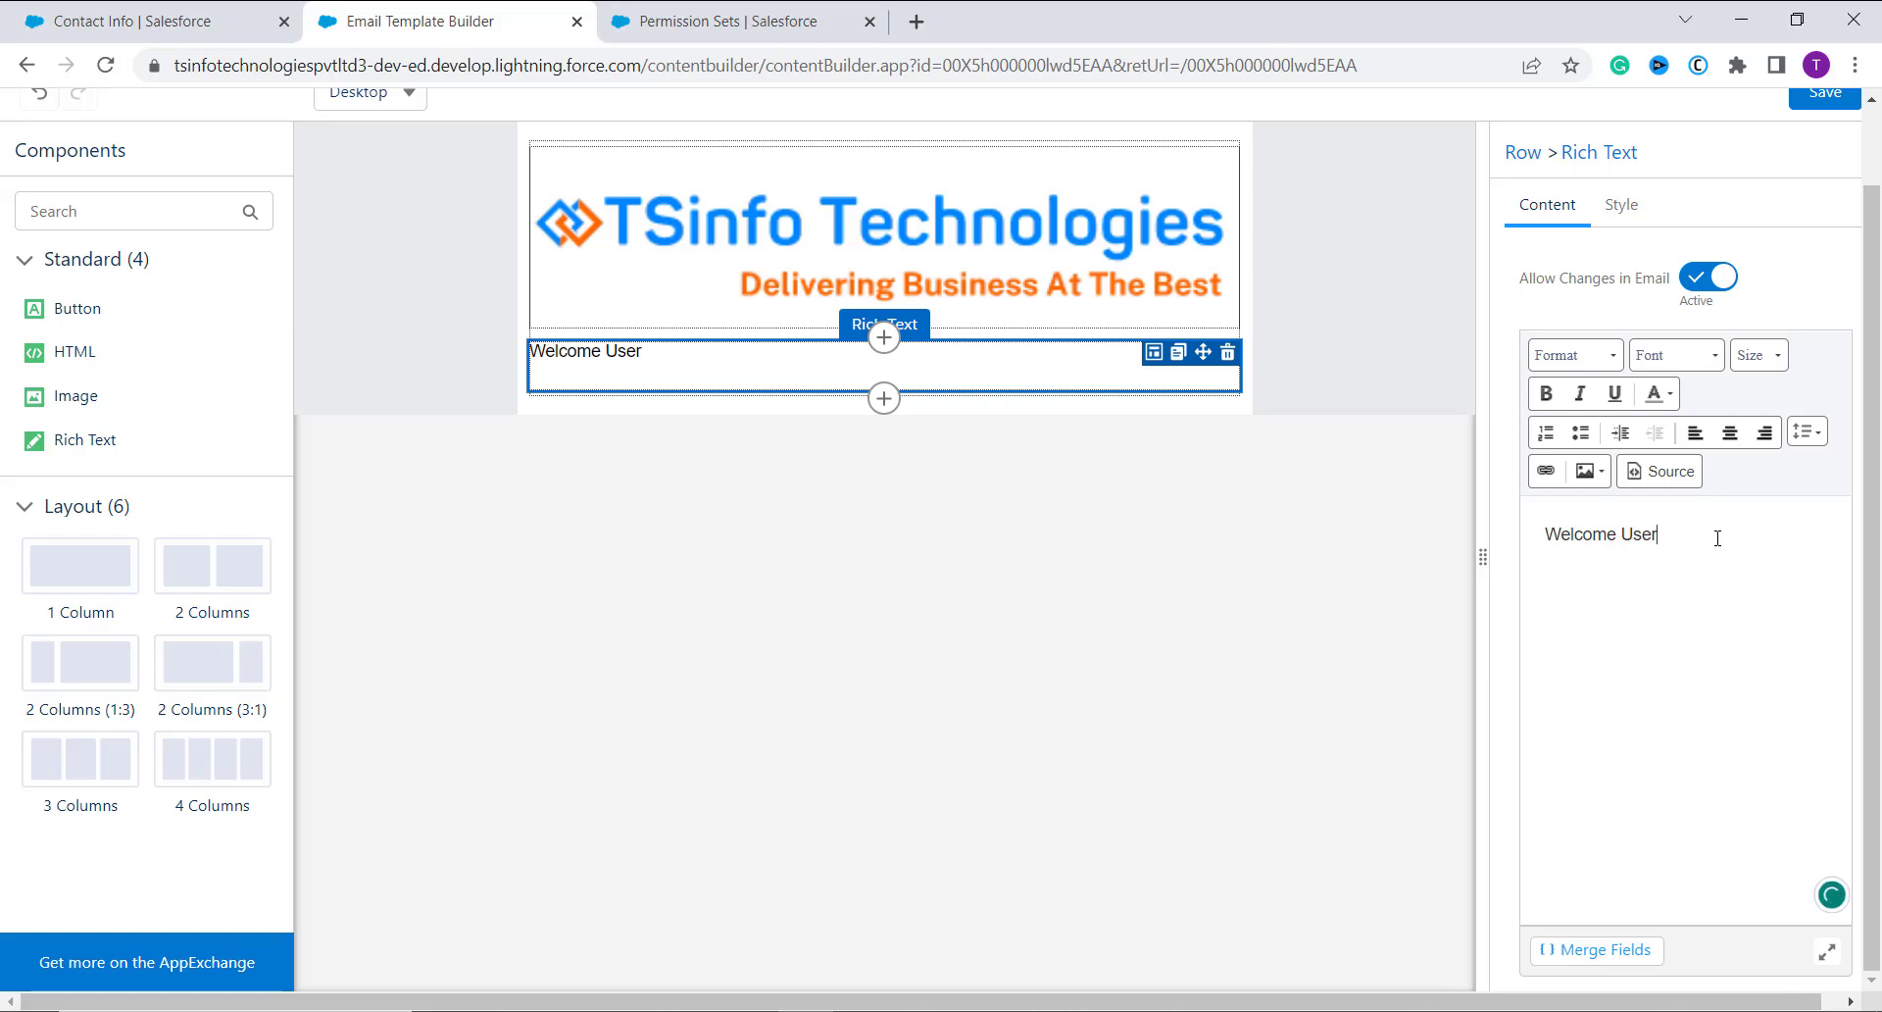
pyautogui.click(1588, 961)
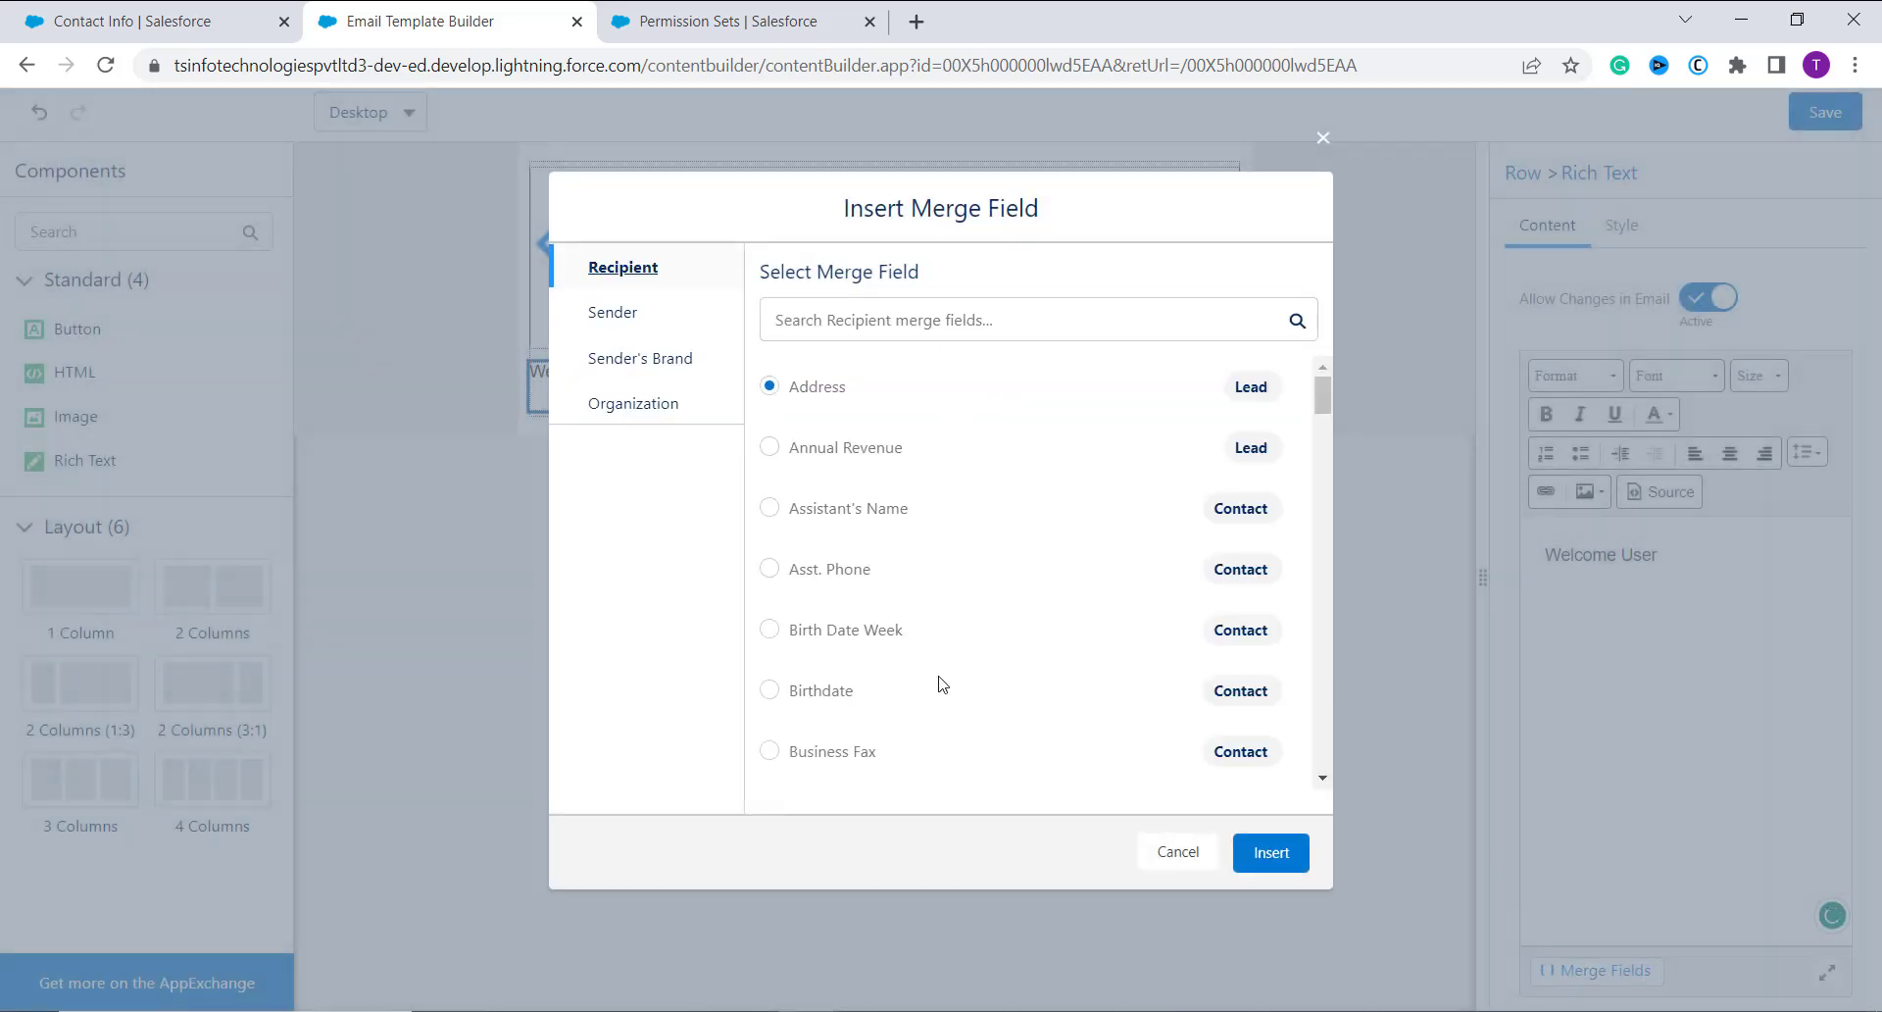
pyautogui.scroll(-4, 939, 684)
pyautogui.scroll(-4, 942, 683)
pyautogui.click(934, 615)
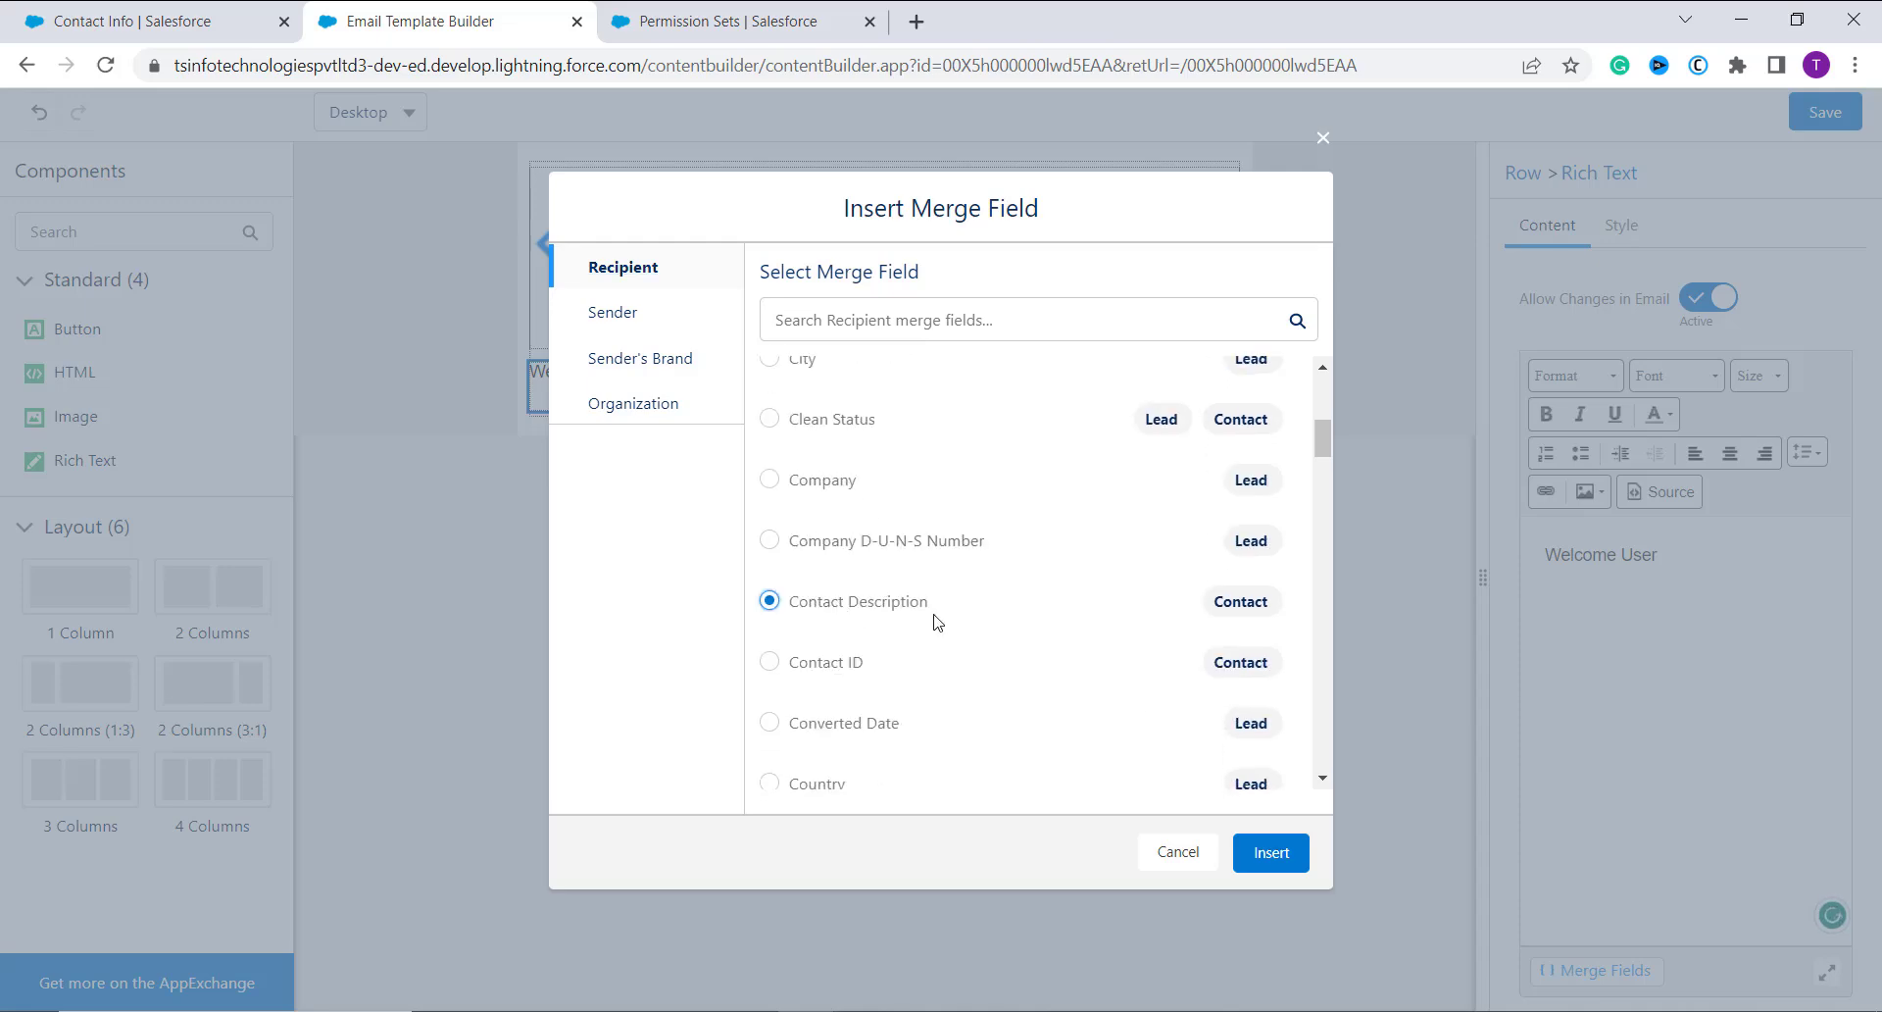
pyautogui.click(1279, 856)
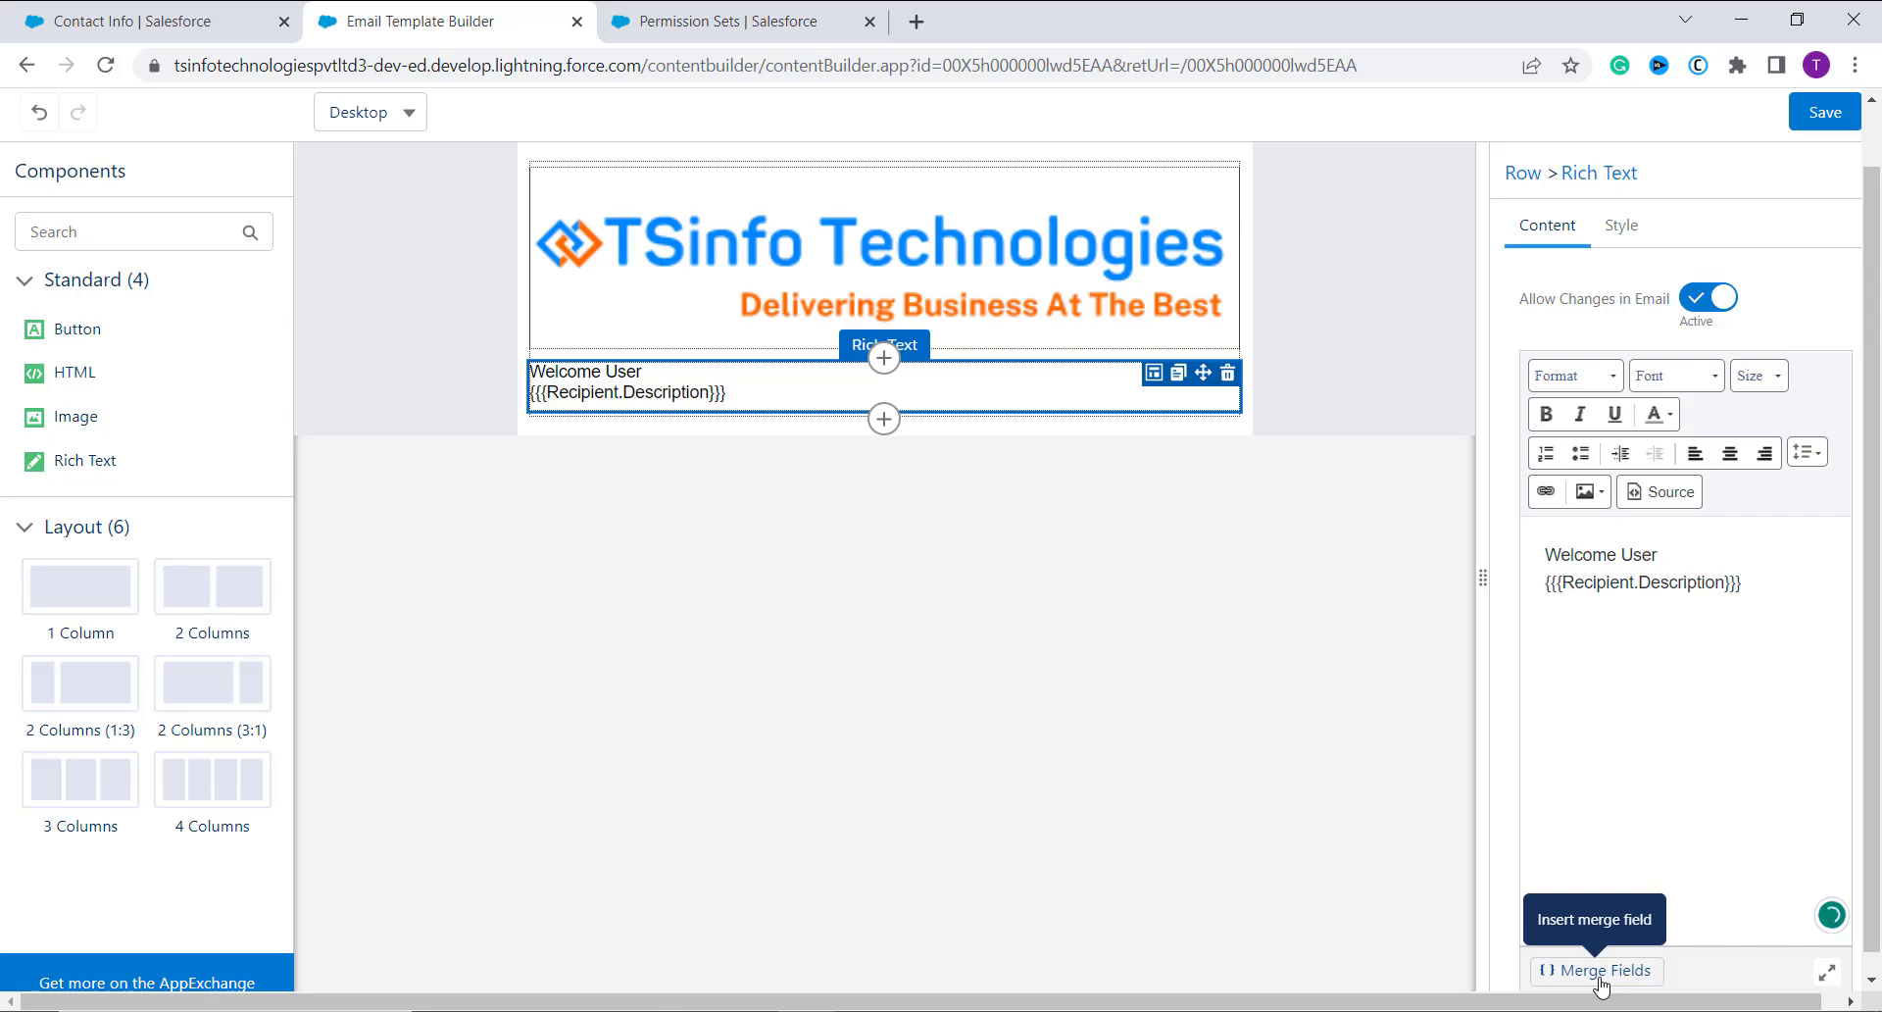
pyautogui.click(1601, 980)
pyautogui.click(933, 622)
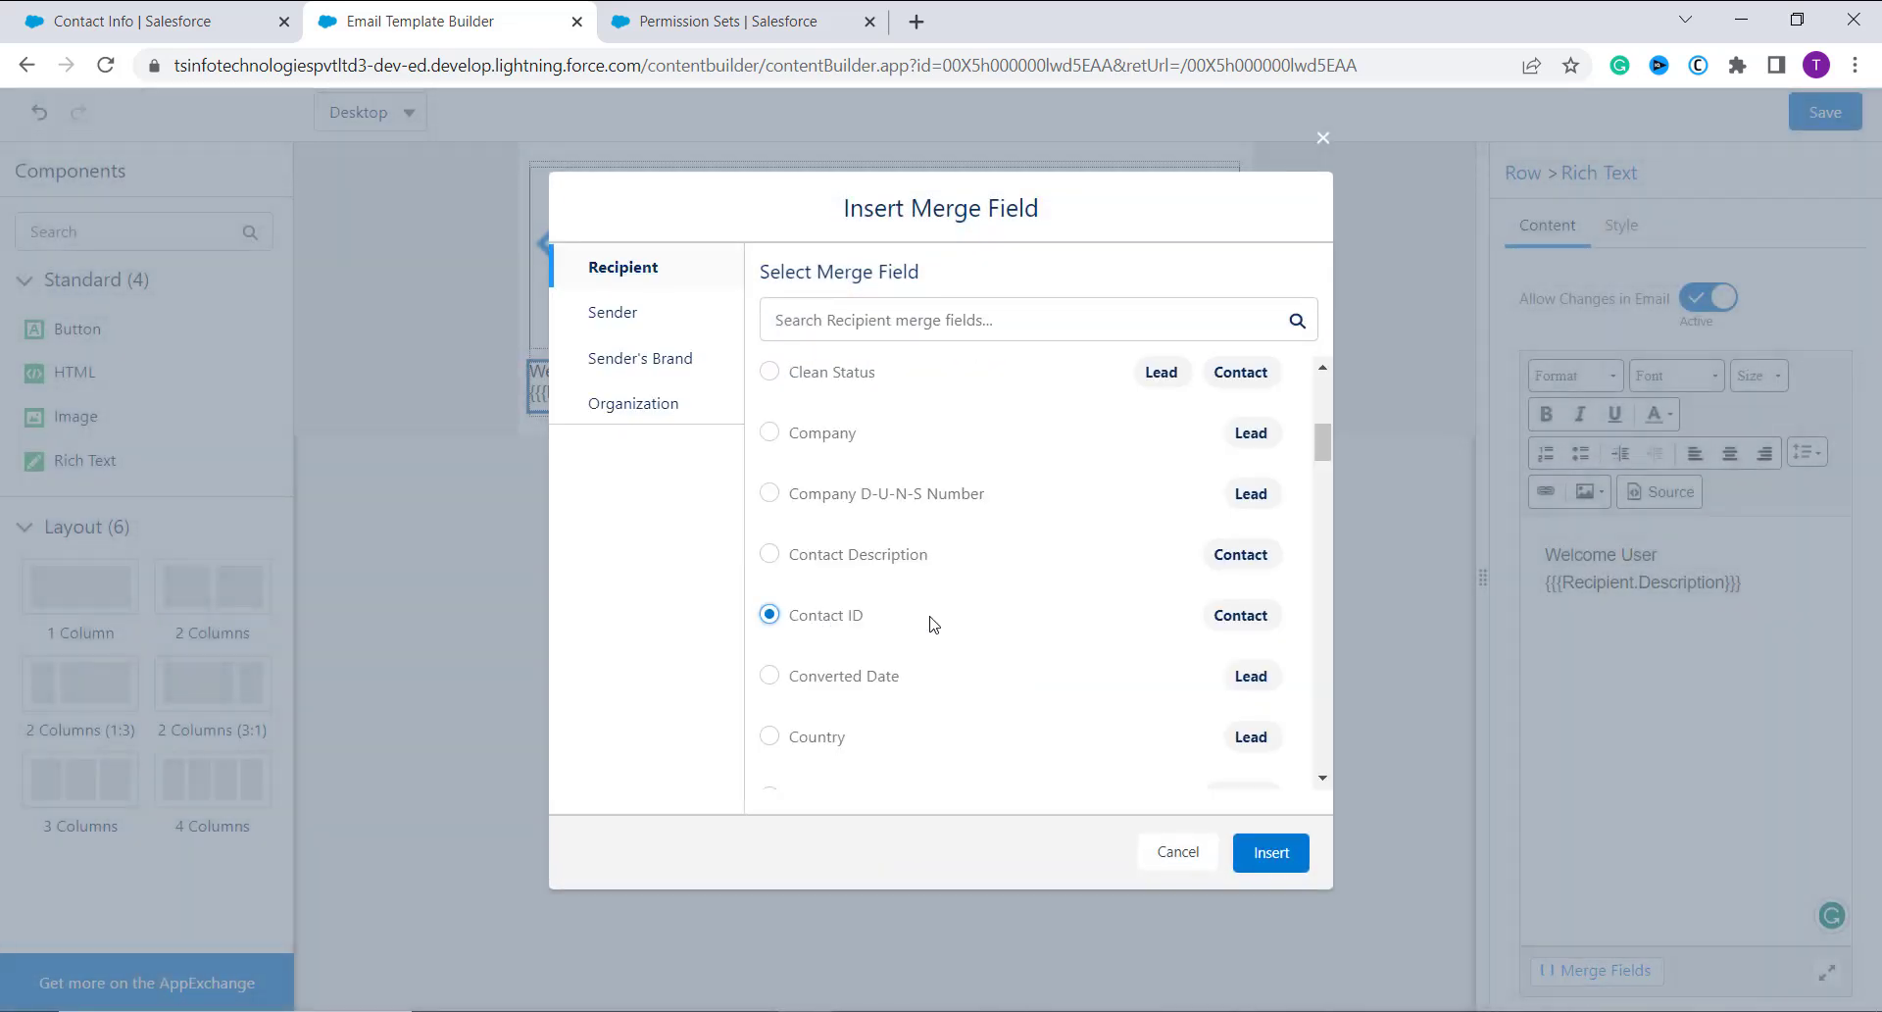
pyautogui.click(1271, 853)
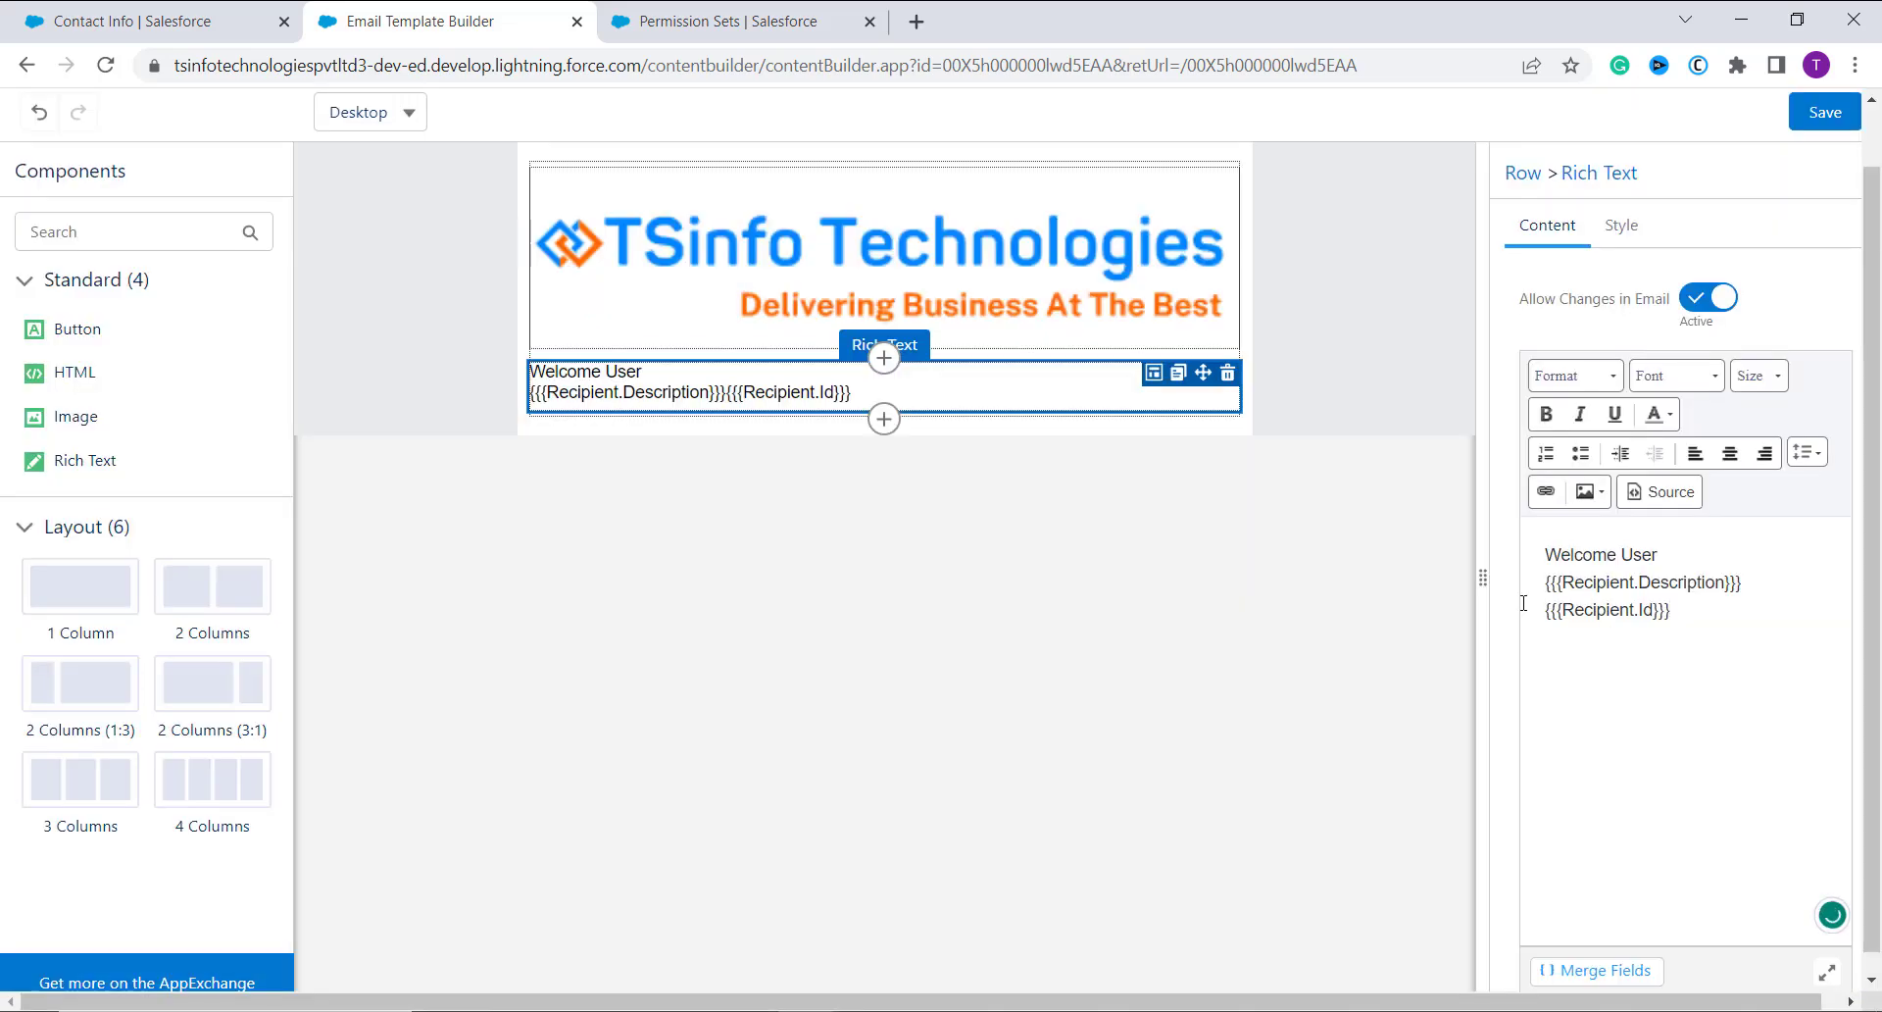
# - Format the {{{Recipient.Id}}} merge field in the rich text as bold and italic
pyautogui.moveTo(1542, 616); pyautogui.dragTo(1687, 615)
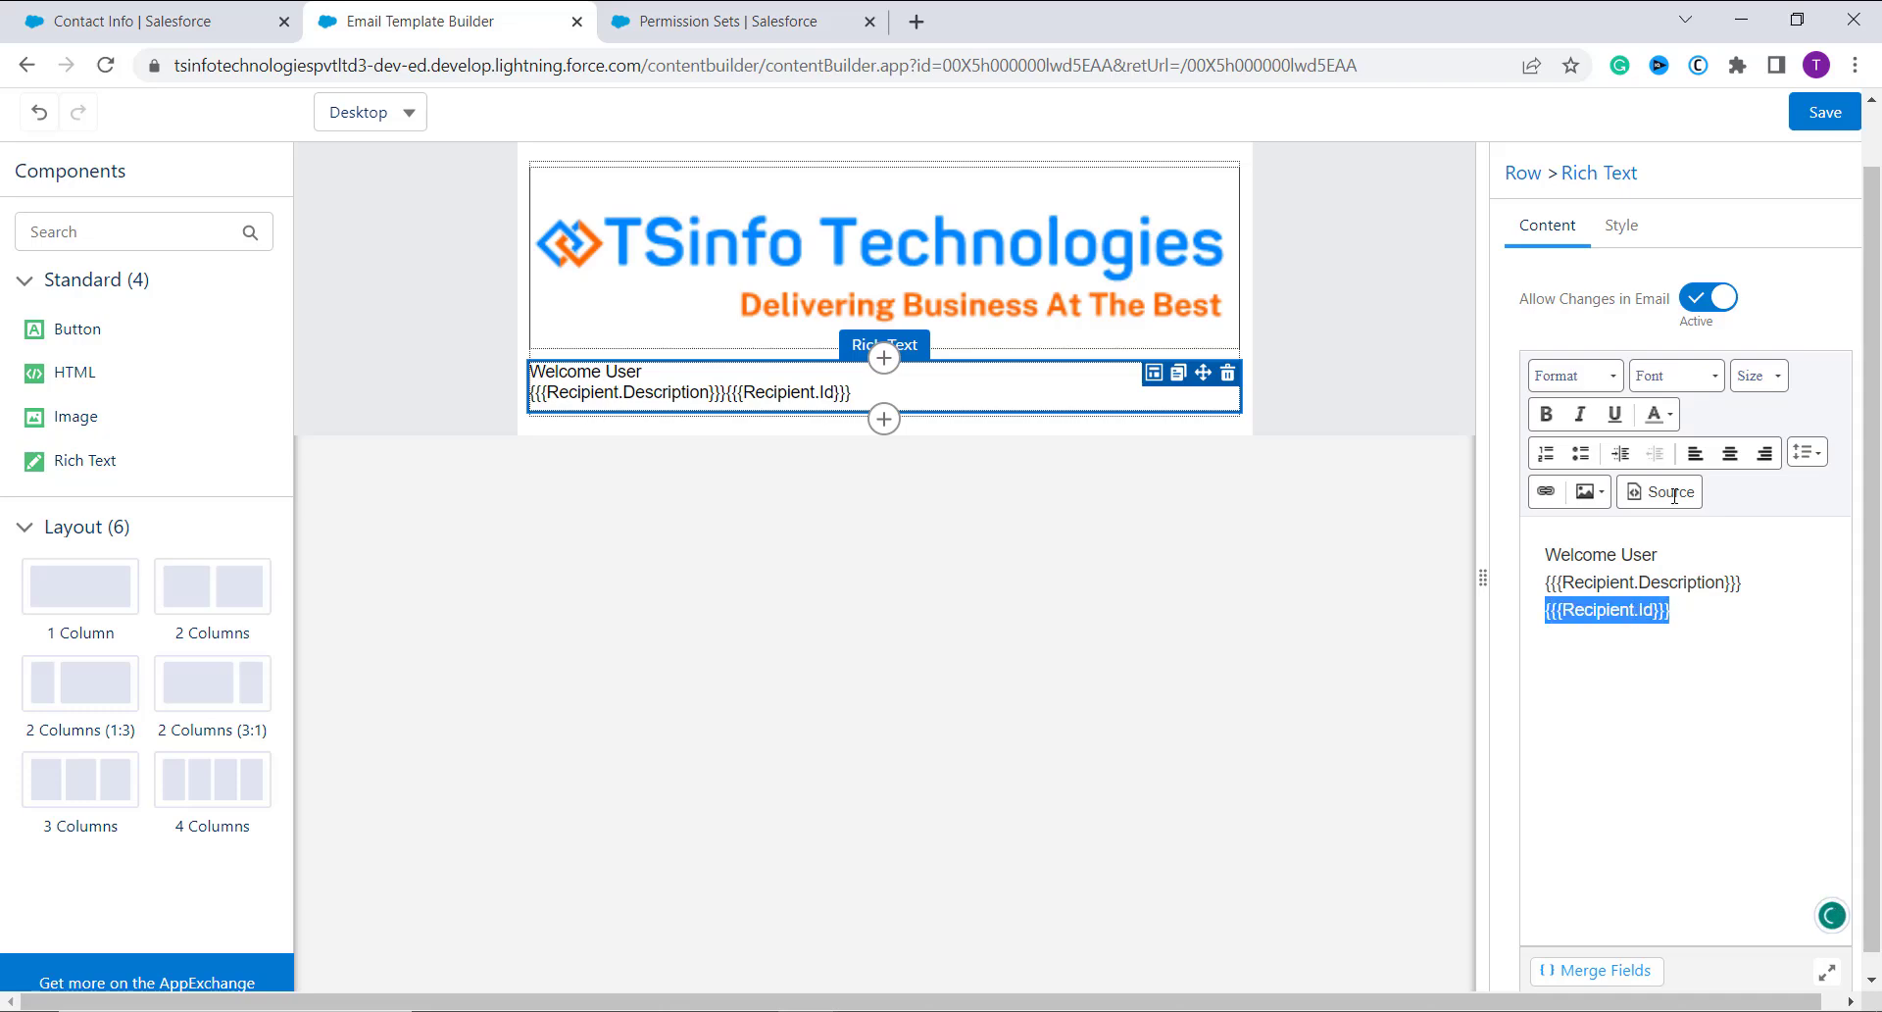
pyautogui.click(1546, 413)
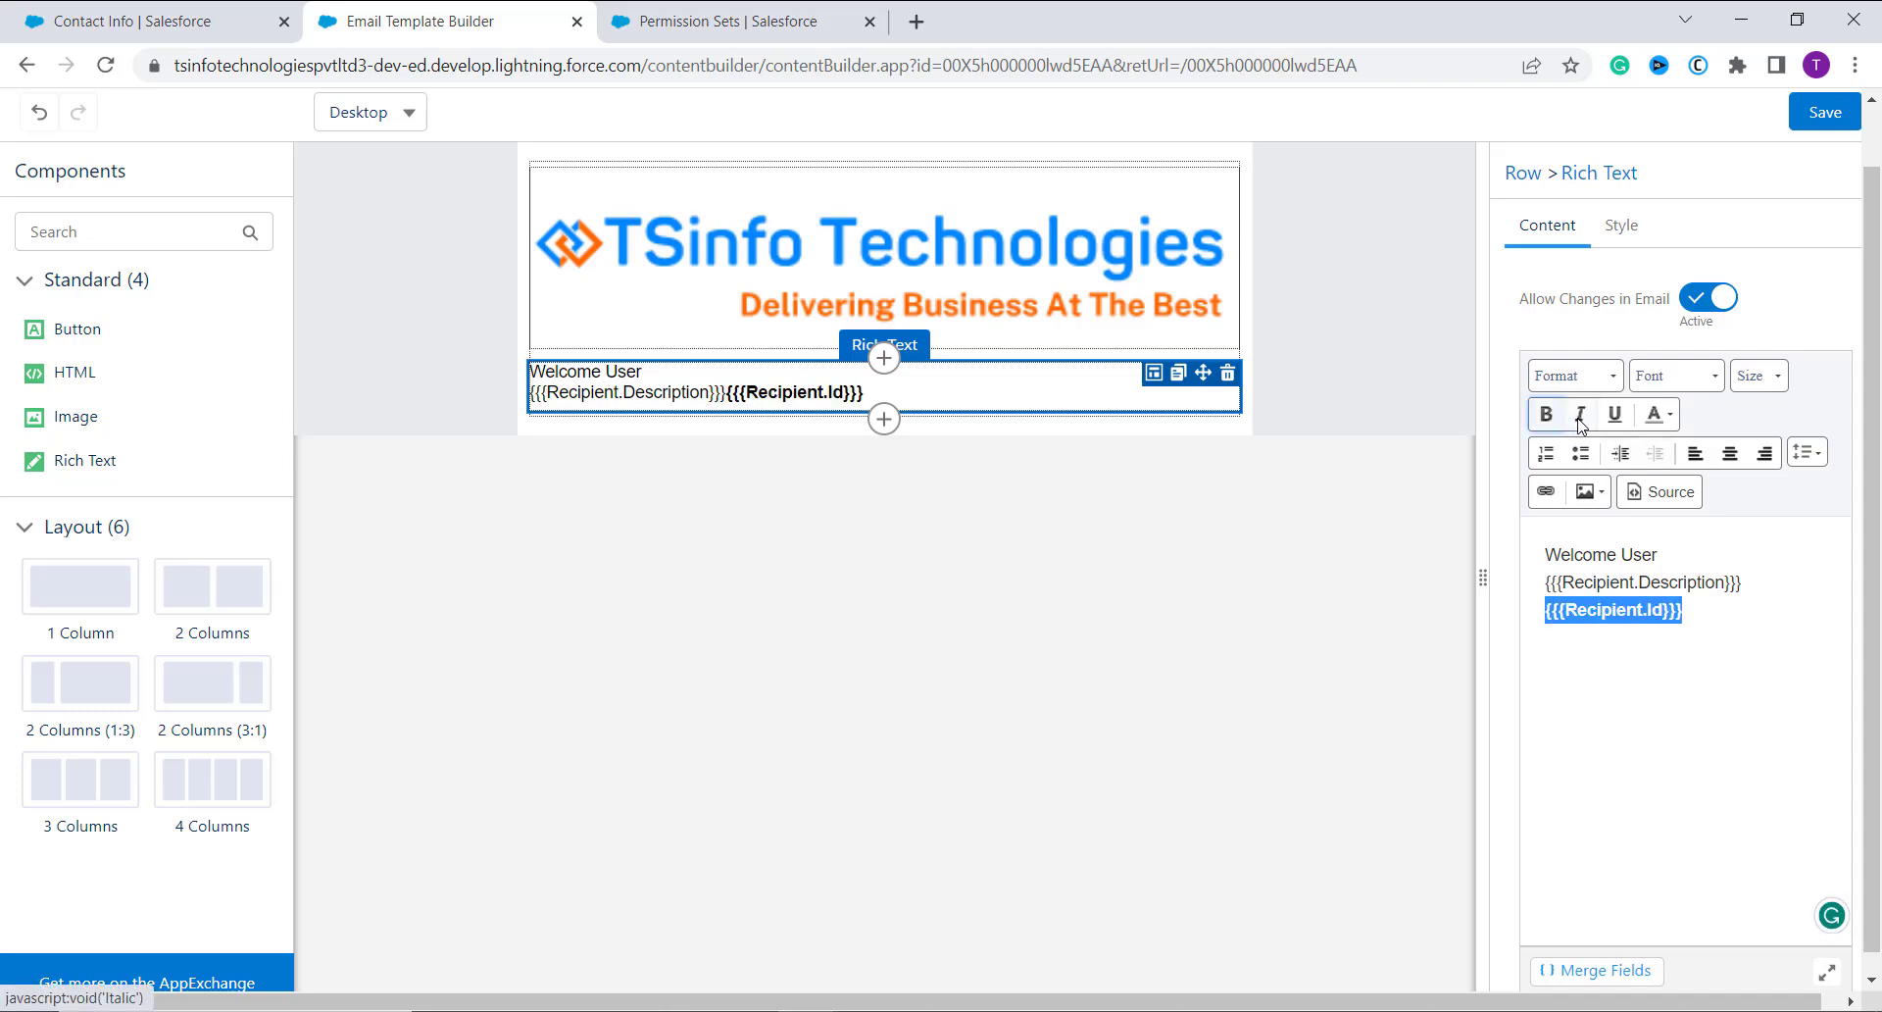
pyautogui.click(1580, 417)
pyautogui.click(1707, 743)
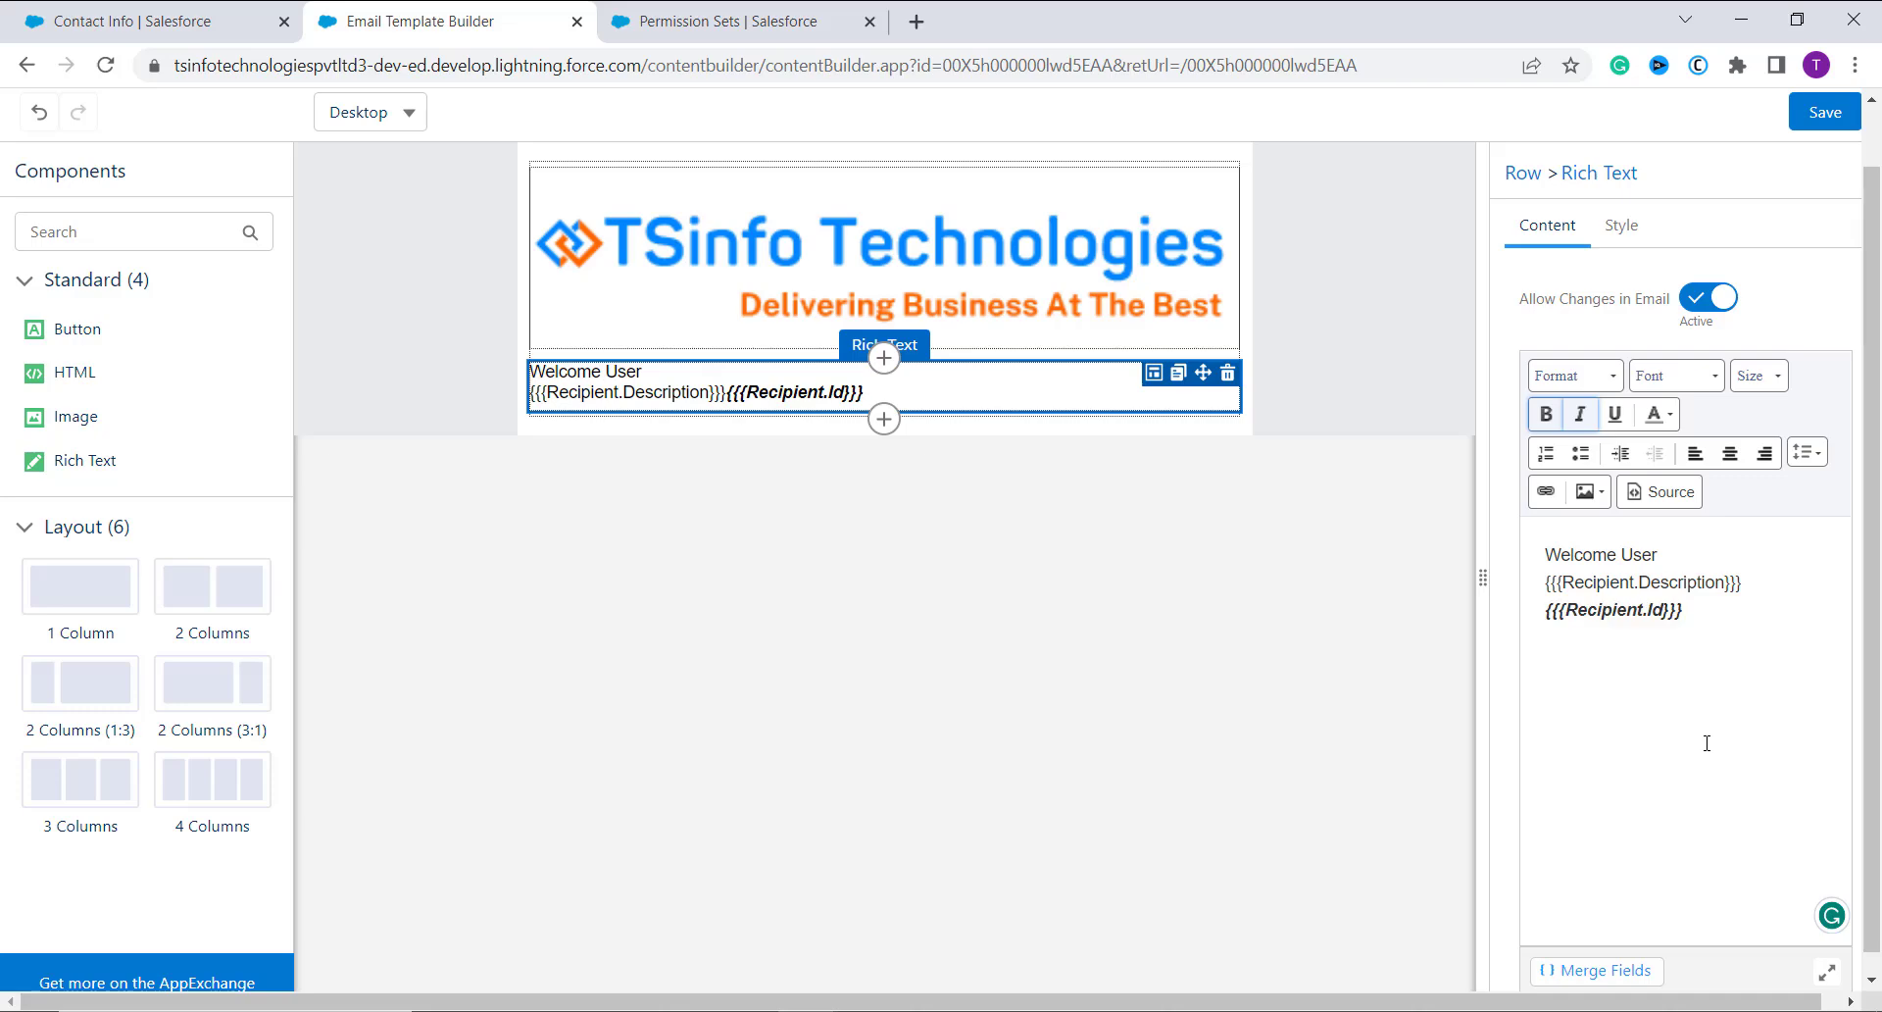
pyautogui.click(920, 461)
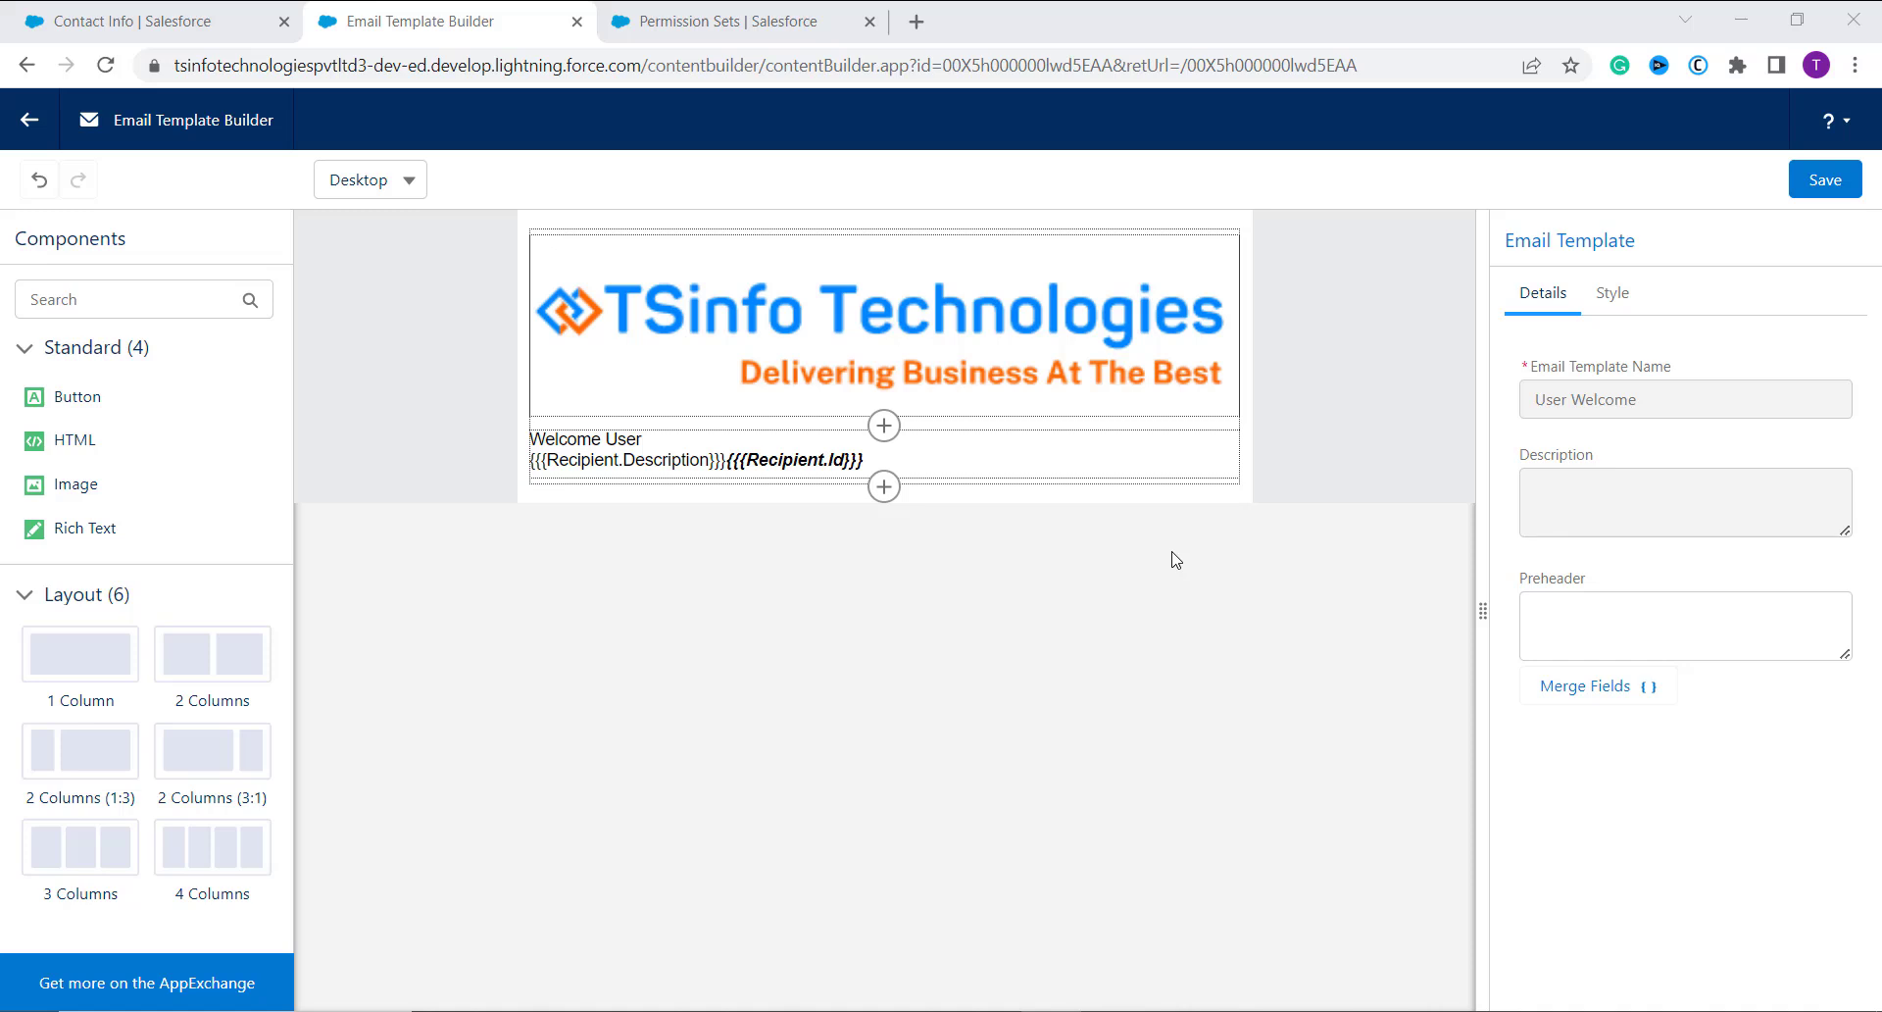
# - Add a Button component below the rich text and set its button text to "Insert Button"
pyautogui.moveTo(81, 396); pyautogui.dragTo(760, 500)
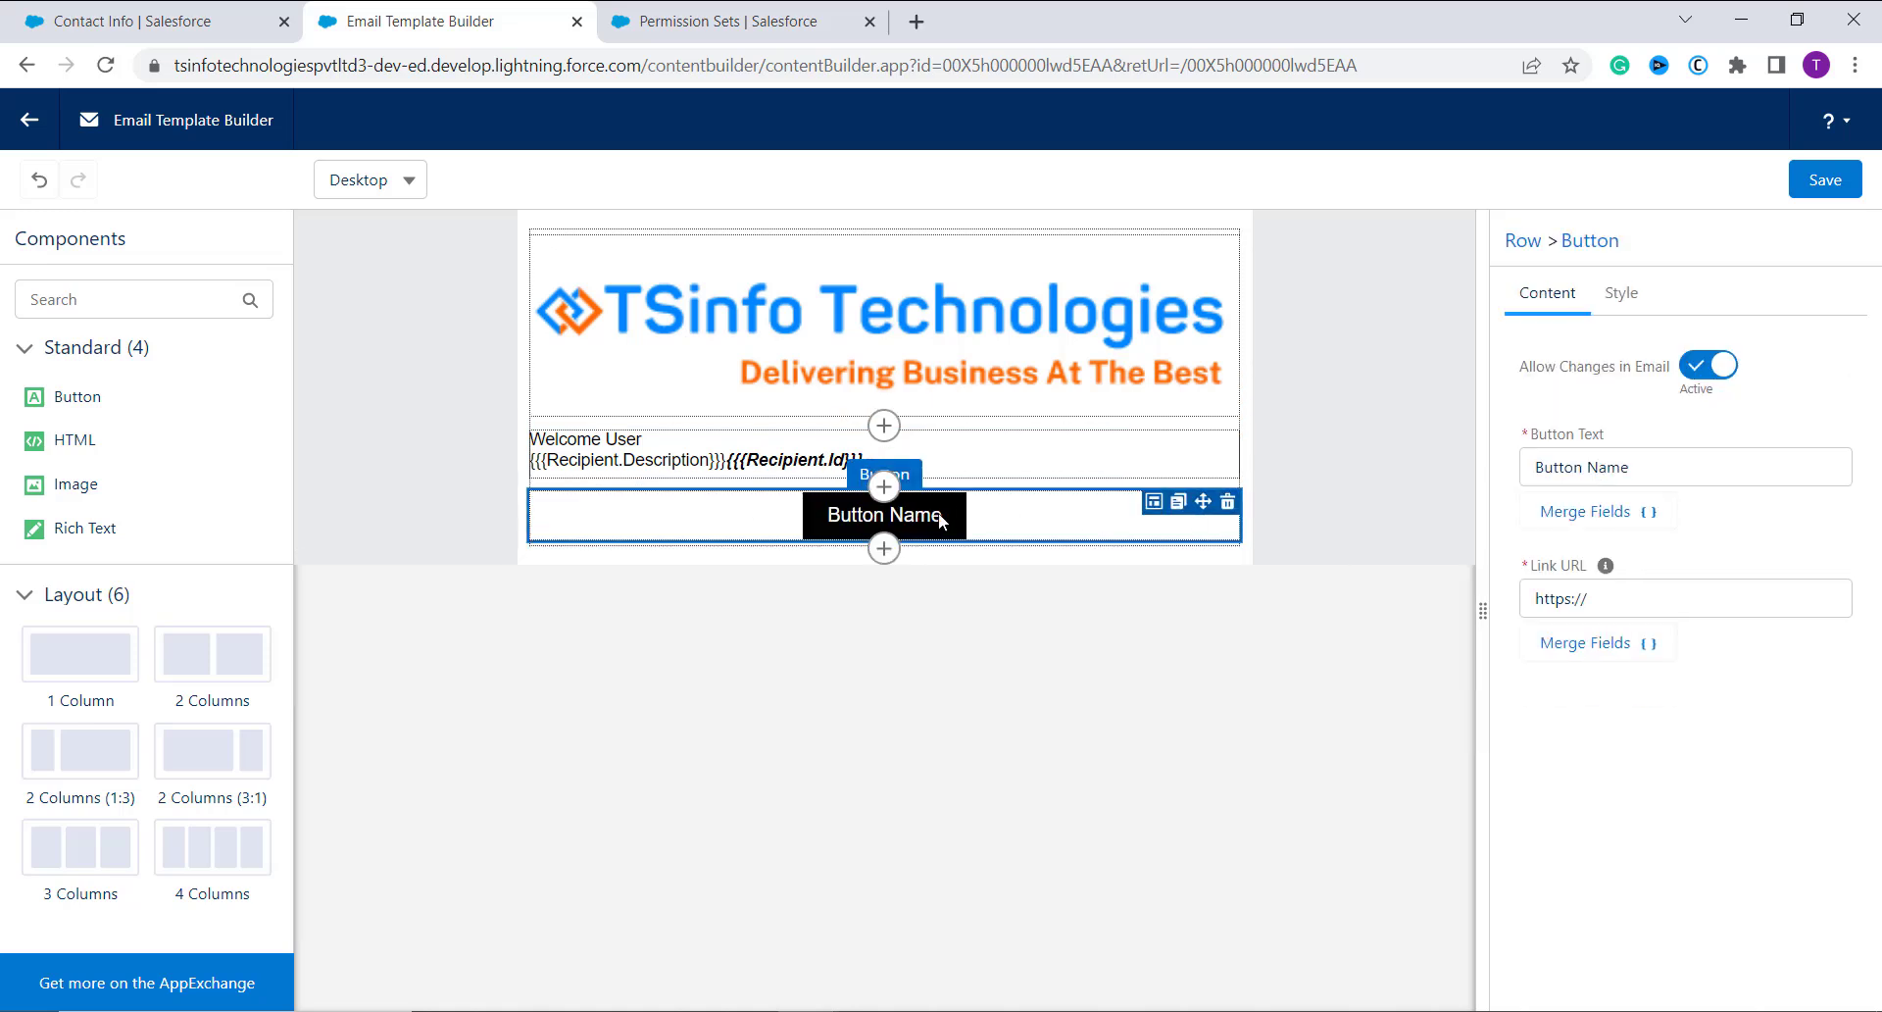
pyautogui.click(1663, 455)
pyautogui.press('BackSpace')
pyautogui.press('BackSpace')
pyautogui.press('BackSpace')
pyautogui.press('BackSpace')
pyautogui.press('BackSpace')
pyautogui.press('BackSpace')
pyautogui.press('BackSpace')
pyautogui.press('BackSpace')
pyautogui.press('BackSpace')
pyautogui.press('BackSpace')
pyautogui.press('BackSpace')
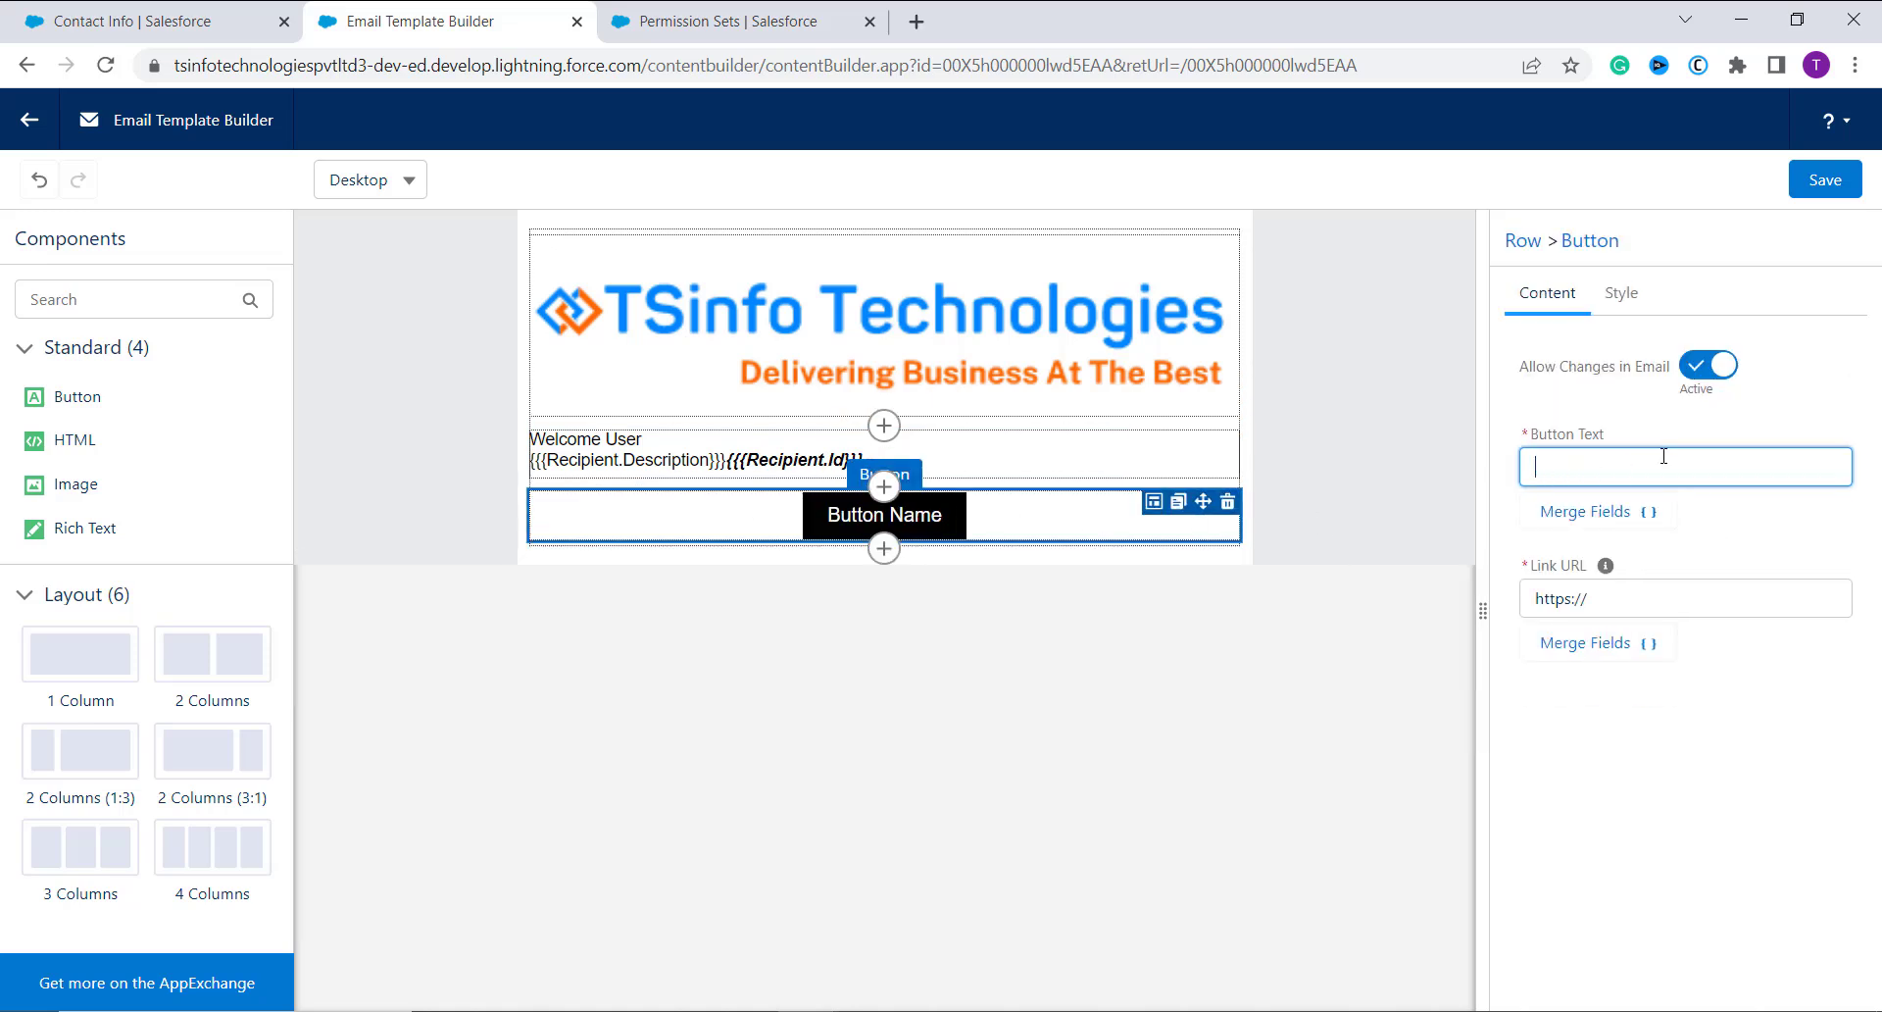
pyautogui.write('Insert Button')
pyautogui.click(1630, 247)
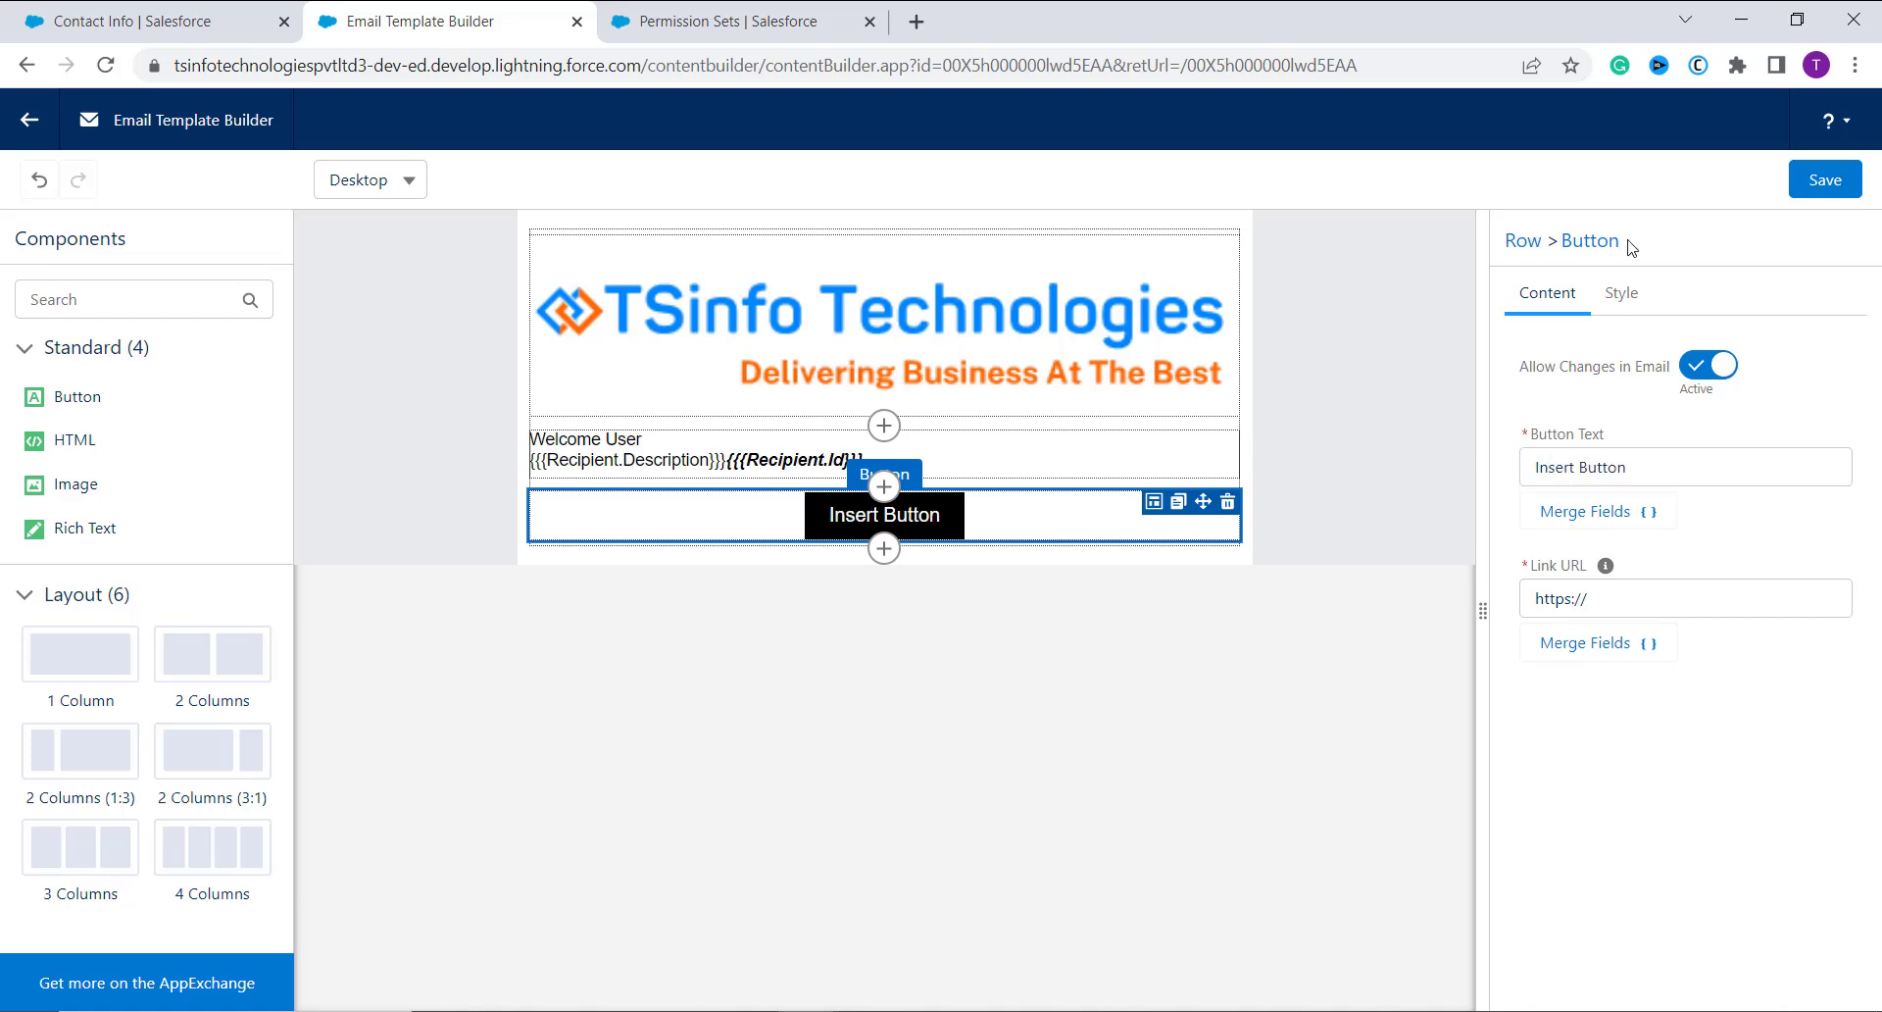
# - Change the button's fill color to red #BD3B3B in its style settings
pyautogui.click(1621, 292)
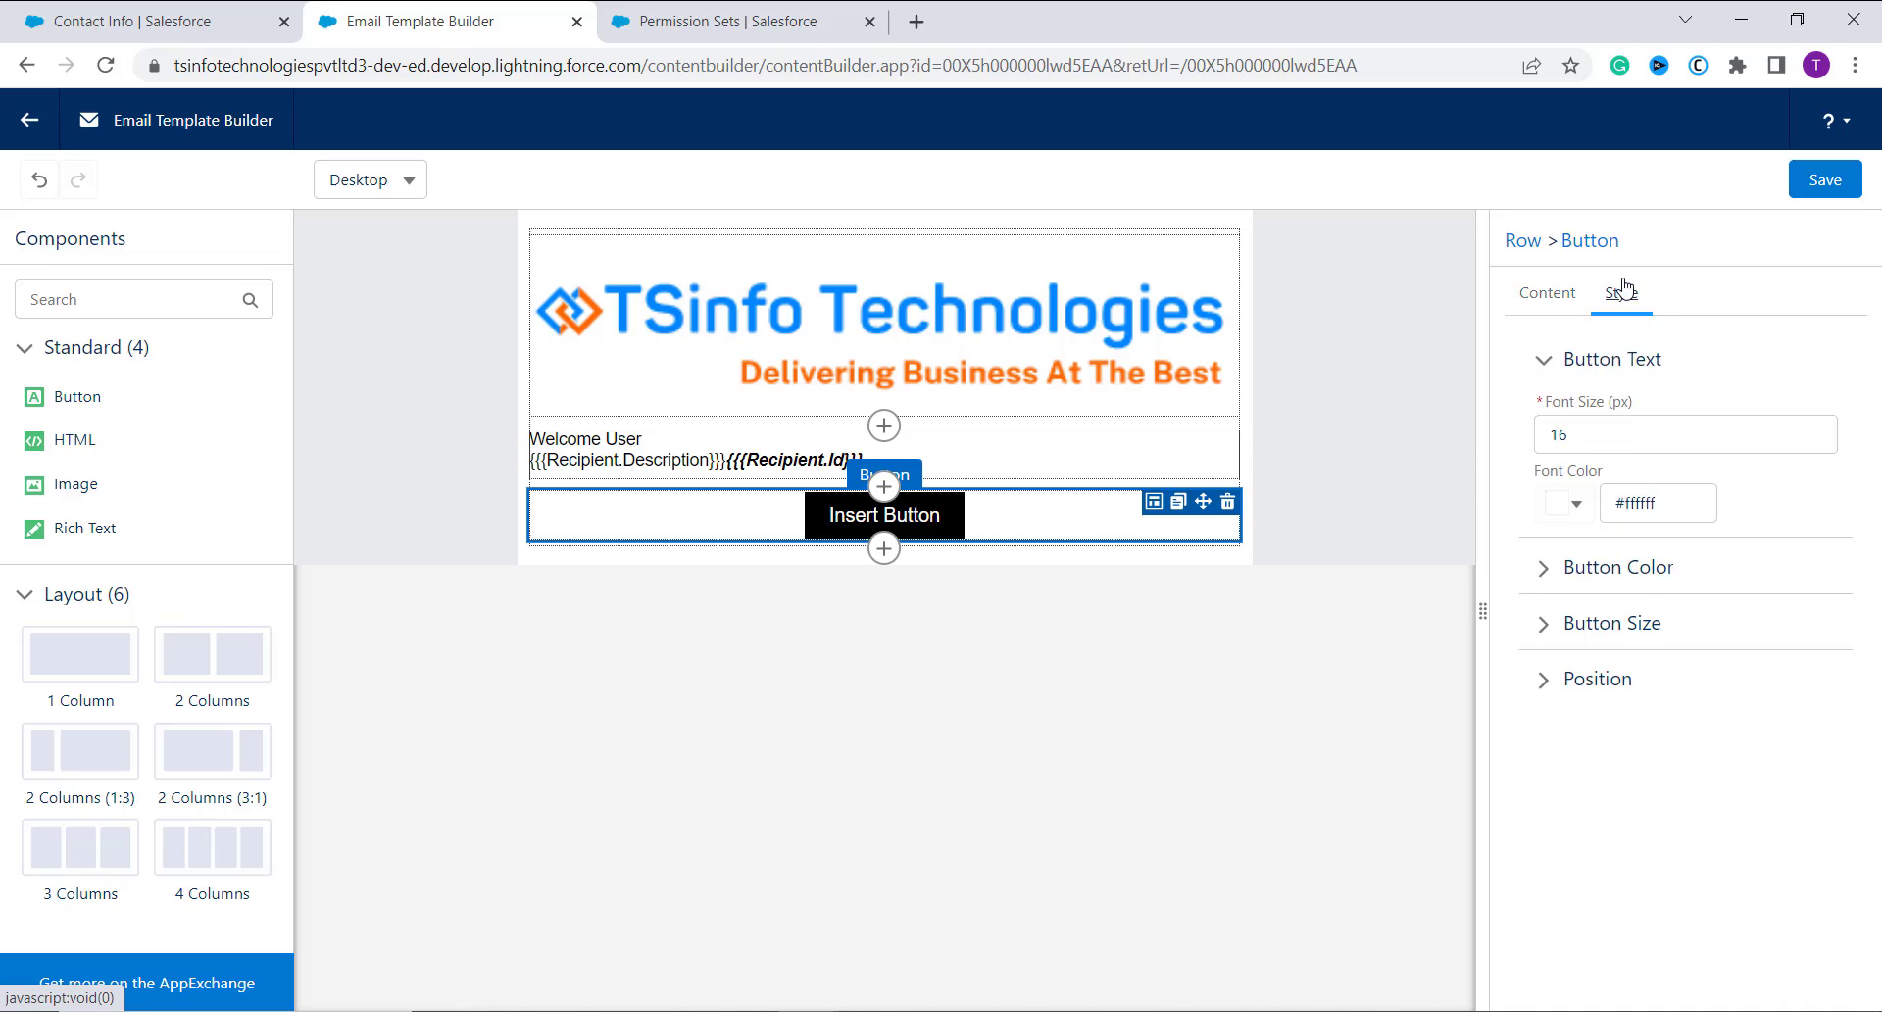
pyautogui.click(1597, 734)
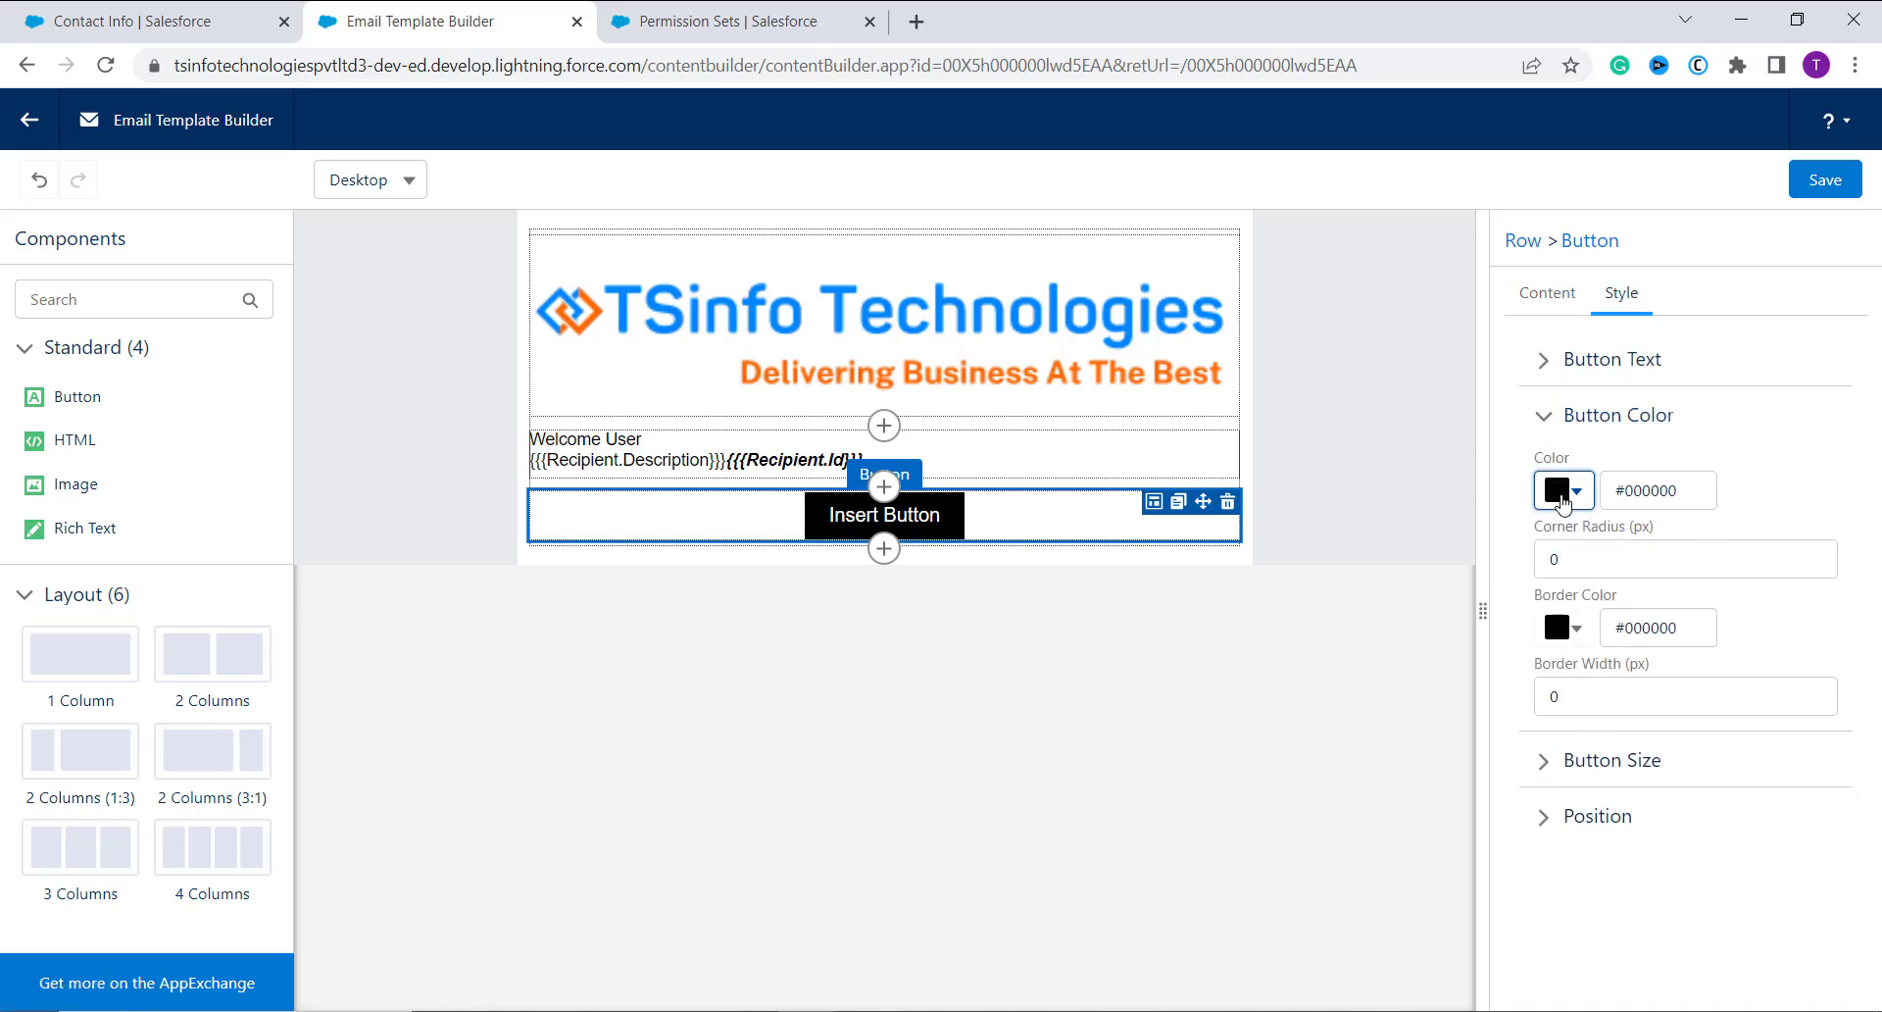
pyautogui.click(1554, 494)
pyautogui.moveTo(1549, 620); pyautogui.dragTo(1715, 551)
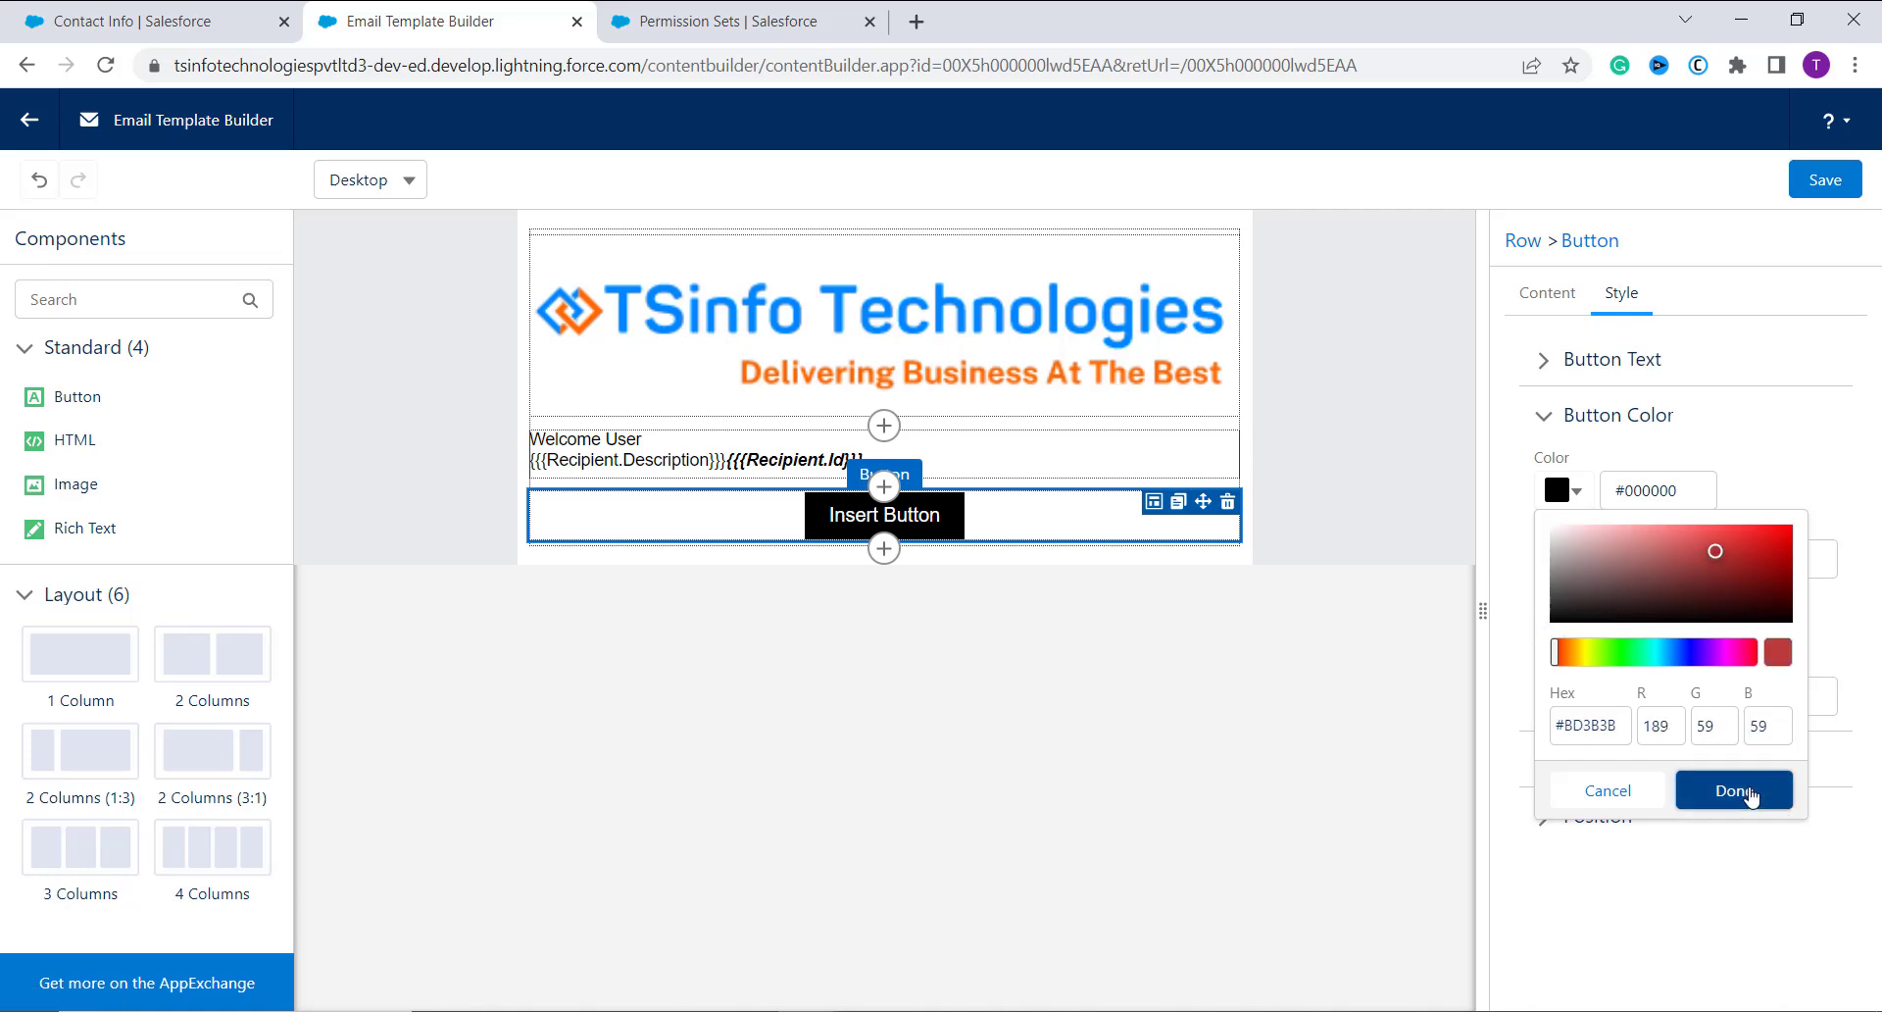
pyautogui.click(1782, 799)
pyautogui.click(1352, 737)
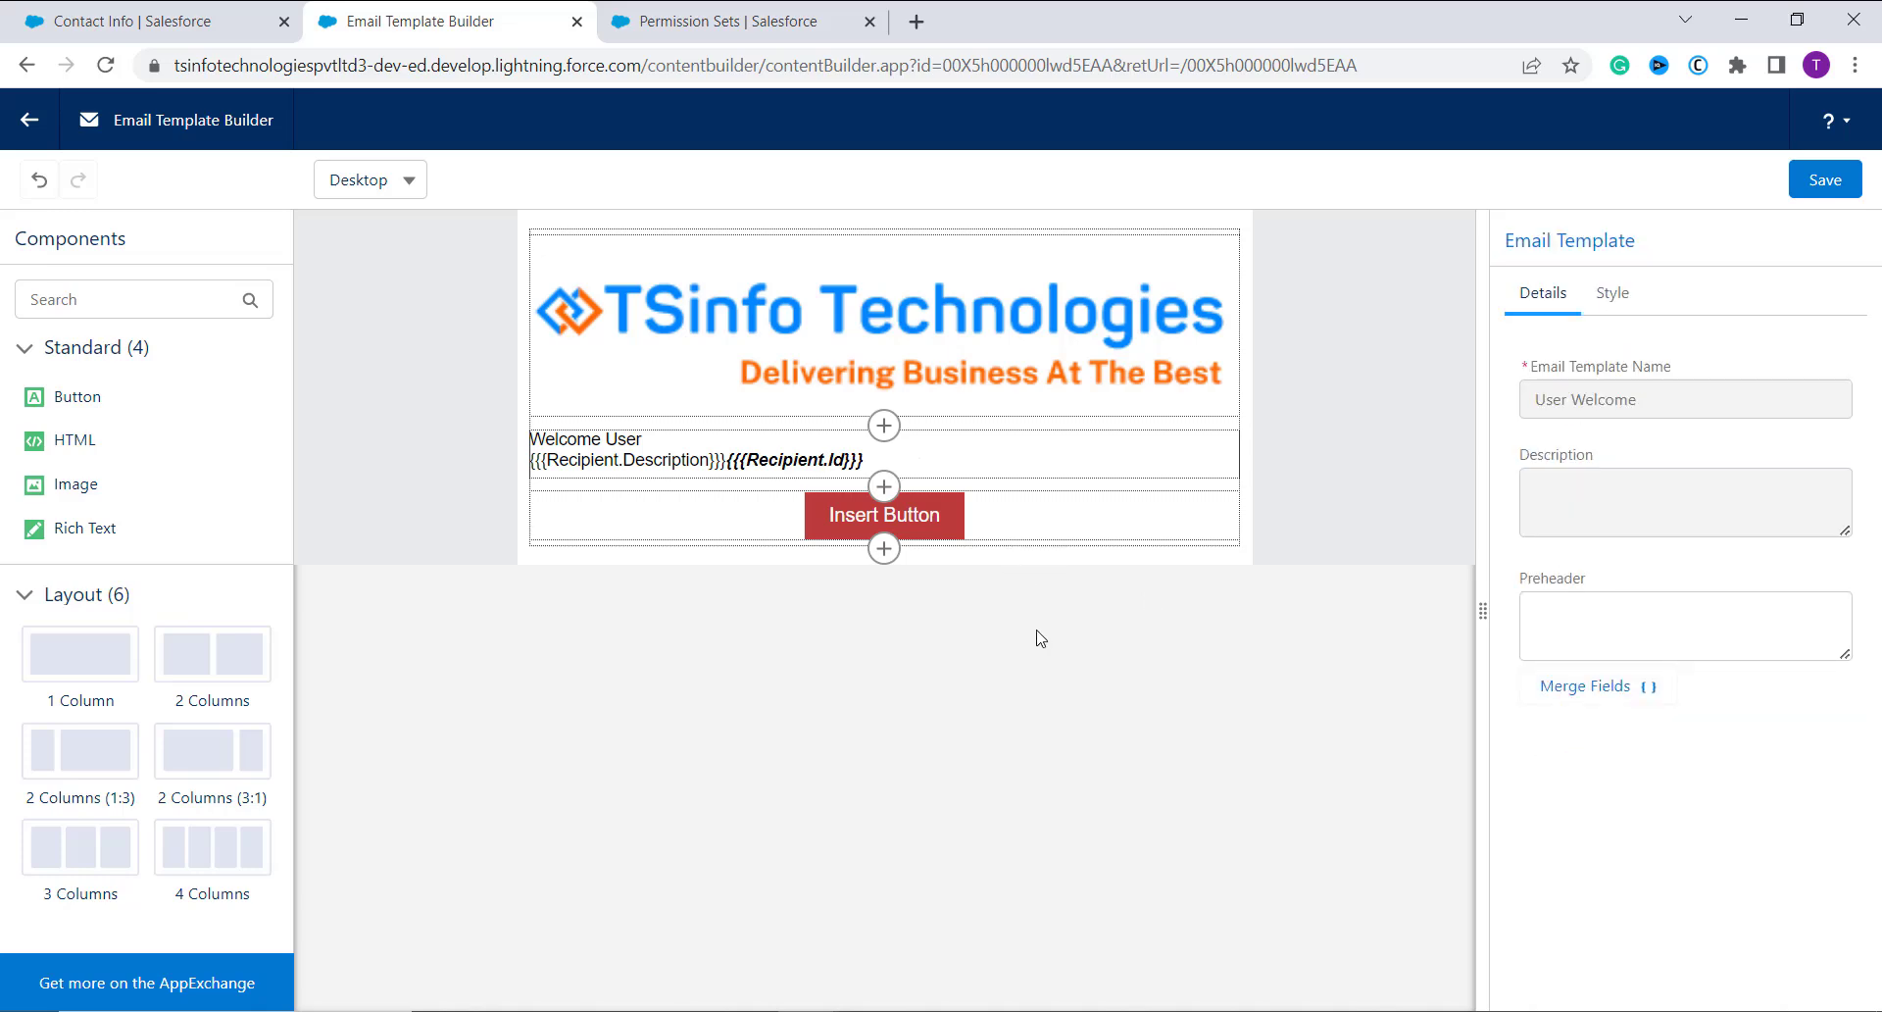
# - Save the template, leave the builder and review the message content on the User Welcome record page
pyautogui.click(1852, 173)
pyautogui.click(1829, 180)
pyautogui.click(19, 125)
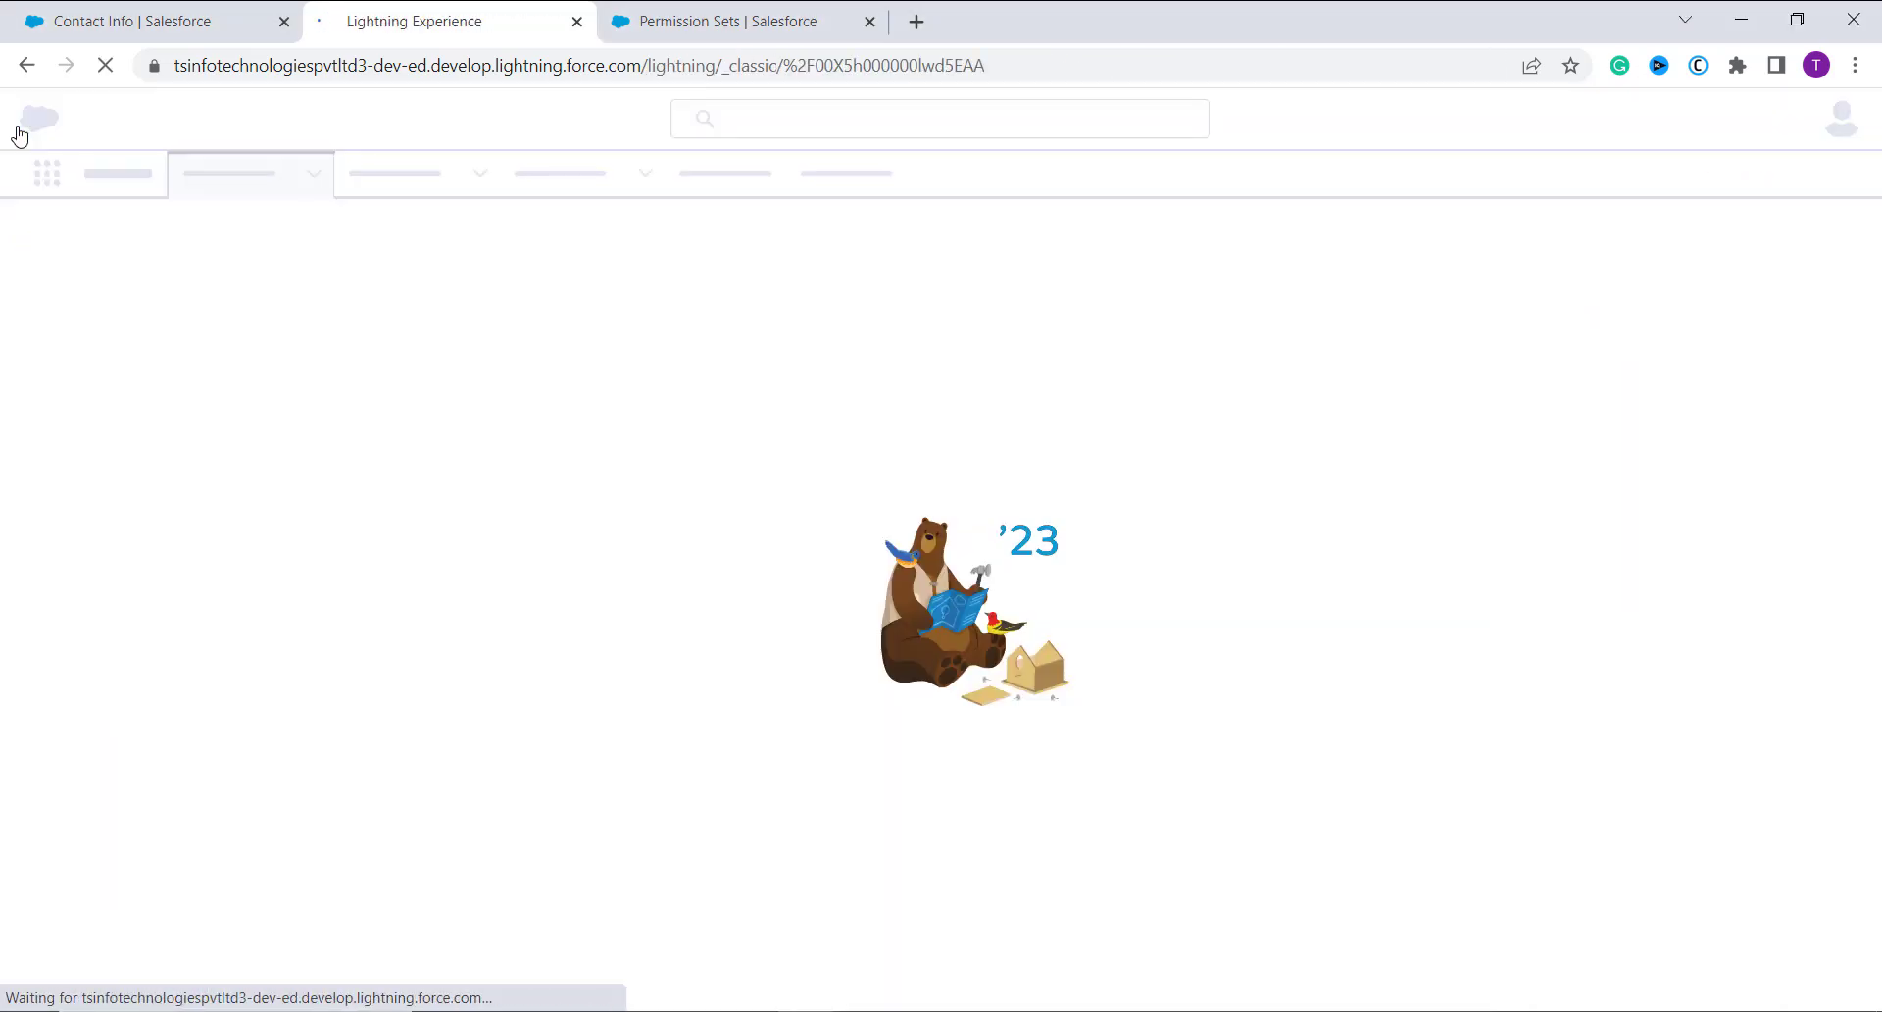
pyautogui.scroll(-1, 1194, 589)
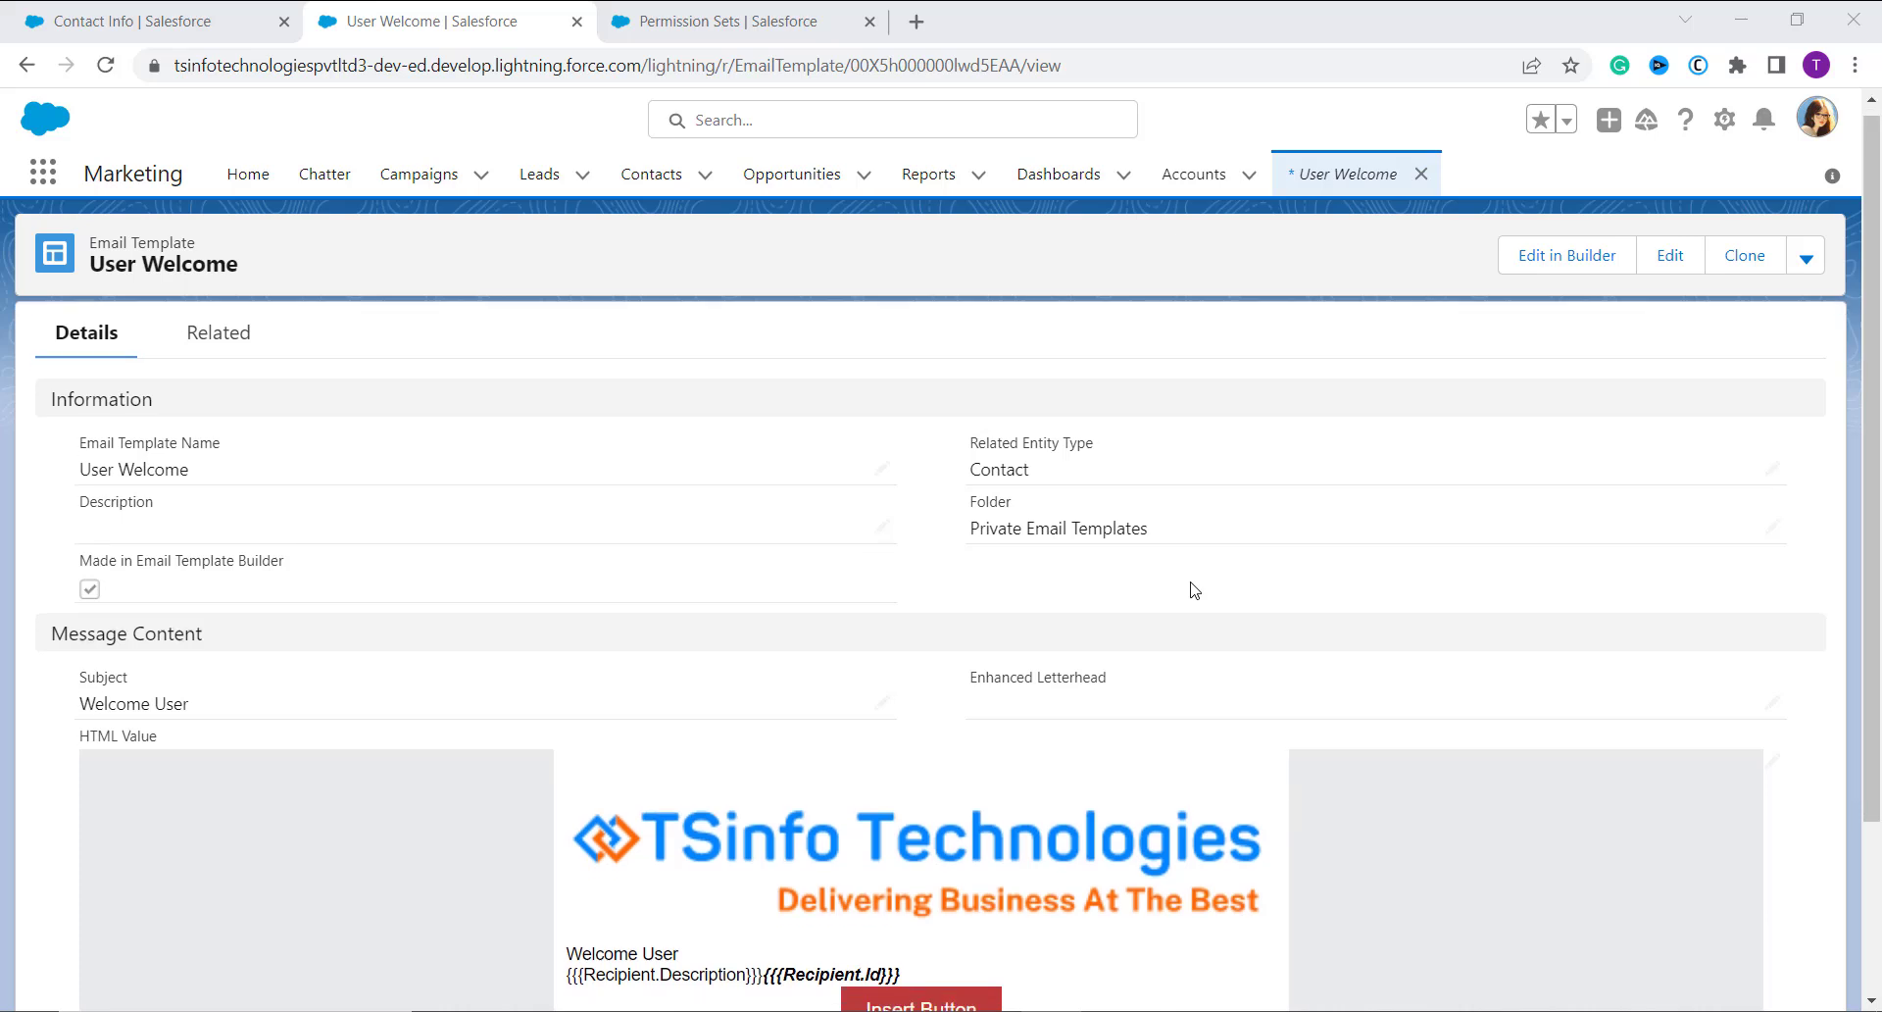
pyautogui.scroll(-2, 1194, 590)
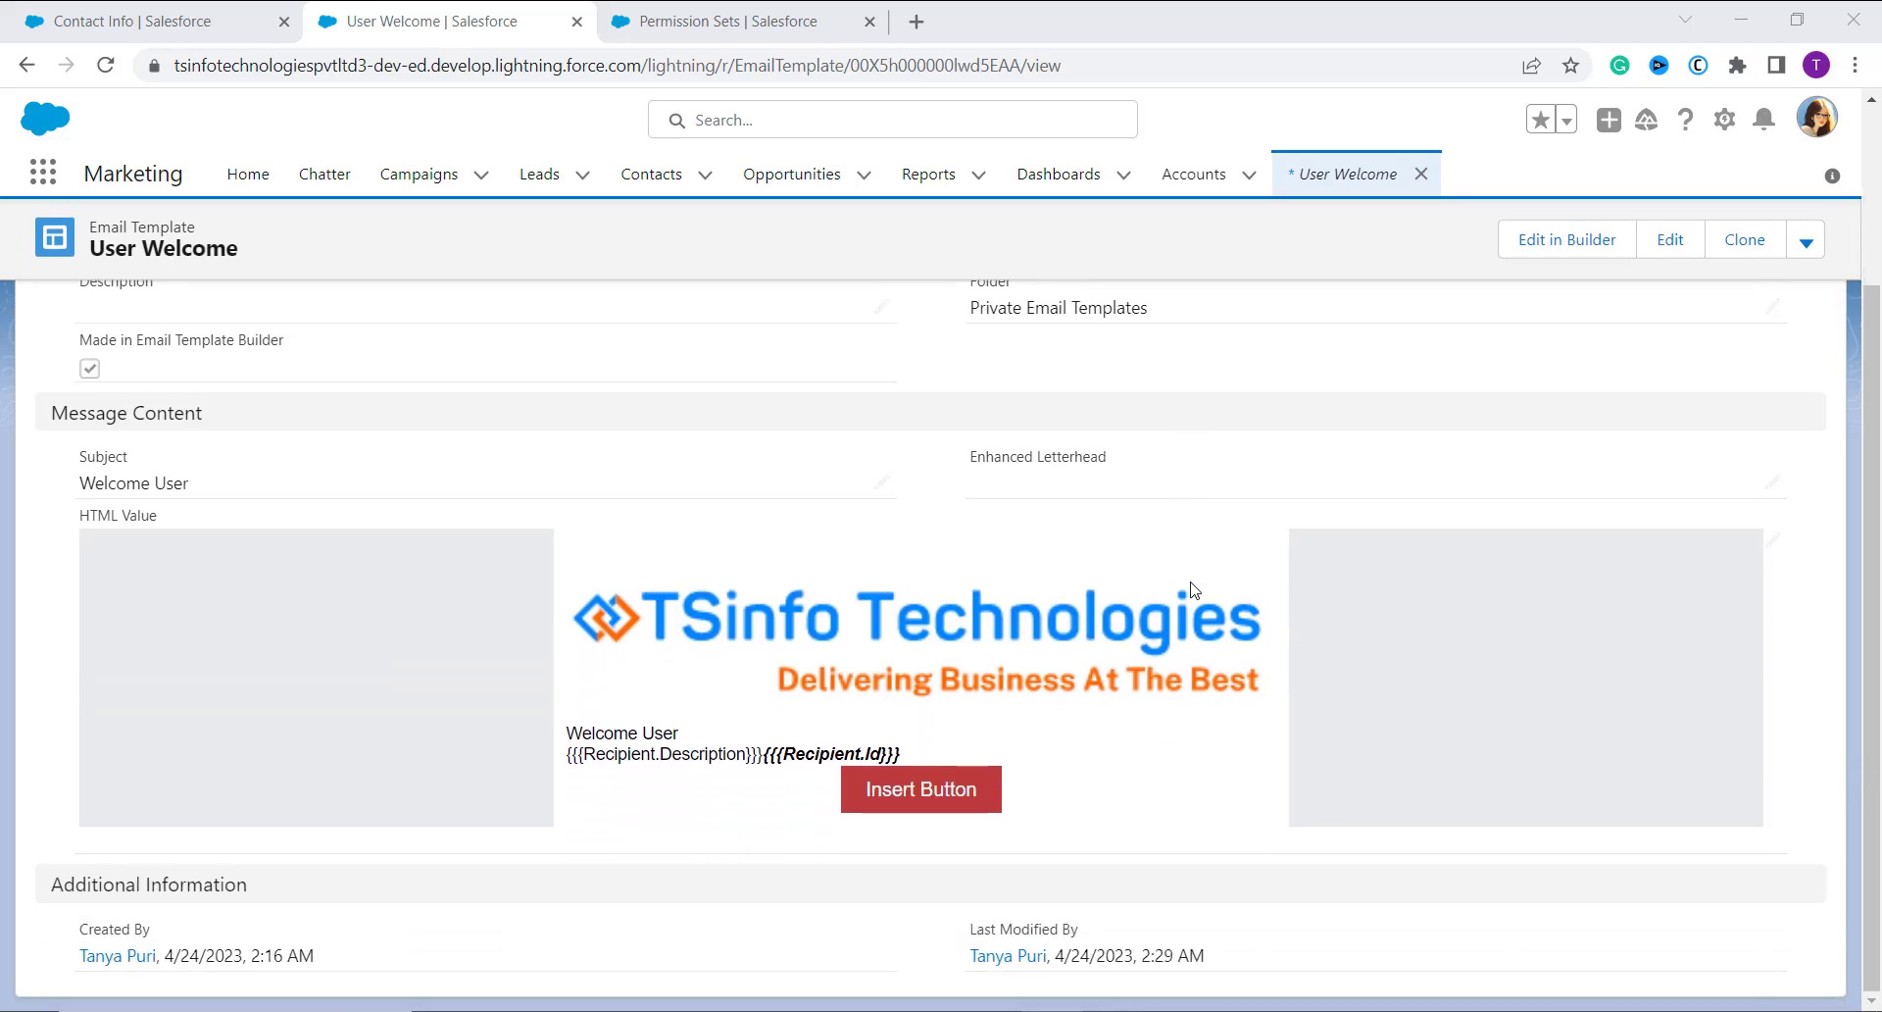